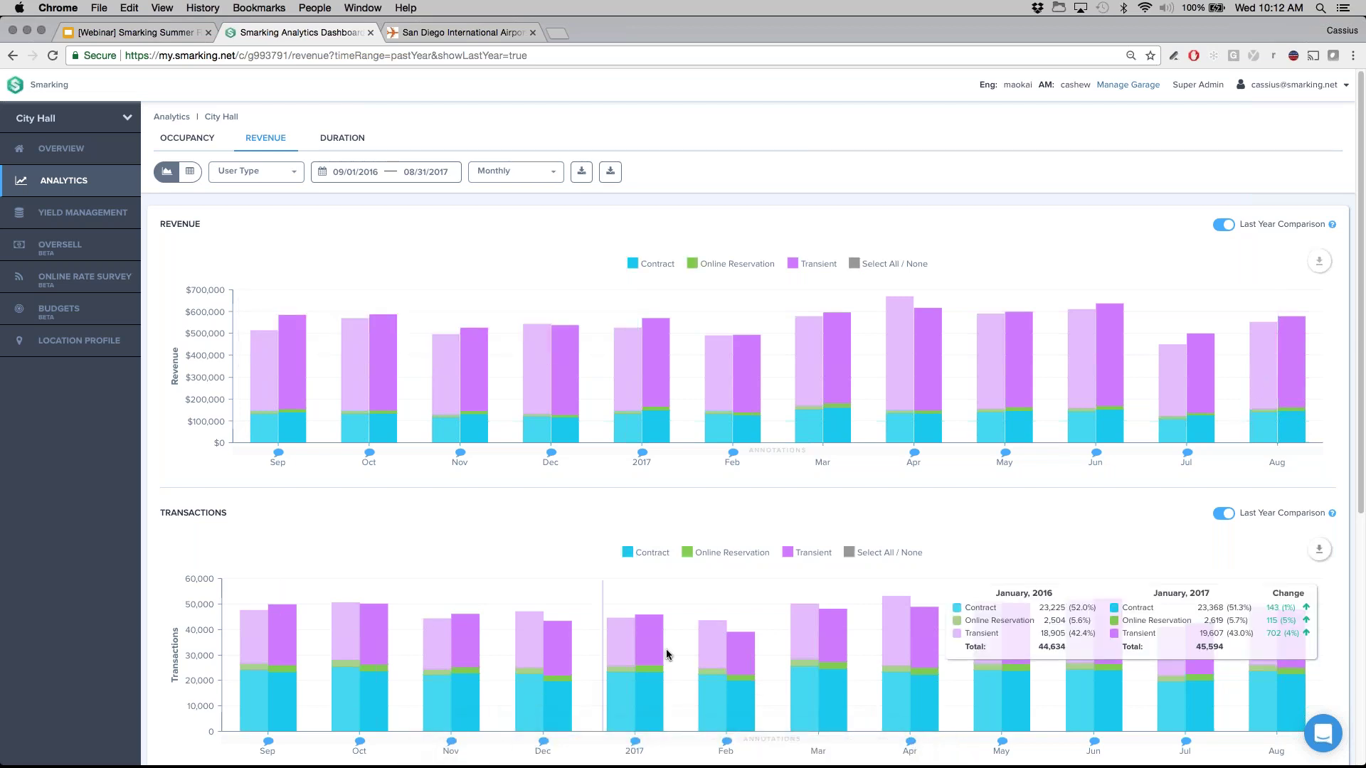
# Review the yearly revenue charts, then switch the City Hall analytics to Average Occupancy.
pyautogui.press('ctrl+super+f')
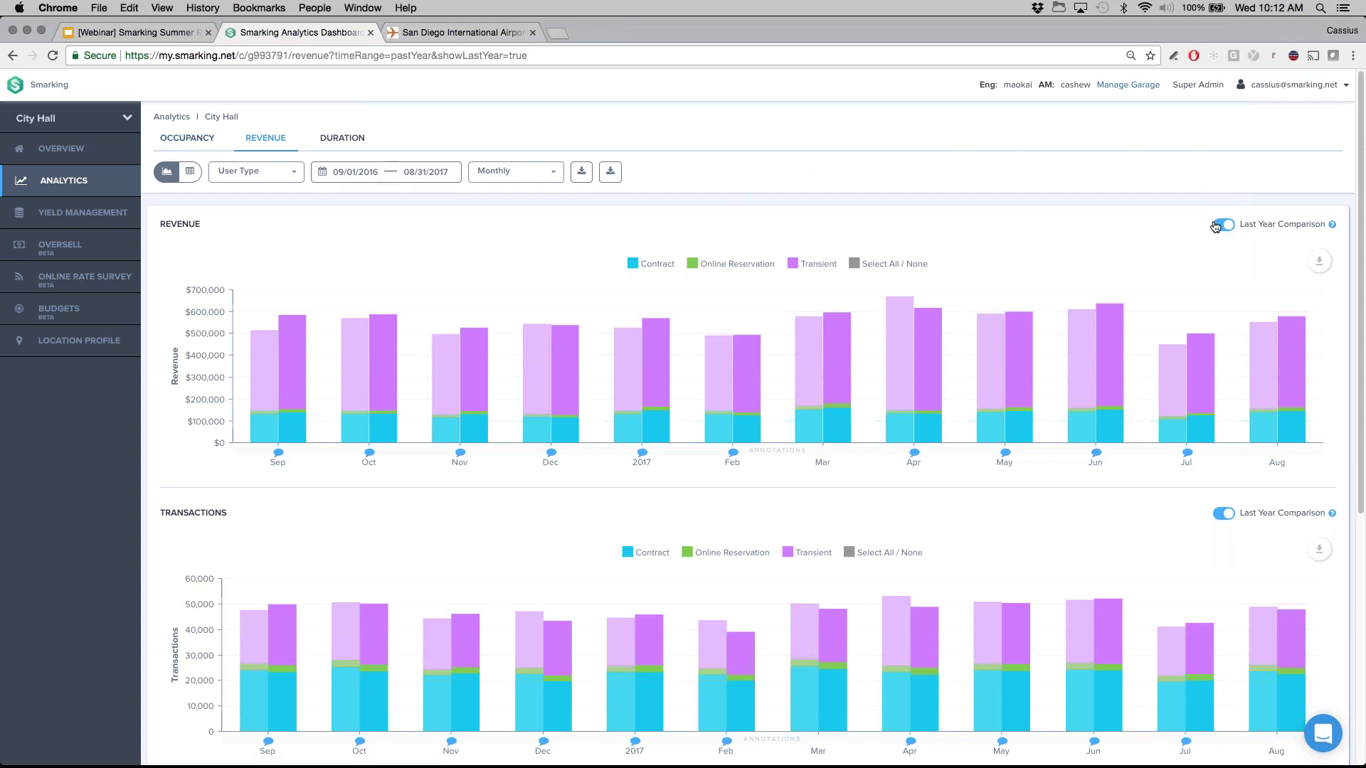
pyautogui.scroll(1, 1101, 230)
pyautogui.scroll(-10, 1101, 231)
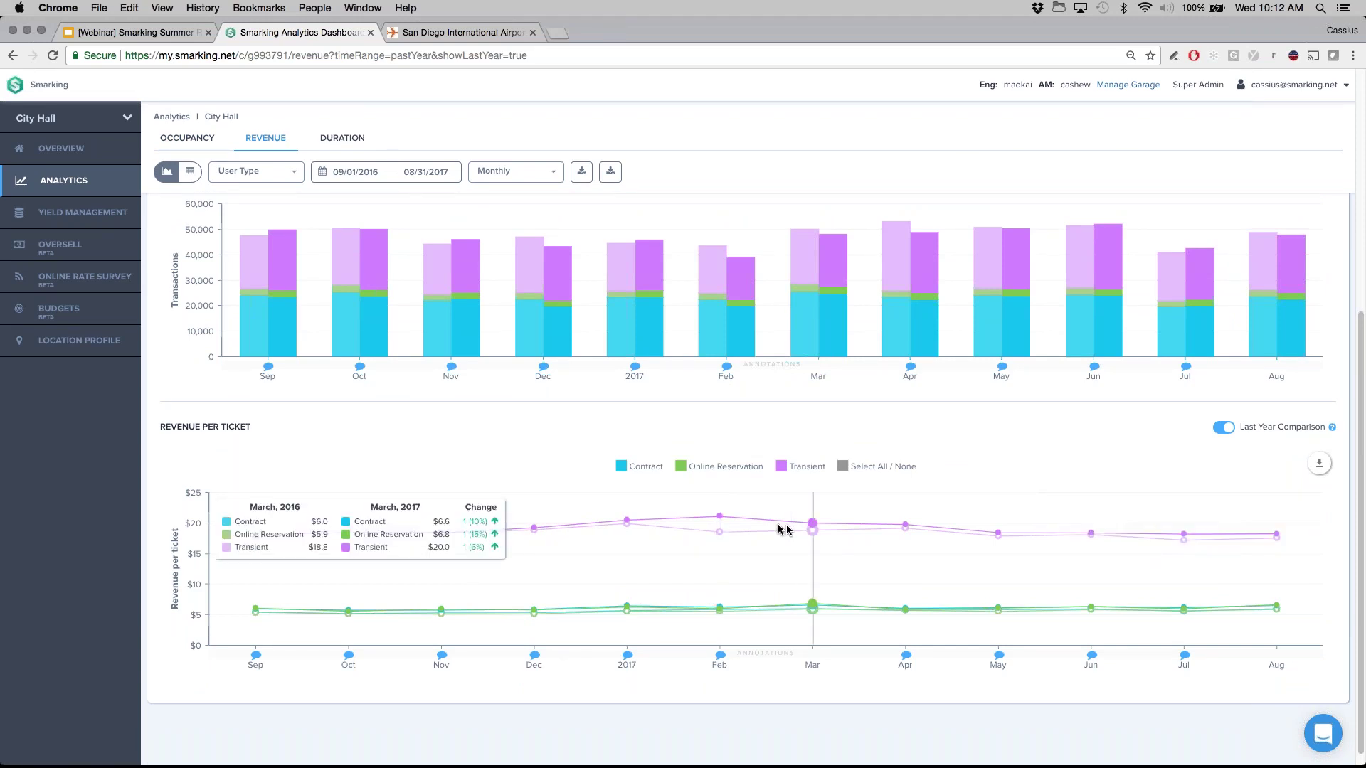
pyautogui.click(195, 141)
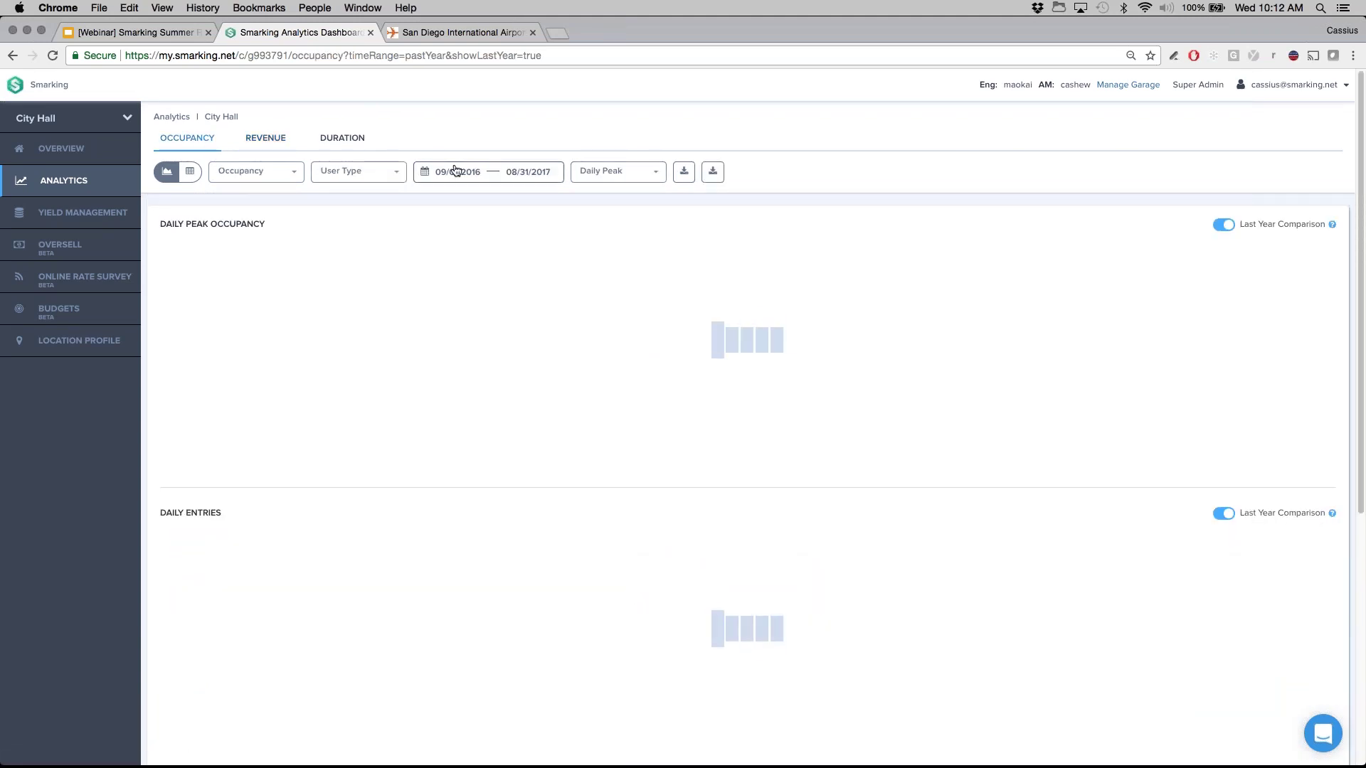
pyautogui.click(274, 173)
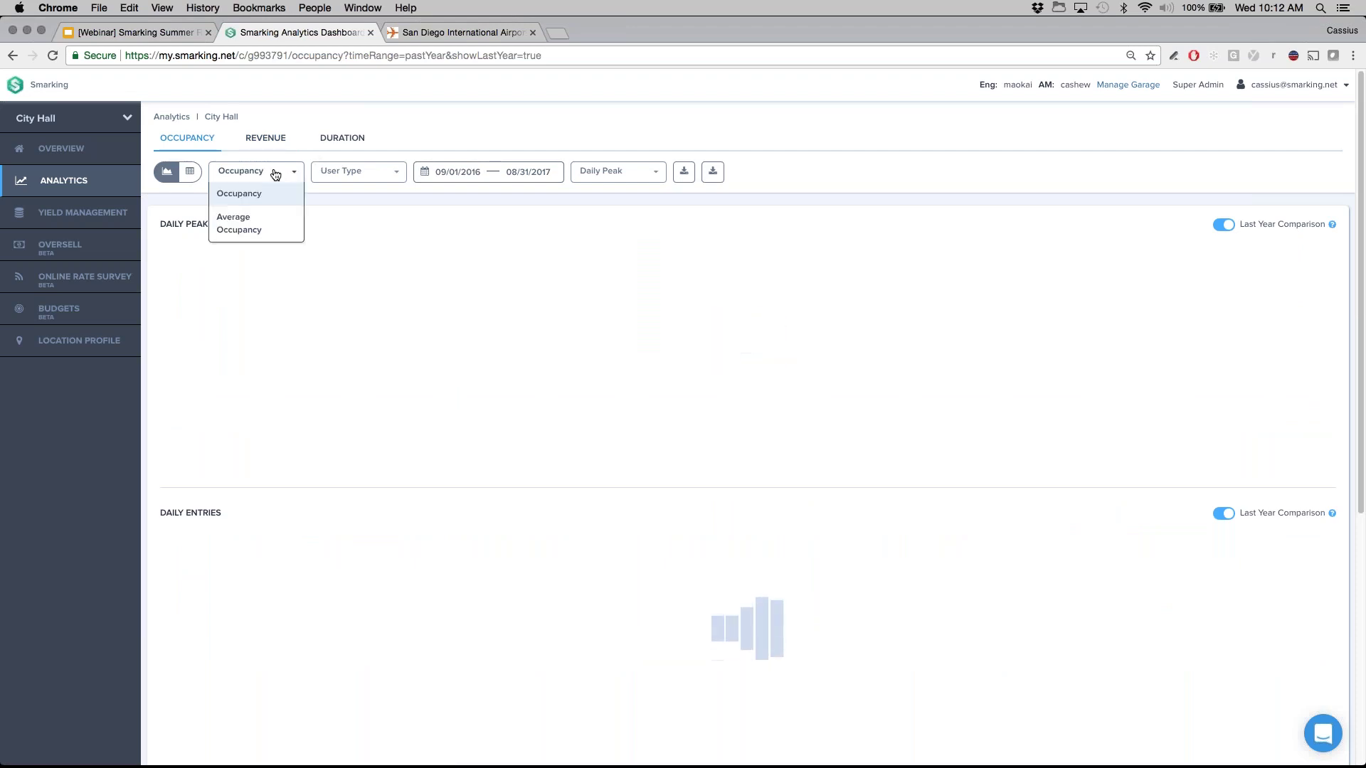
pyautogui.click(260, 227)
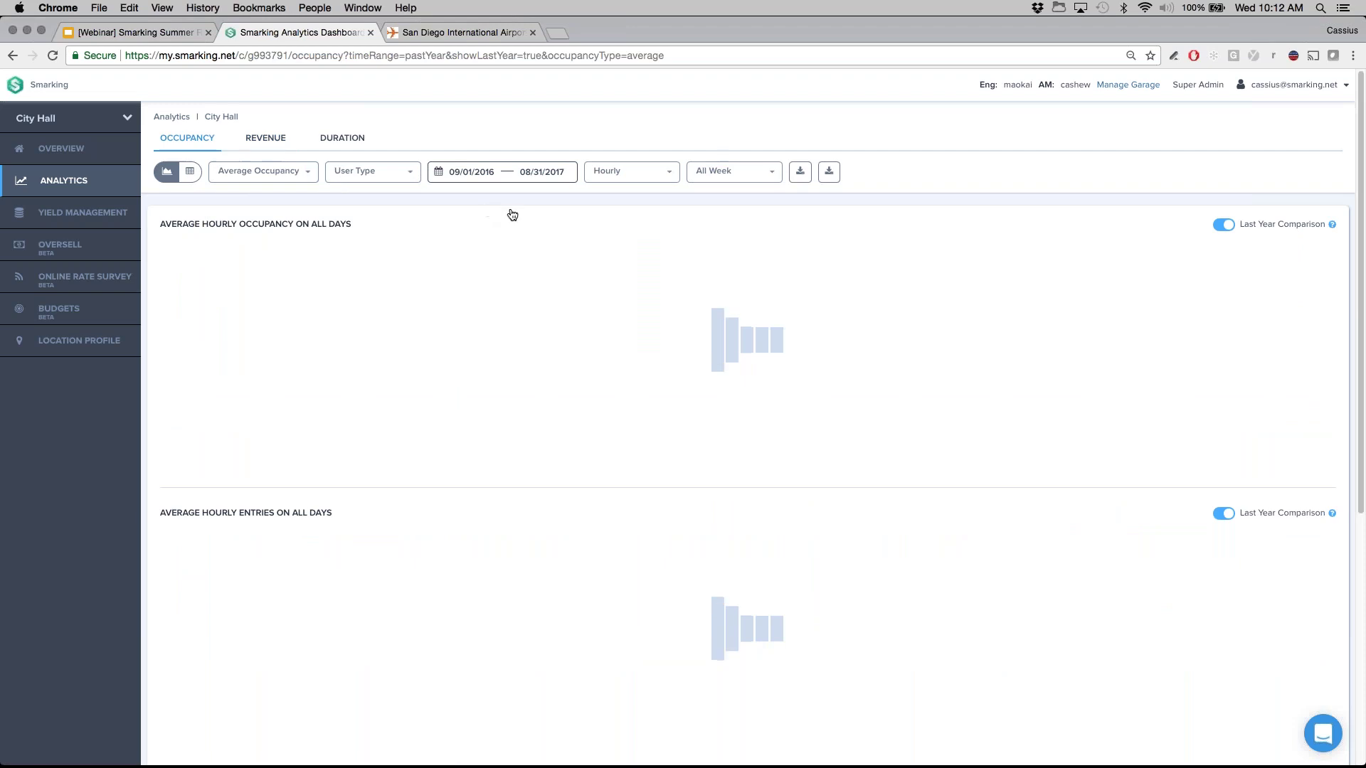
# Set the occupancy time range to Past Month and look over the average hourly occupancy and entries charts.
pyautogui.click(502, 172)
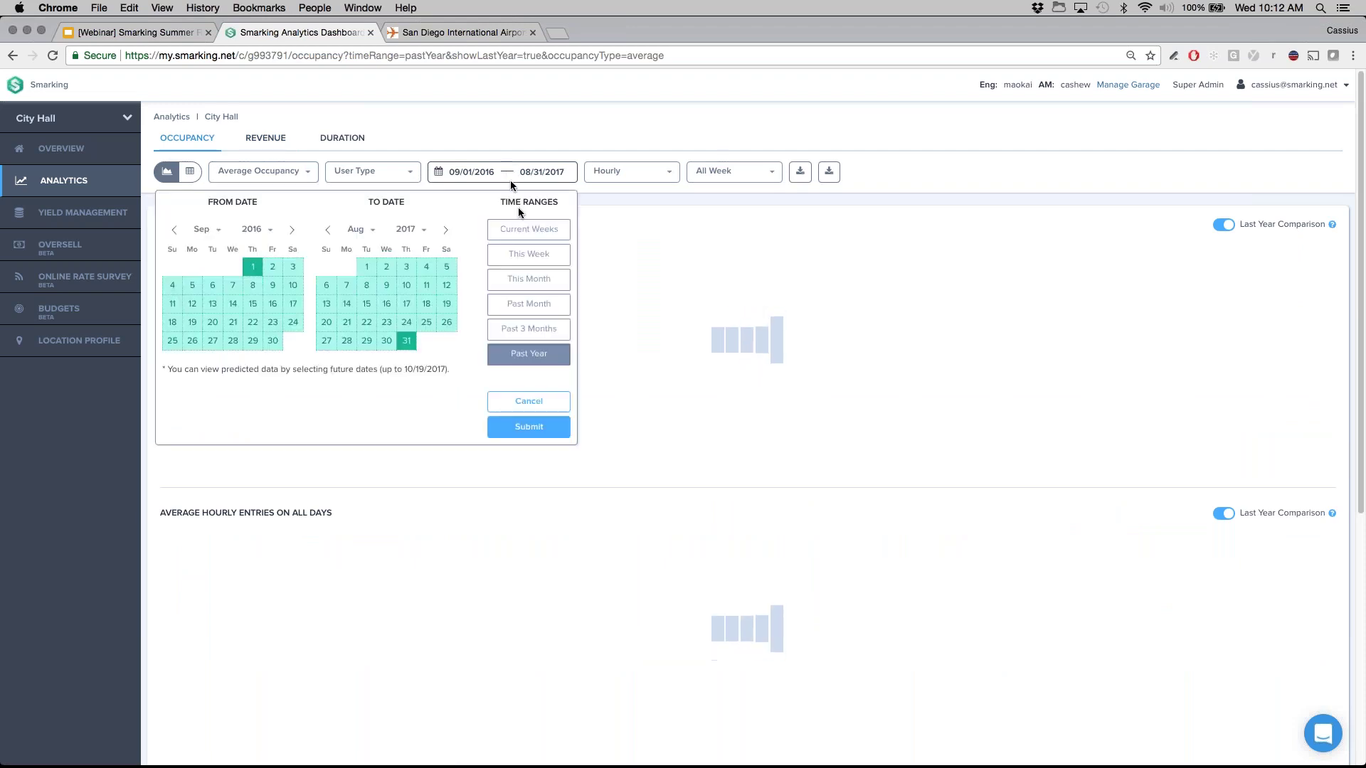
pyautogui.click(522, 304)
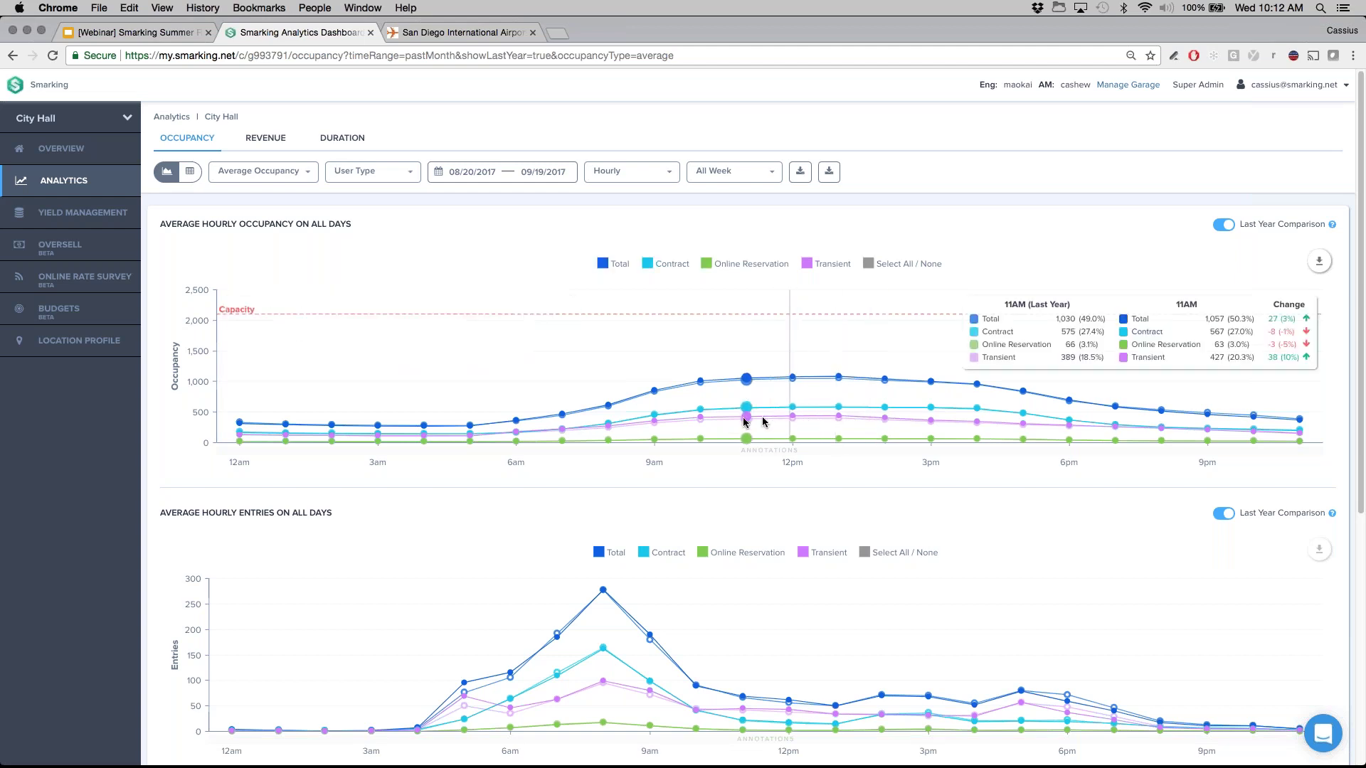
pyautogui.scroll(-3, 754, 423)
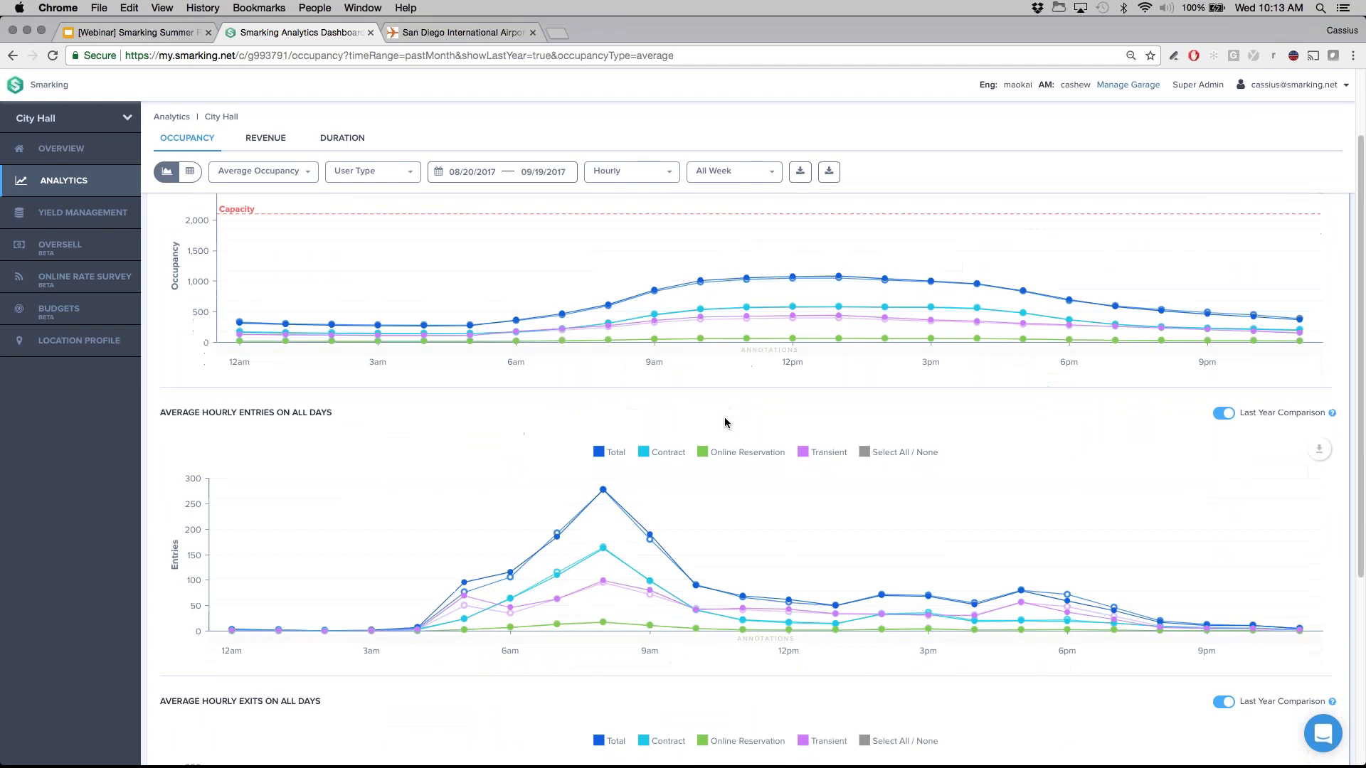
pyautogui.scroll(3, 725, 423)
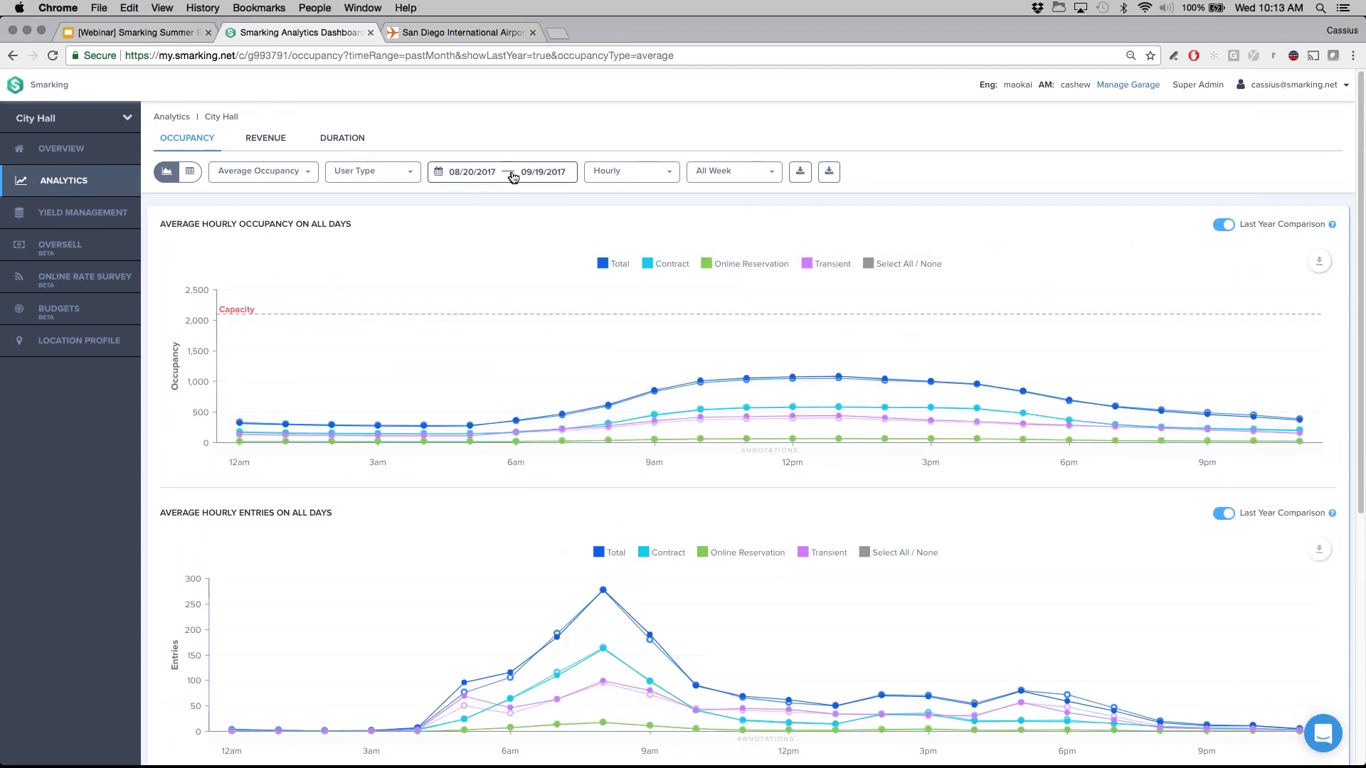
# Limit the average hourly occupancy data to Mondays and examine the hourly entries and exits charts.
pyautogui.click(735, 172)
pyautogui.click(728, 266)
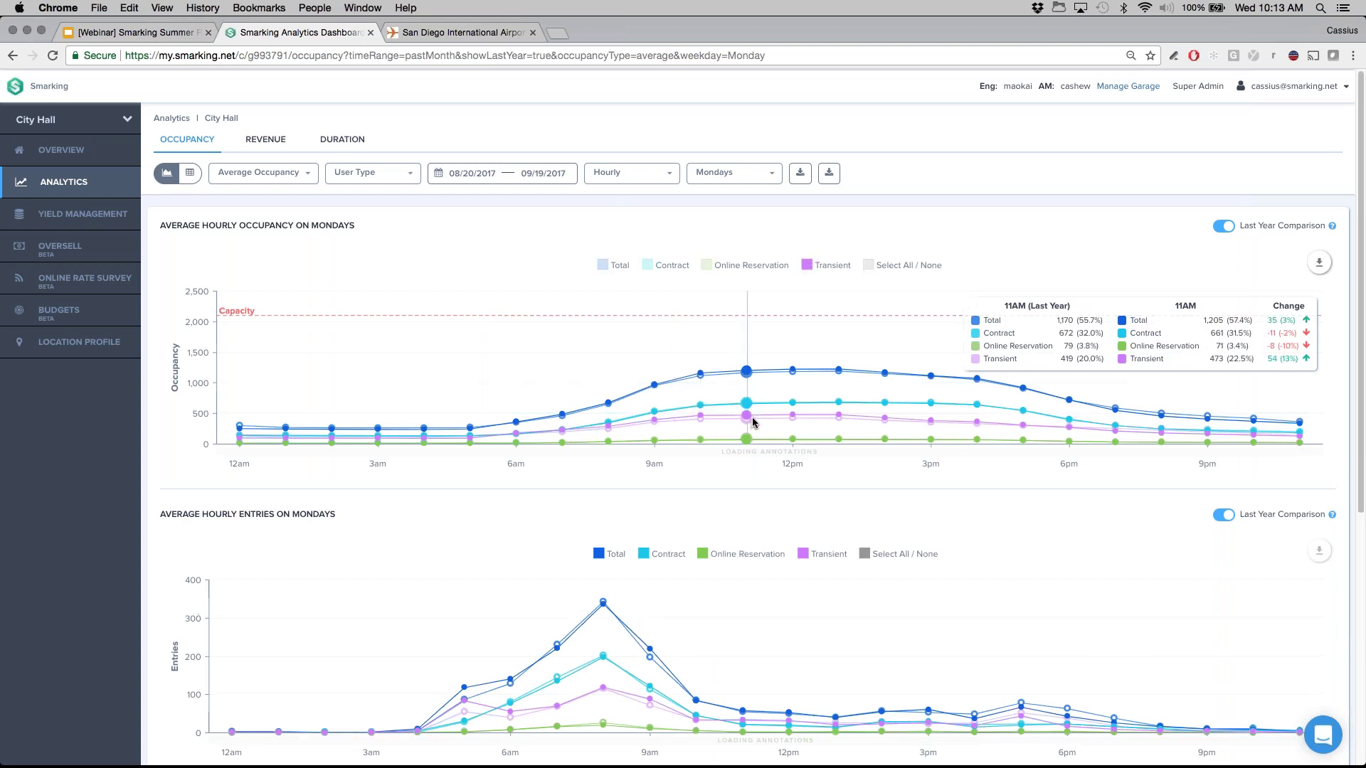
pyautogui.scroll(-5, 753, 422)
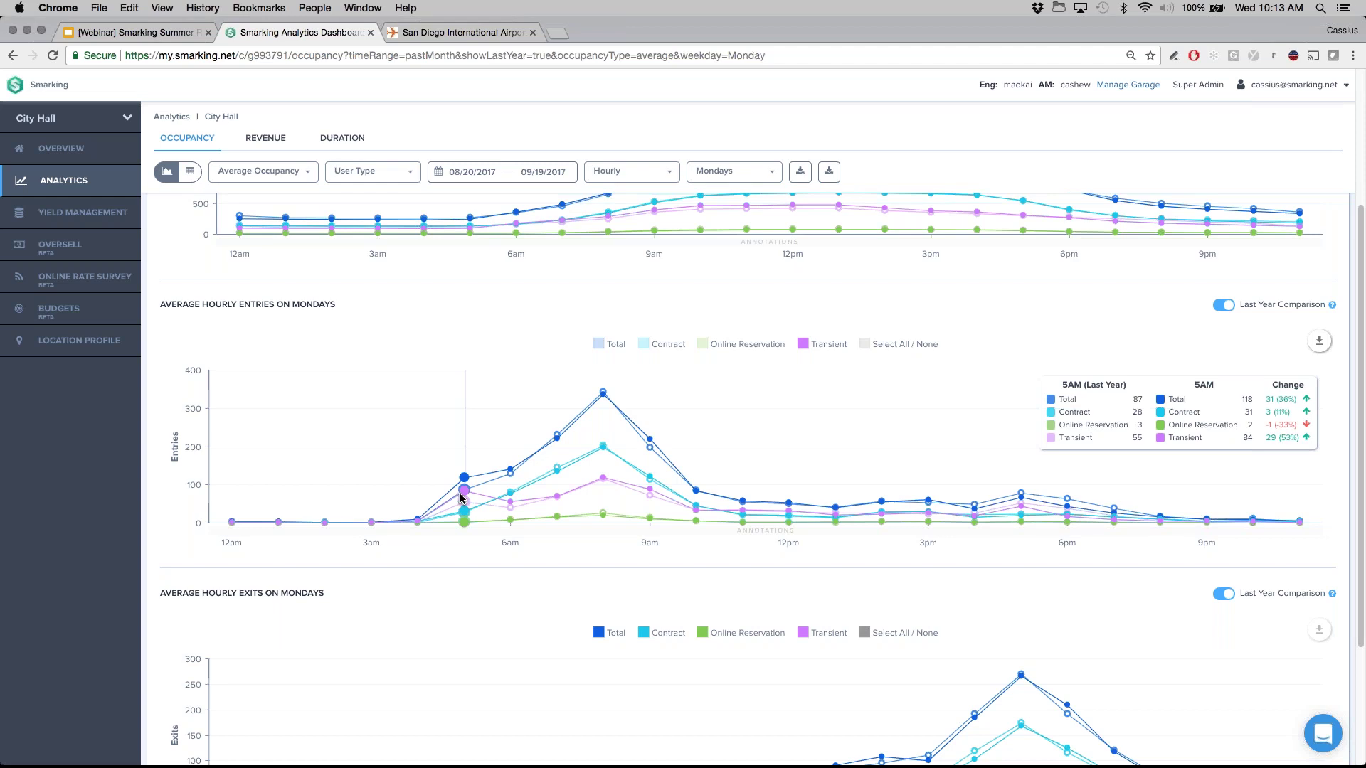
pyautogui.scroll(-1, 463, 503)
pyautogui.scroll(5, 463, 498)
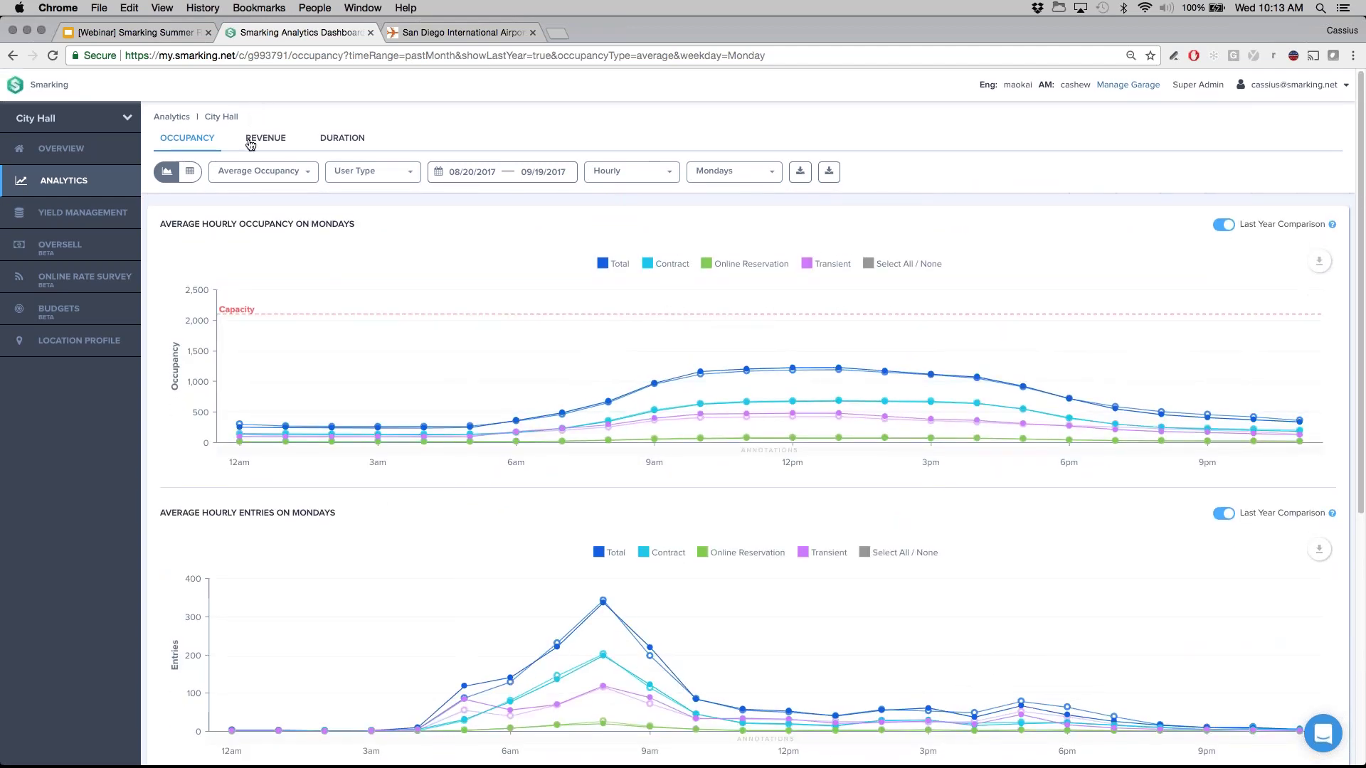
# Switch to the revenue analytics and set the time range to Past Year.
pyautogui.click(251, 142)
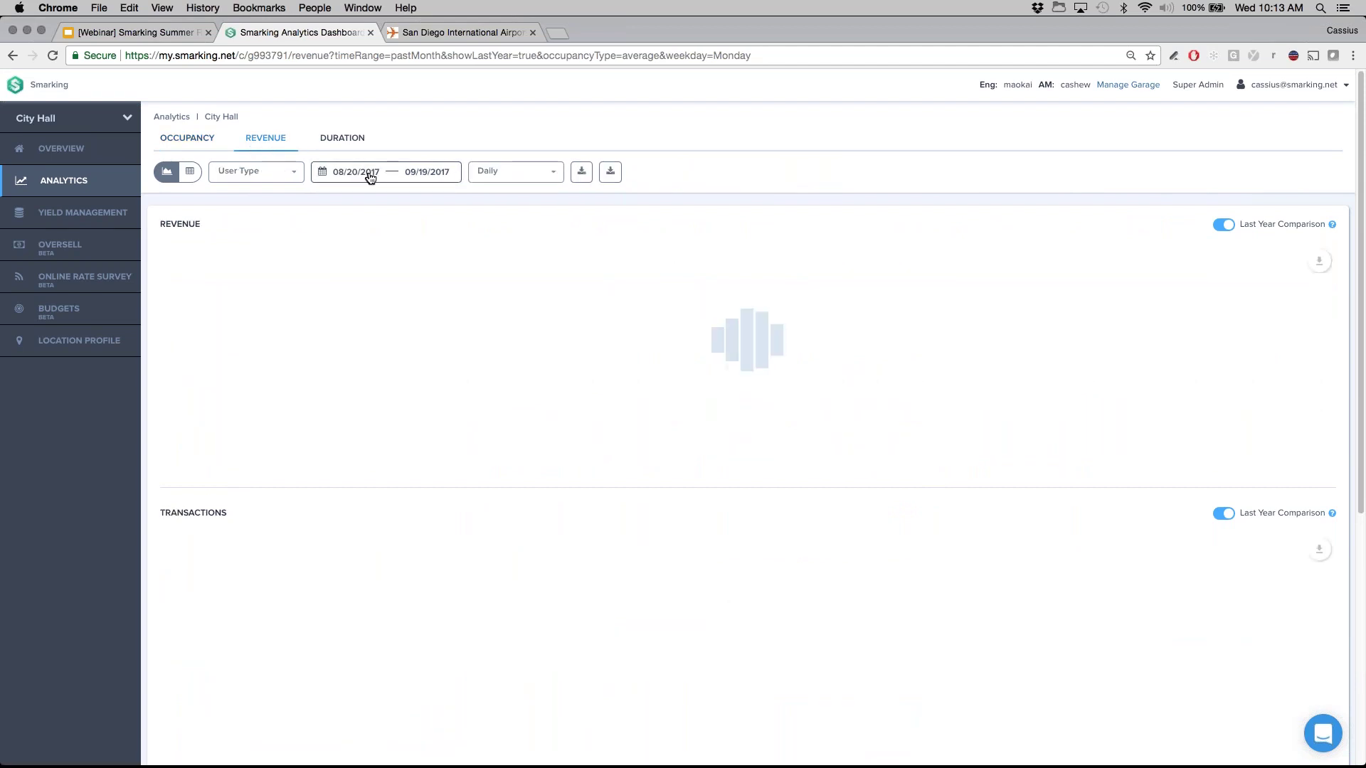
pyautogui.click(370, 177)
pyautogui.click(530, 354)
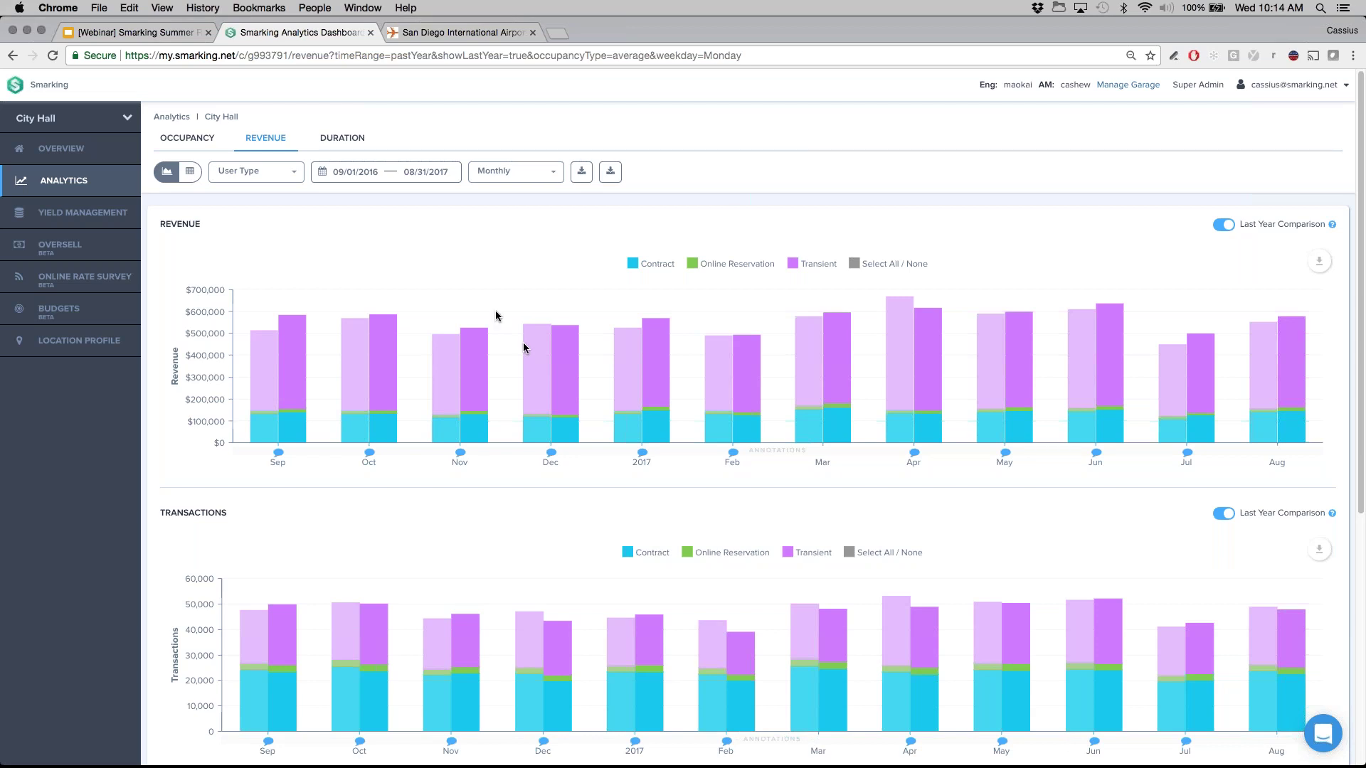
# Set the start date of the revenue date range to 04/01/2016.
pyautogui.click(393, 172)
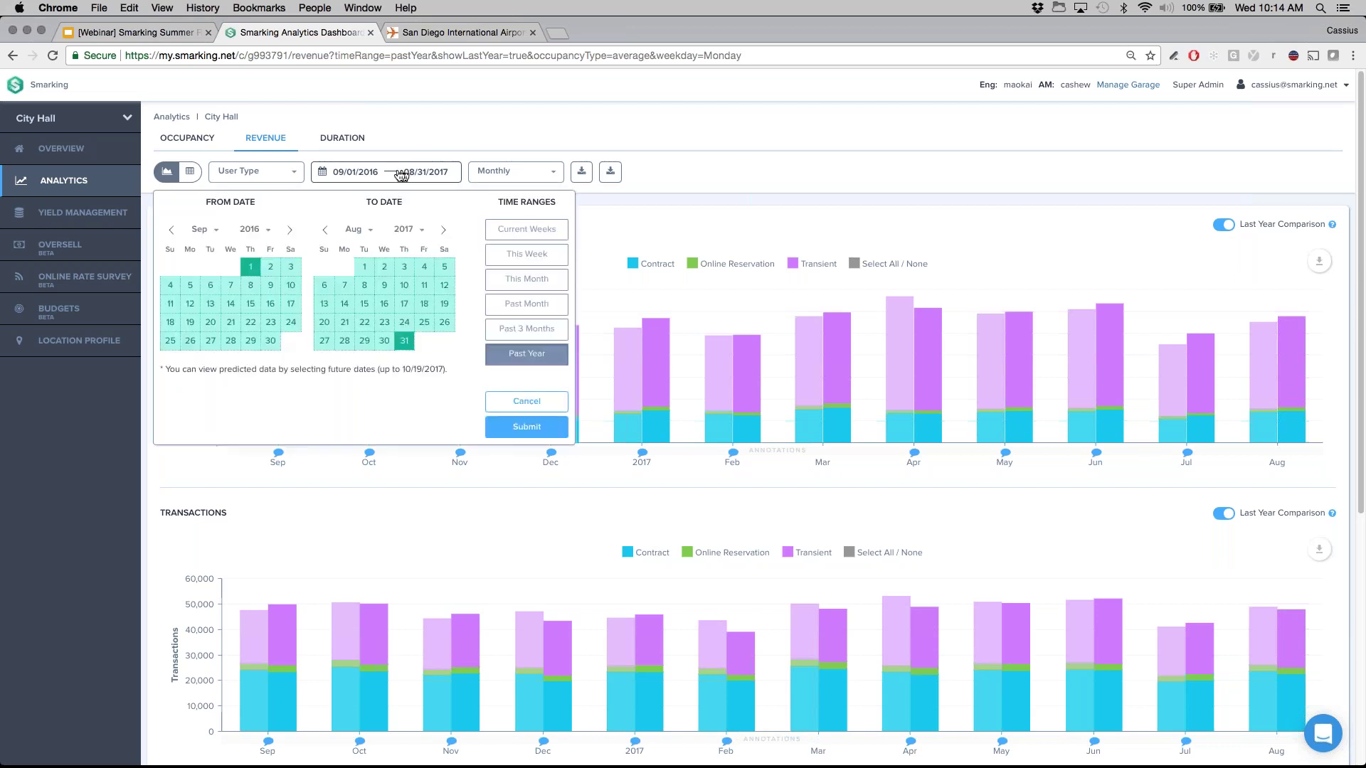
pyautogui.click(171, 230)
pyautogui.click(171, 230)
pyautogui.click(171, 230)
pyautogui.click(171, 229)
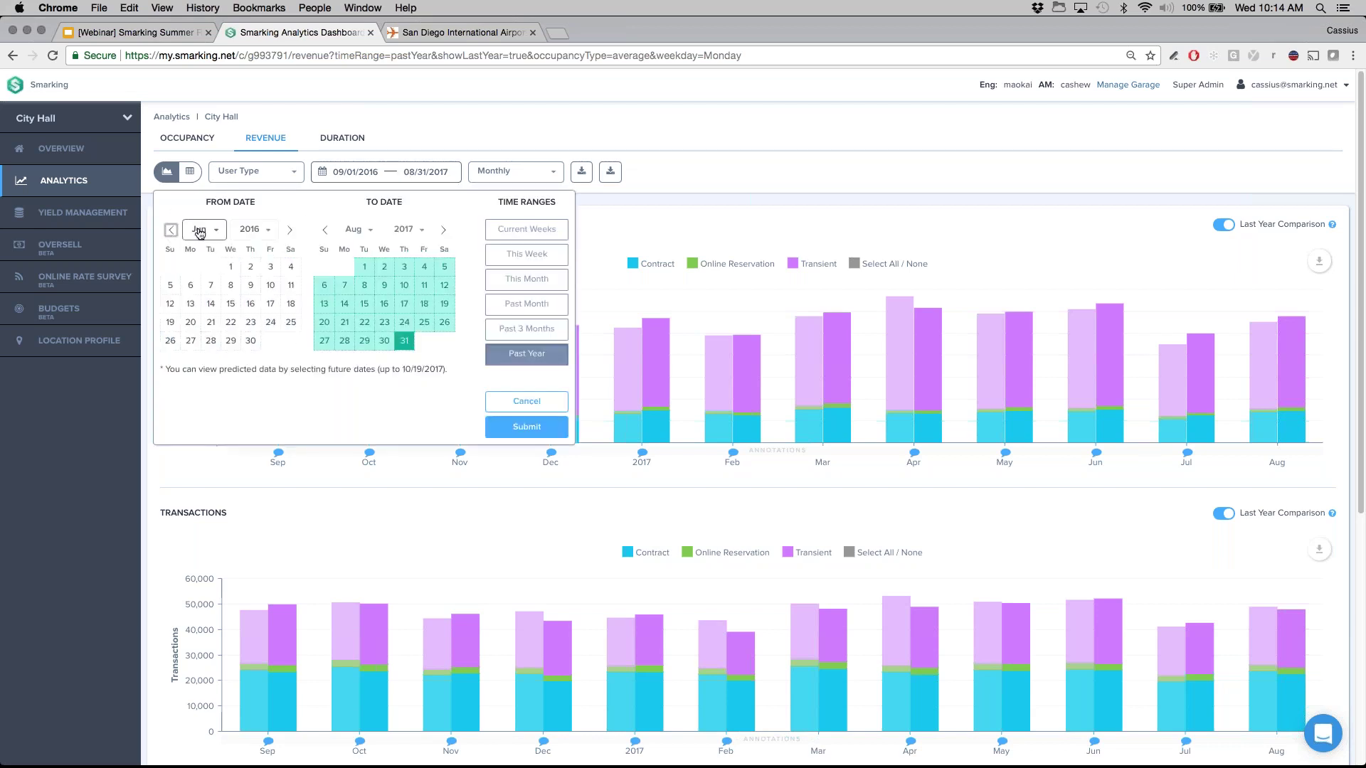
pyautogui.click(172, 229)
pyautogui.click(171, 229)
pyautogui.click(171, 229)
pyautogui.click(269, 266)
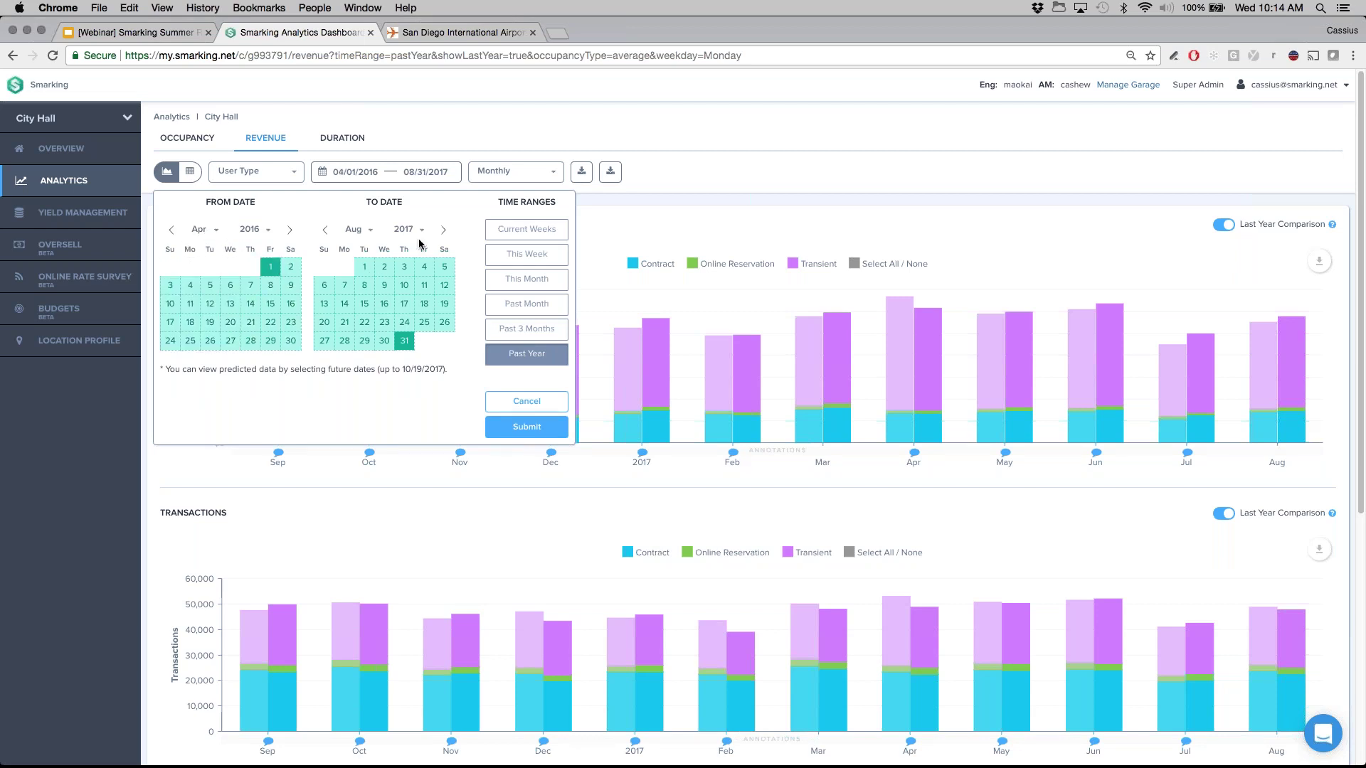
# Set the end date of the revenue range to 04/30/2017 and apply it, leaving the interval on Monthly.
pyautogui.click(326, 231)
pyautogui.click(325, 230)
pyautogui.click(325, 231)
pyautogui.click(326, 230)
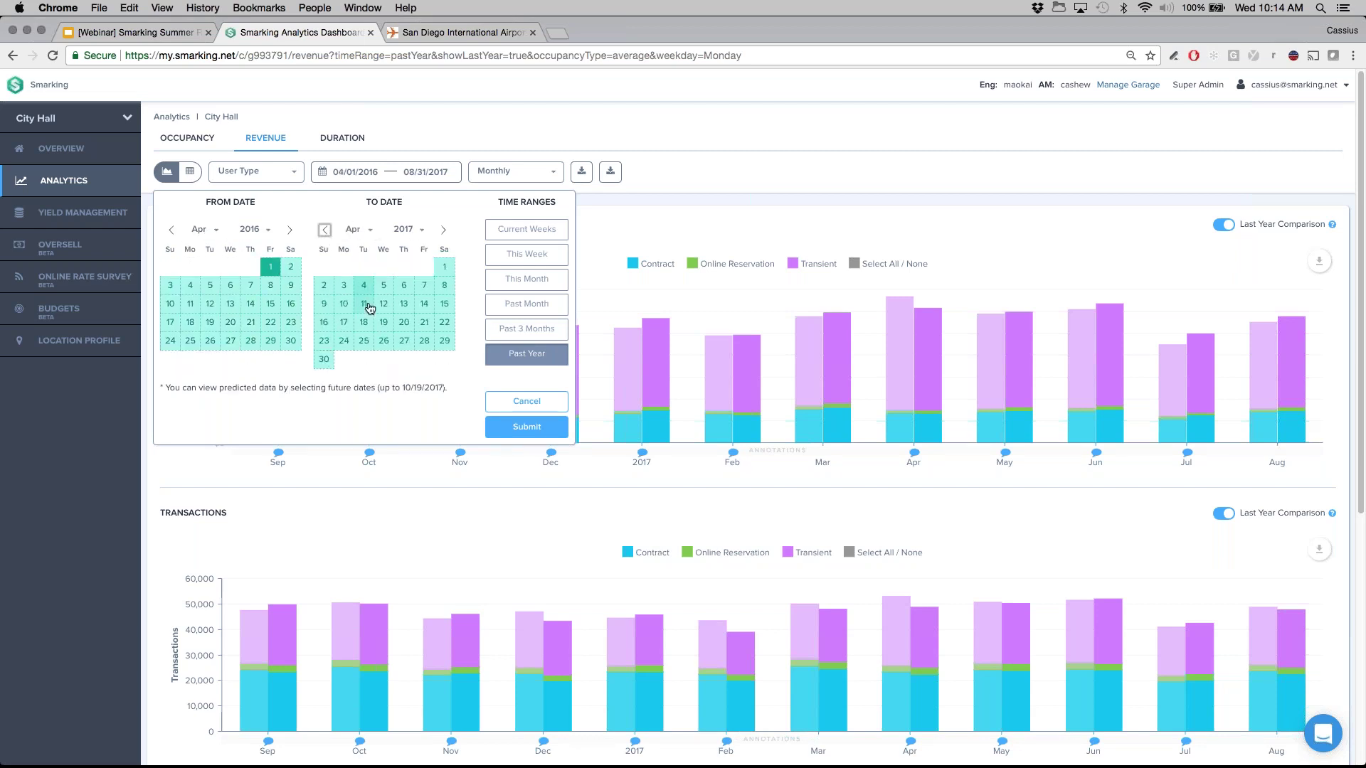
pyautogui.click(324, 359)
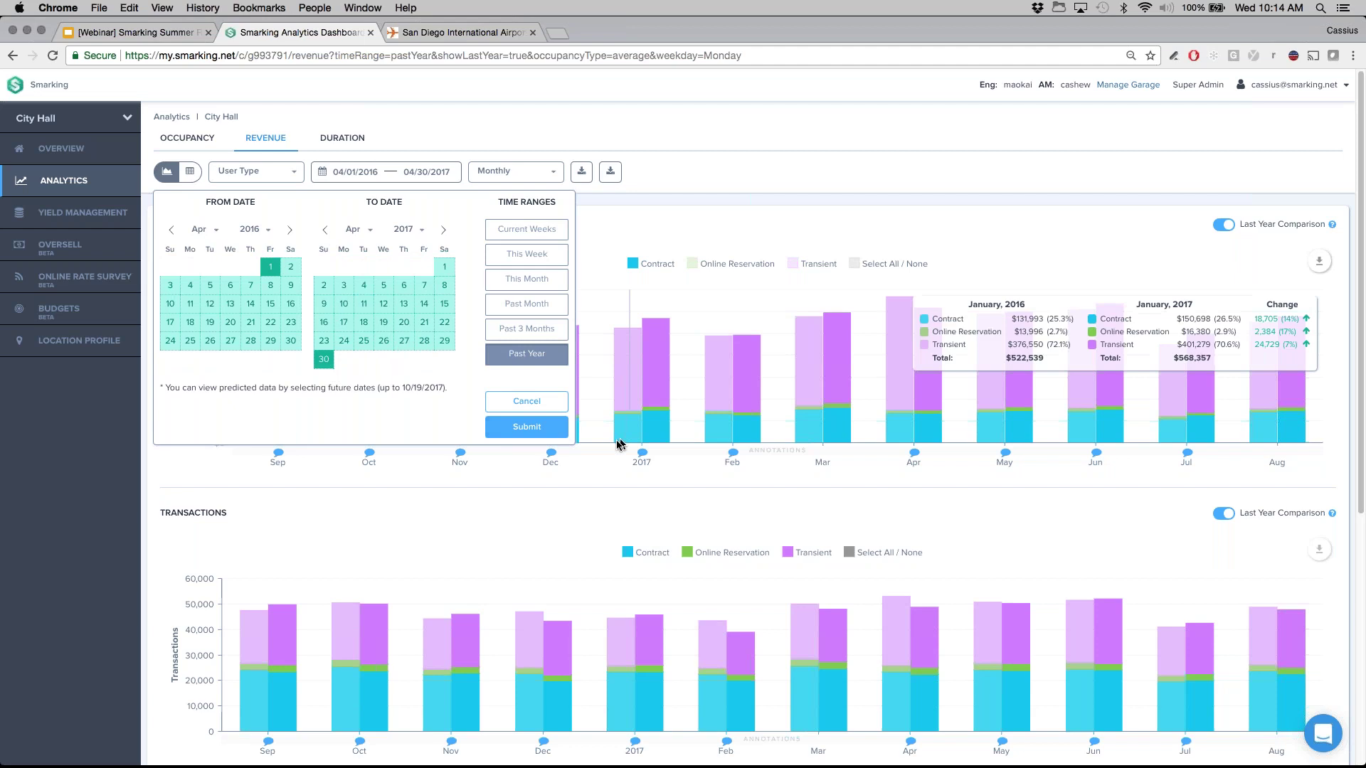
pyautogui.click(542, 426)
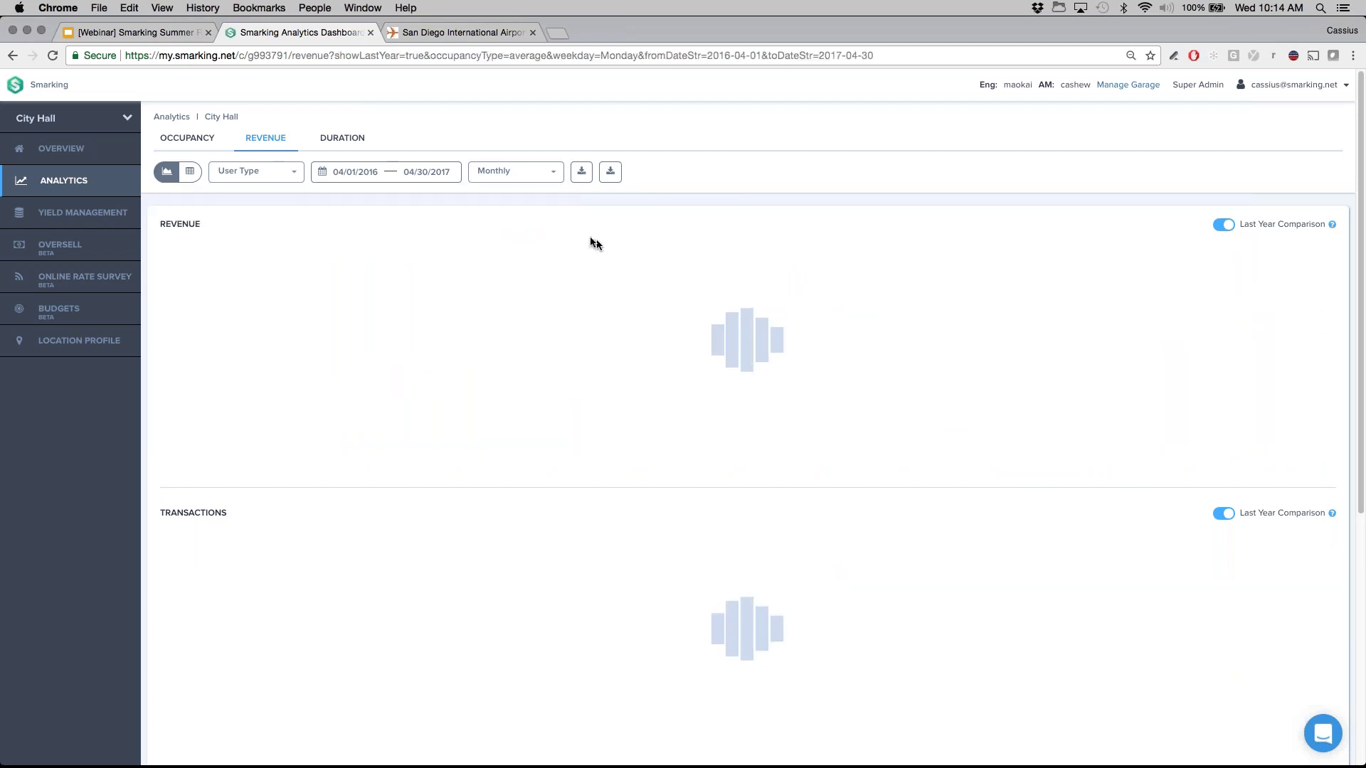
pyautogui.click(524, 171)
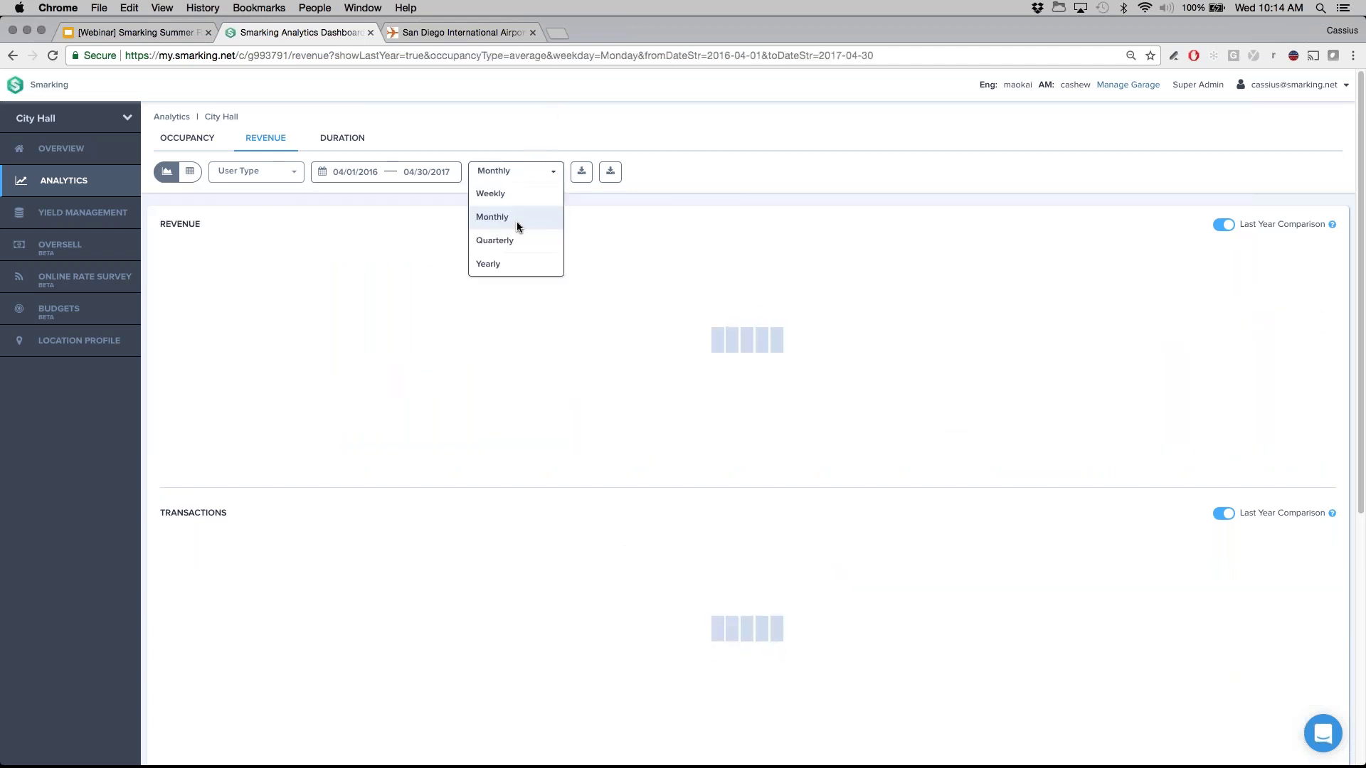
pyautogui.click(526, 131)
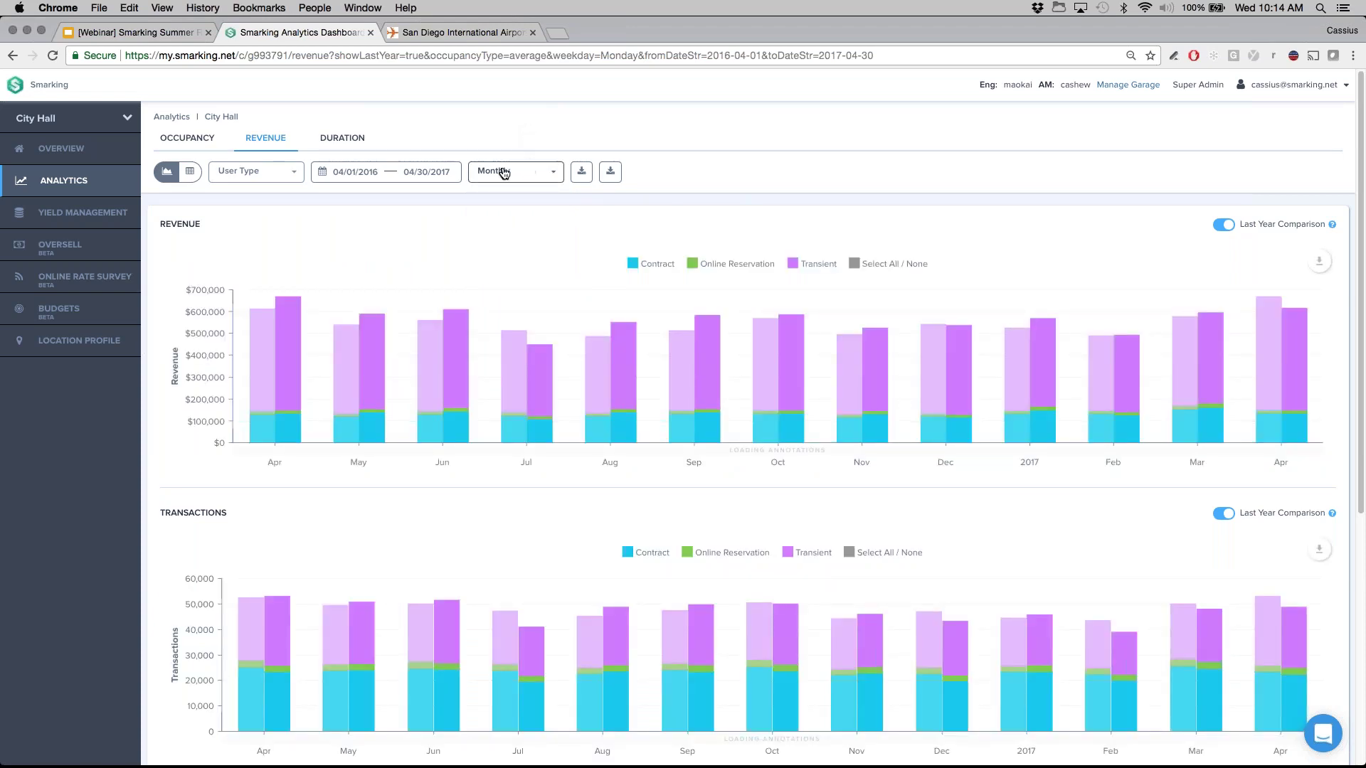
# Set the start date of the revenue range to 04/01/2017 and apply it.
pyautogui.click(435, 173)
pyautogui.click(249, 229)
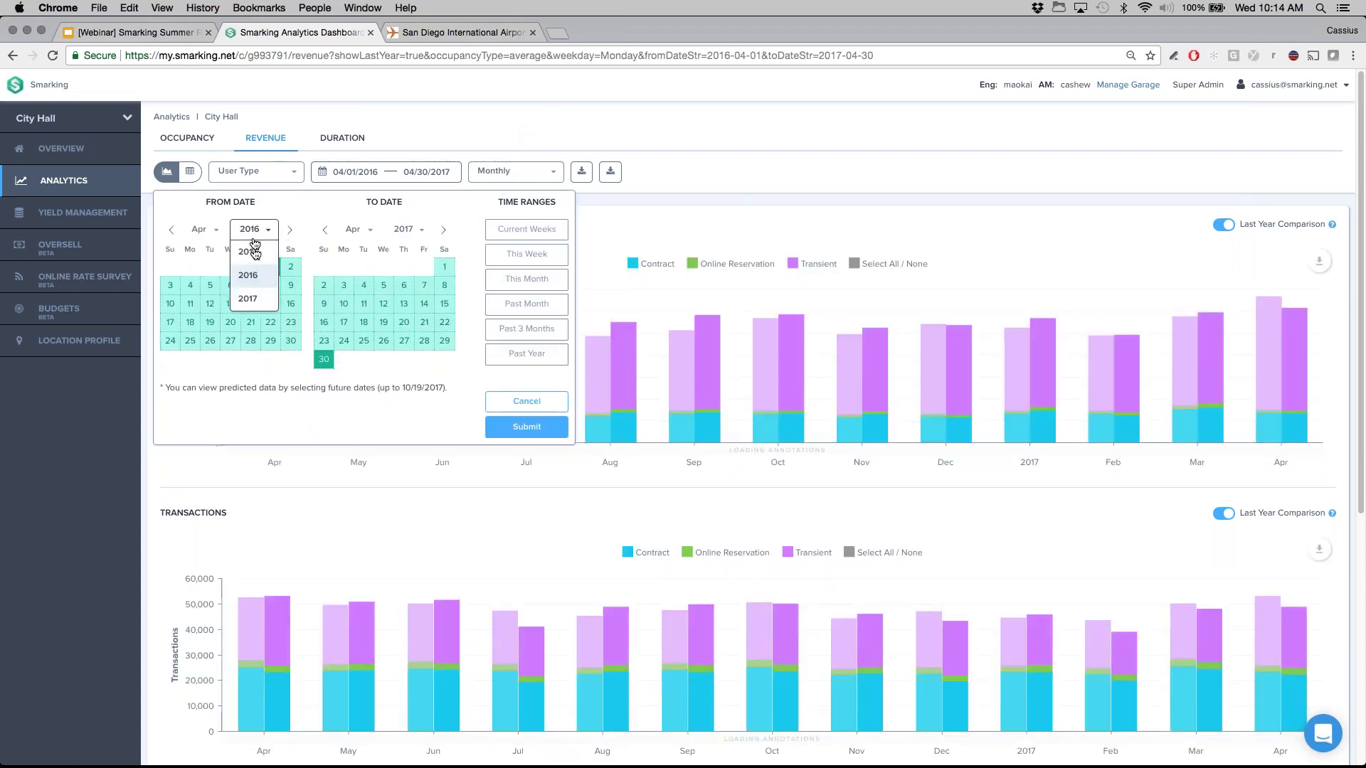
pyautogui.click(252, 291)
pyautogui.click(291, 267)
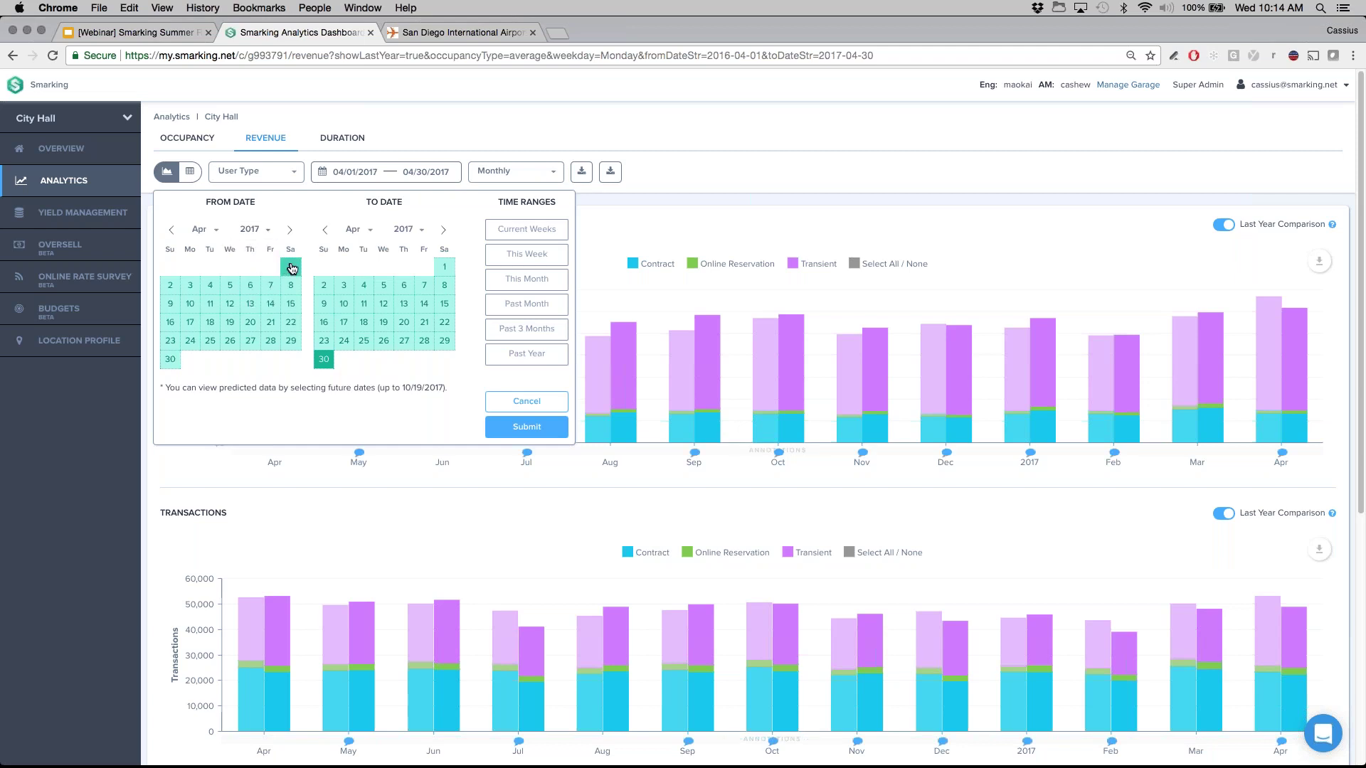
pyautogui.click(513, 428)
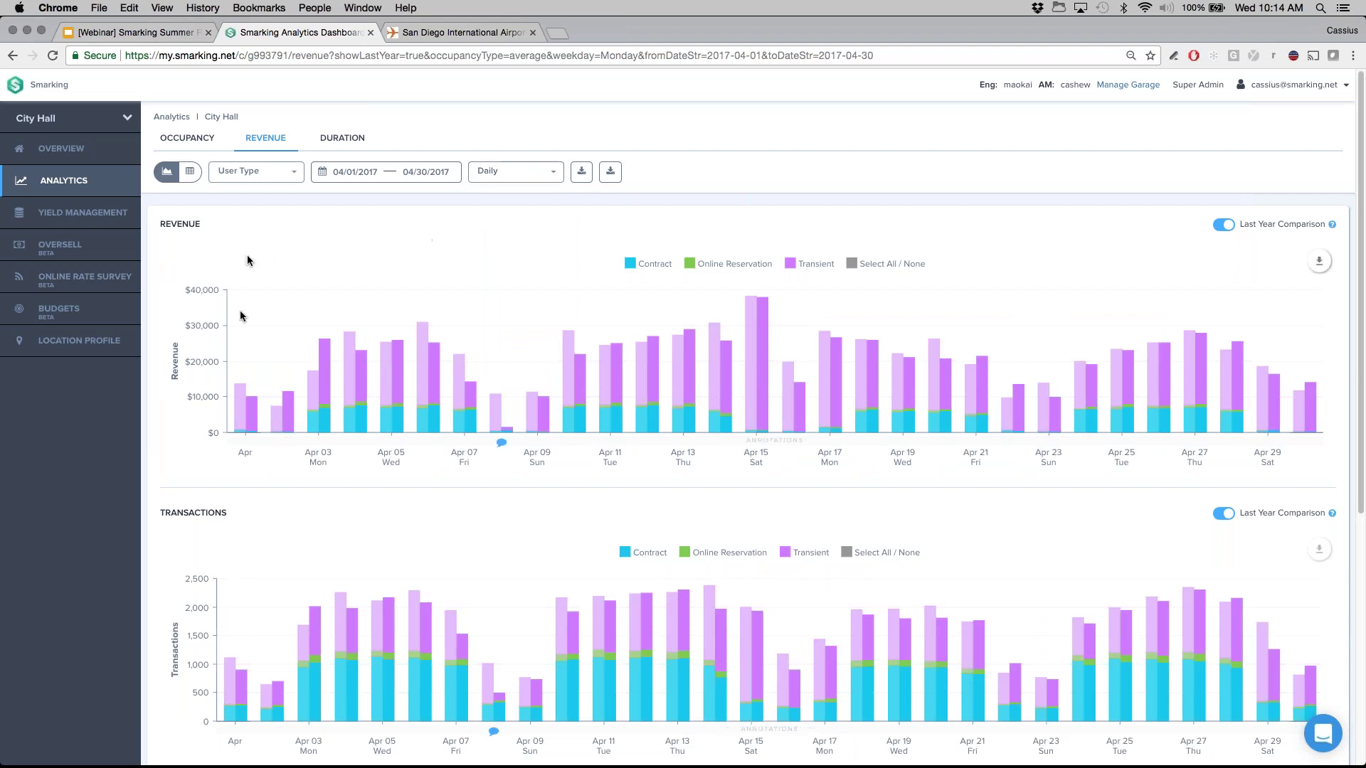
# Examine the April 8 bar in the daily revenue chart, read the annotation attached to it and close the note.
pyautogui.moveTo(269, 369)
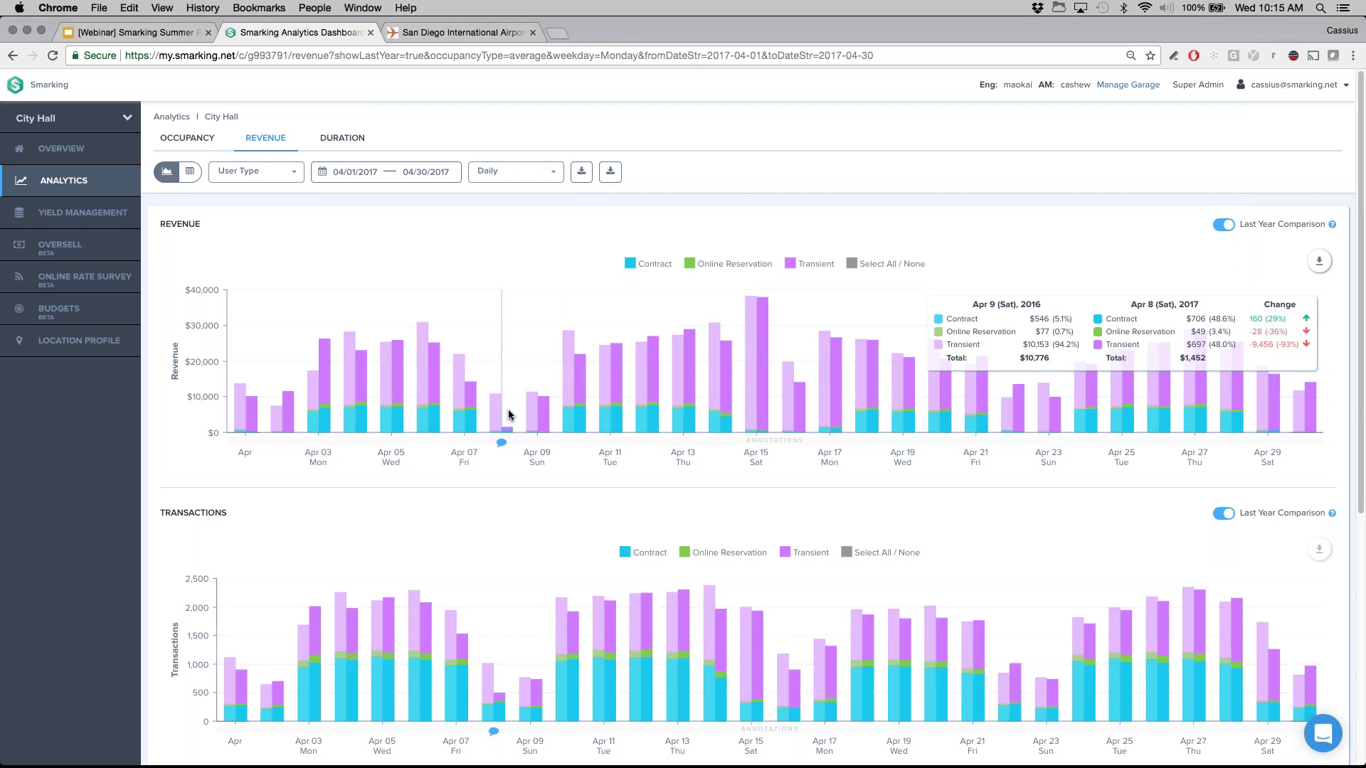
pyautogui.moveTo(503, 444)
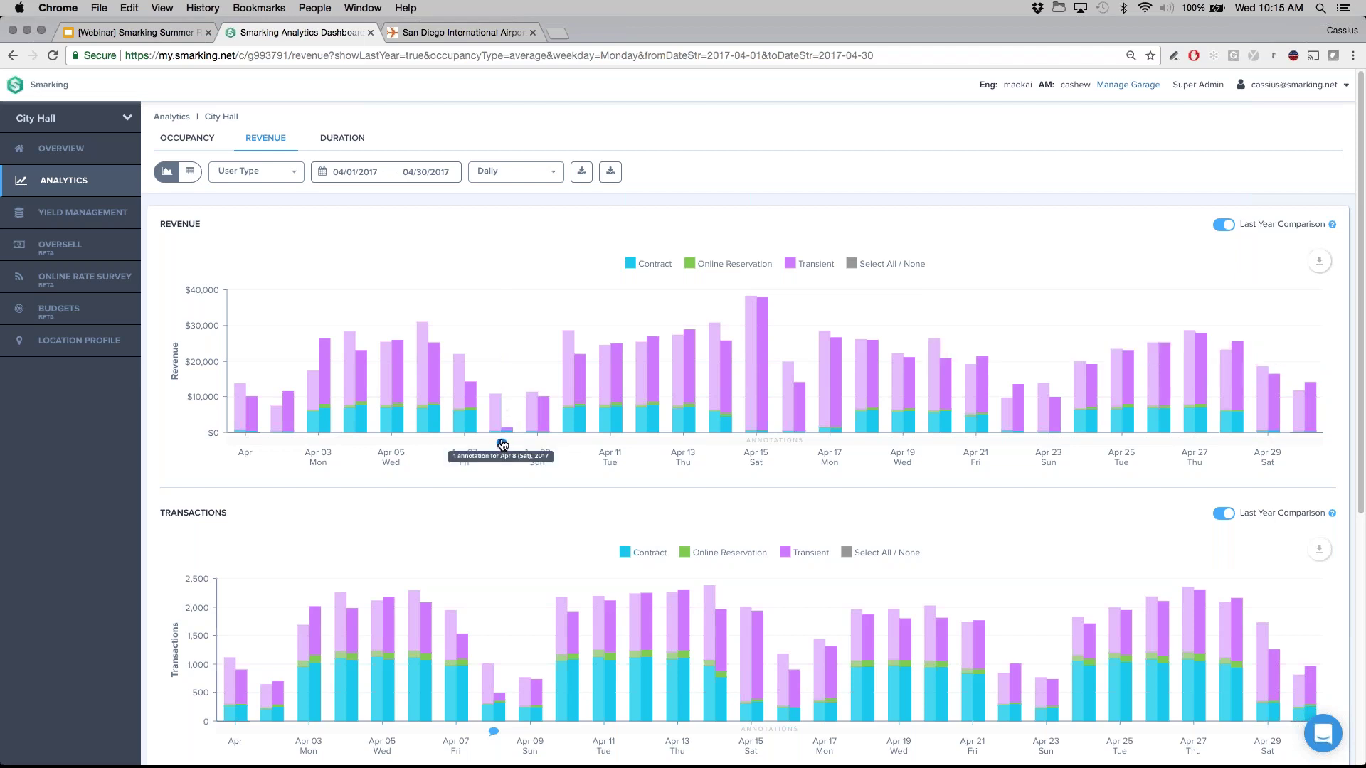
pyautogui.click(502, 445)
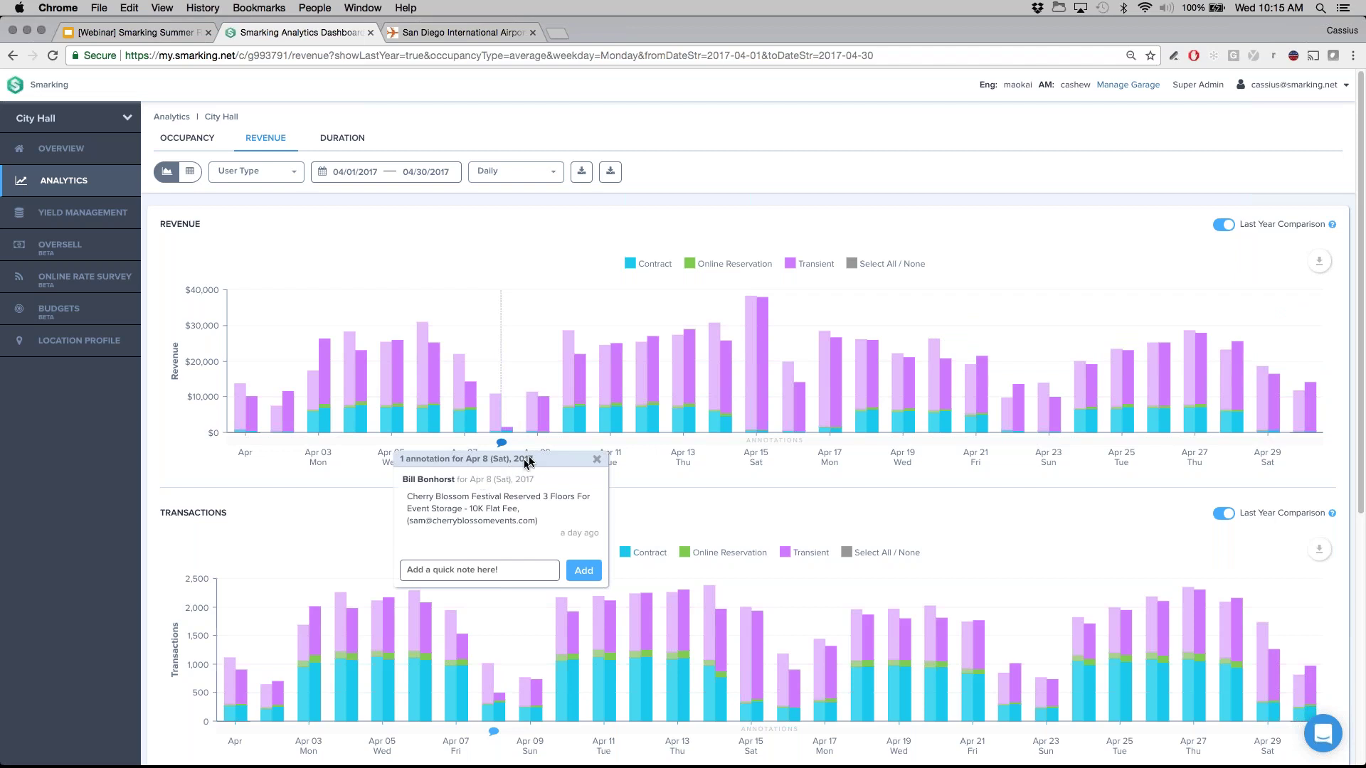
pyautogui.moveTo(601, 444)
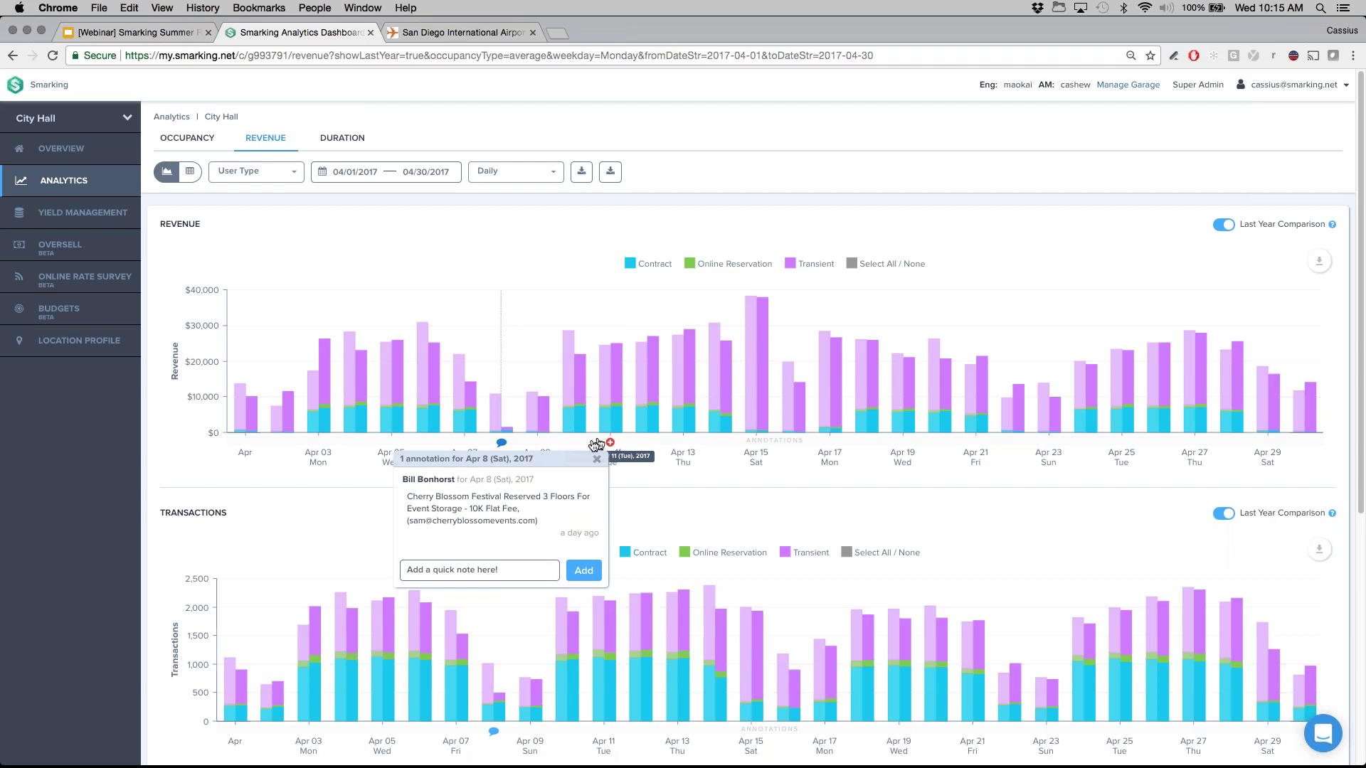
pyautogui.tripleClick(496, 501)
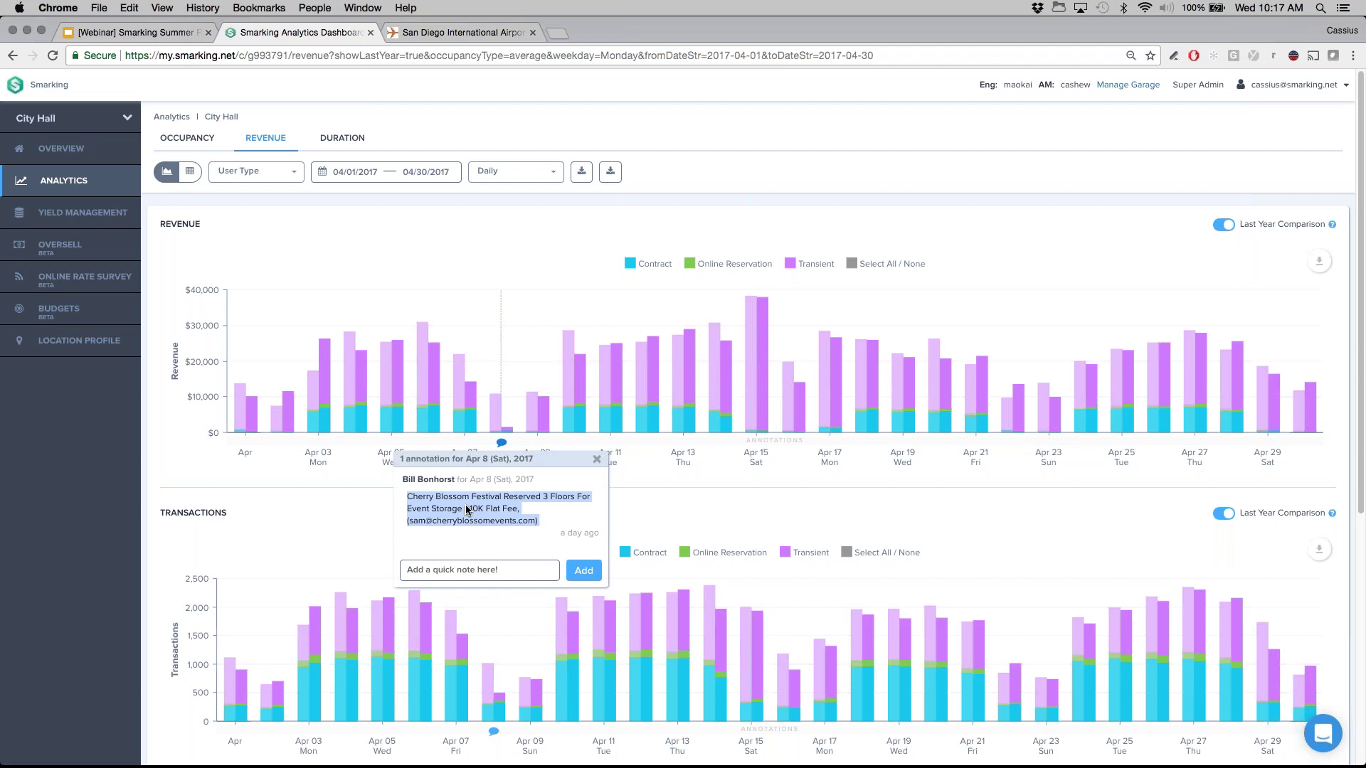
pyautogui.click(468, 509)
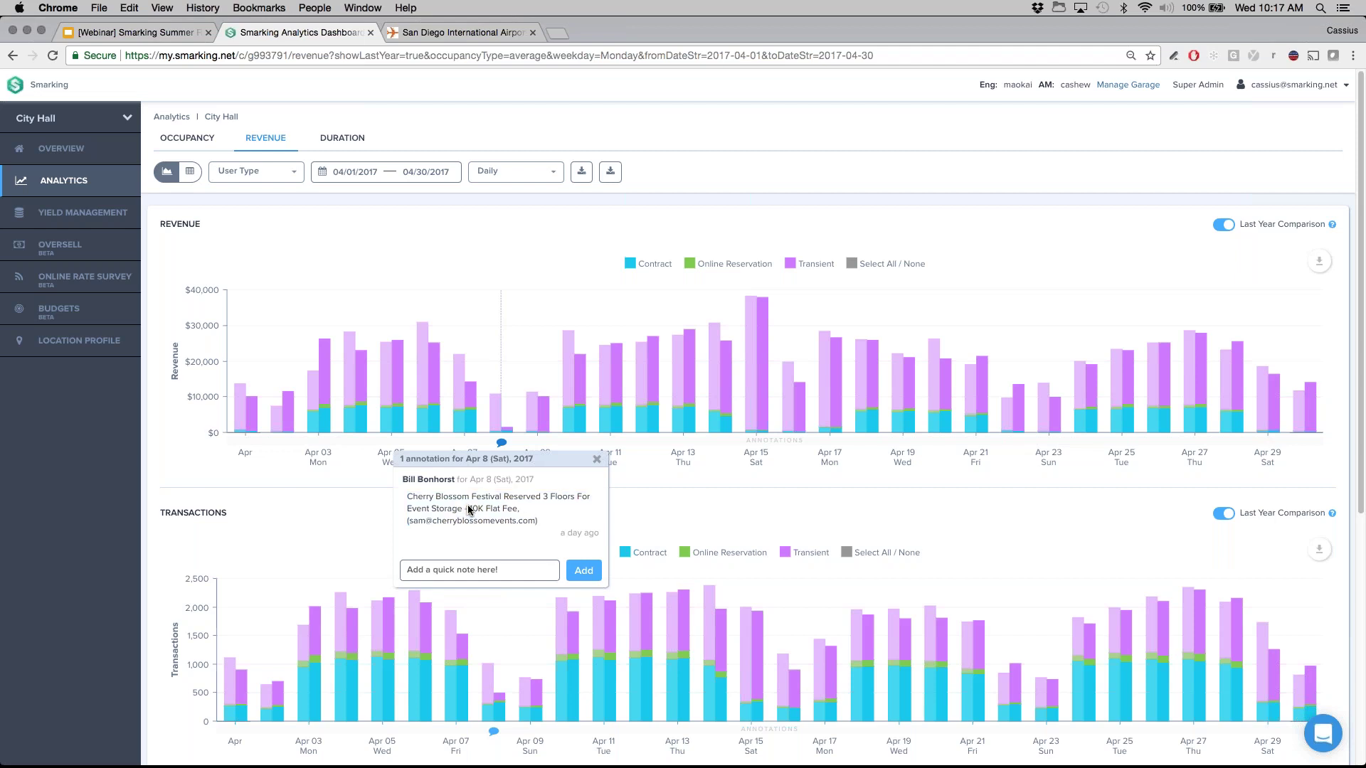
pyautogui.tripleClick(469, 510)
pyautogui.click(470, 510)
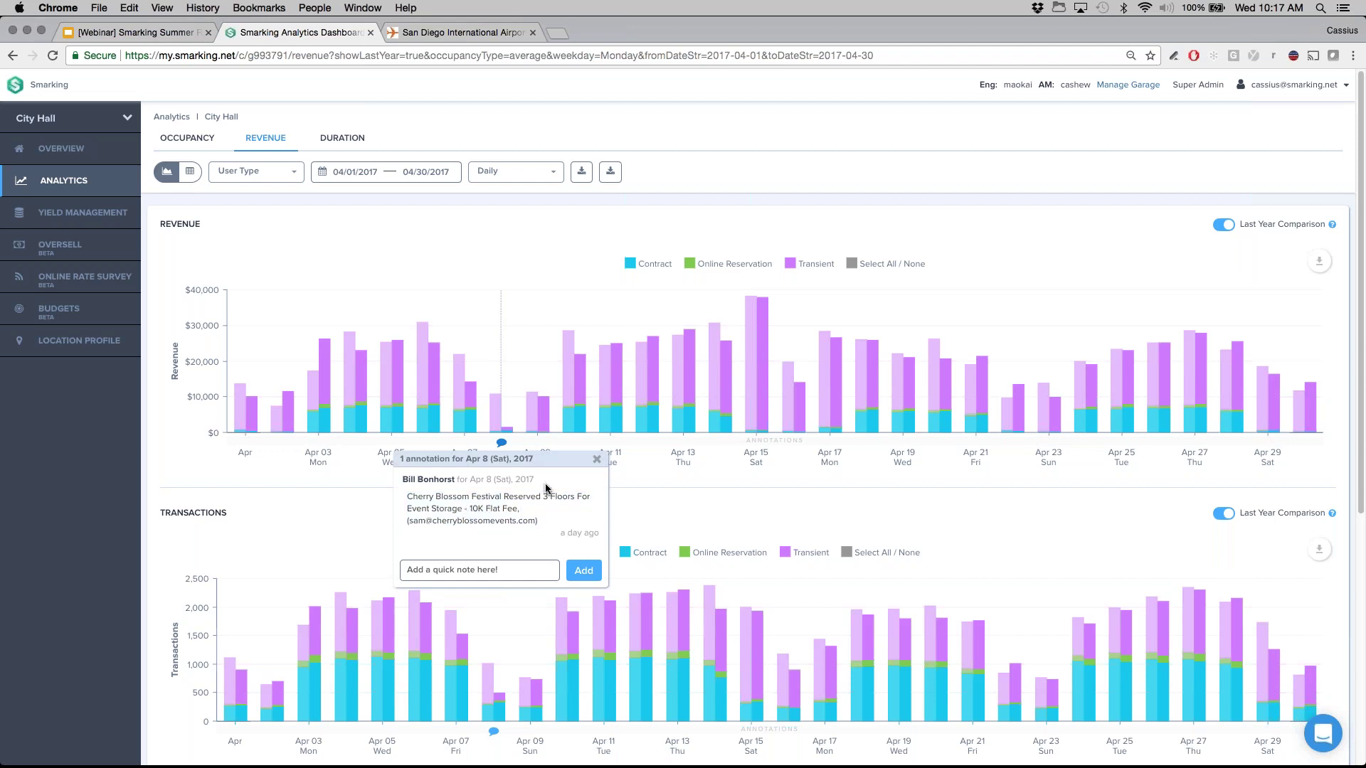
pyautogui.click(597, 460)
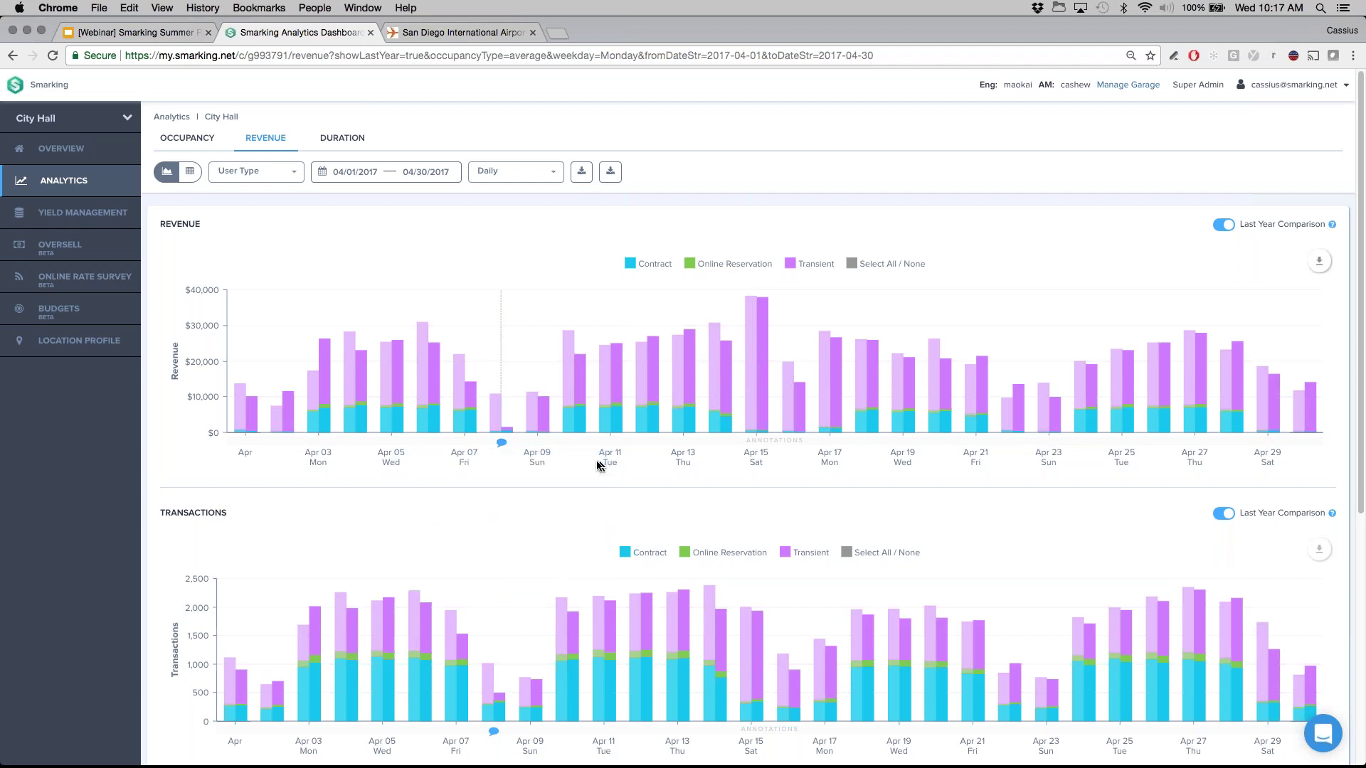
pyautogui.click(502, 444)
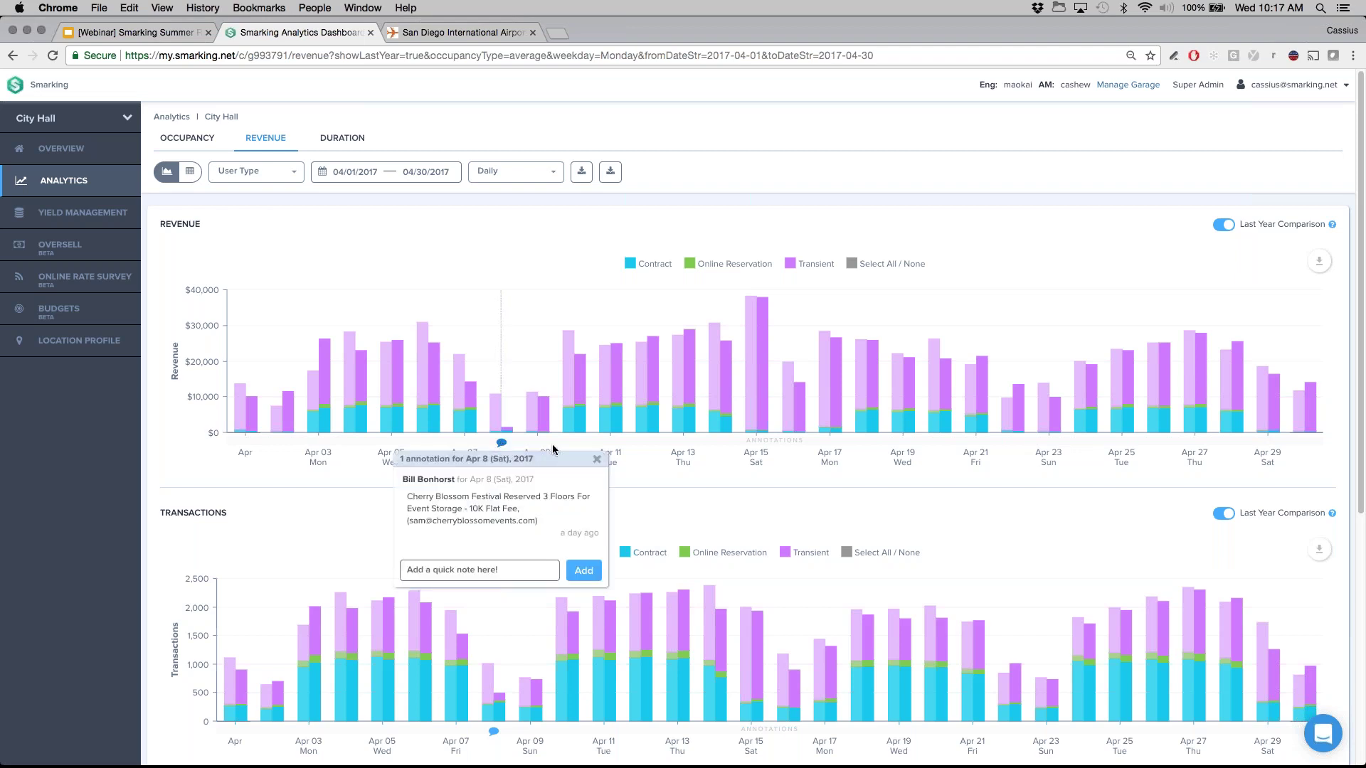
pyautogui.click(598, 463)
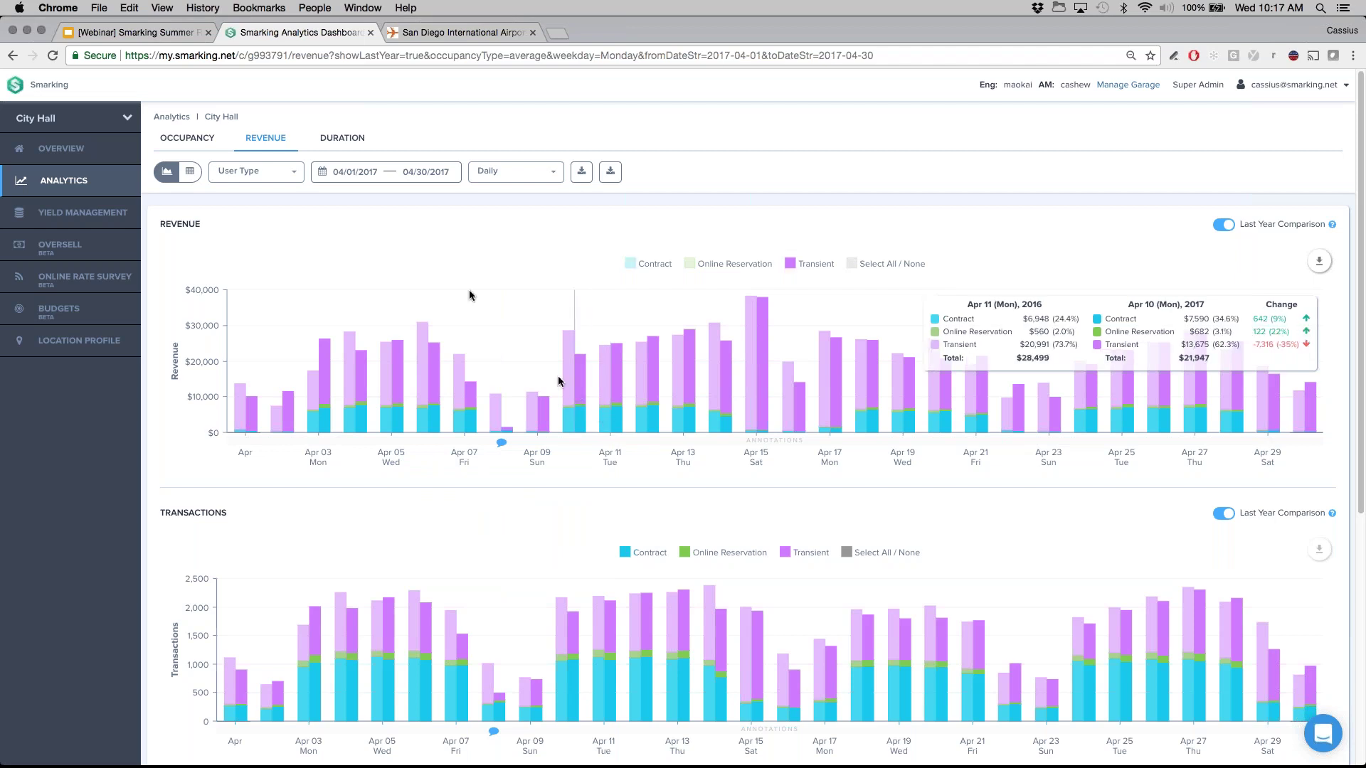
# Set the start date of the revenue date range to 12/01/2016.
pyautogui.click(396, 172)
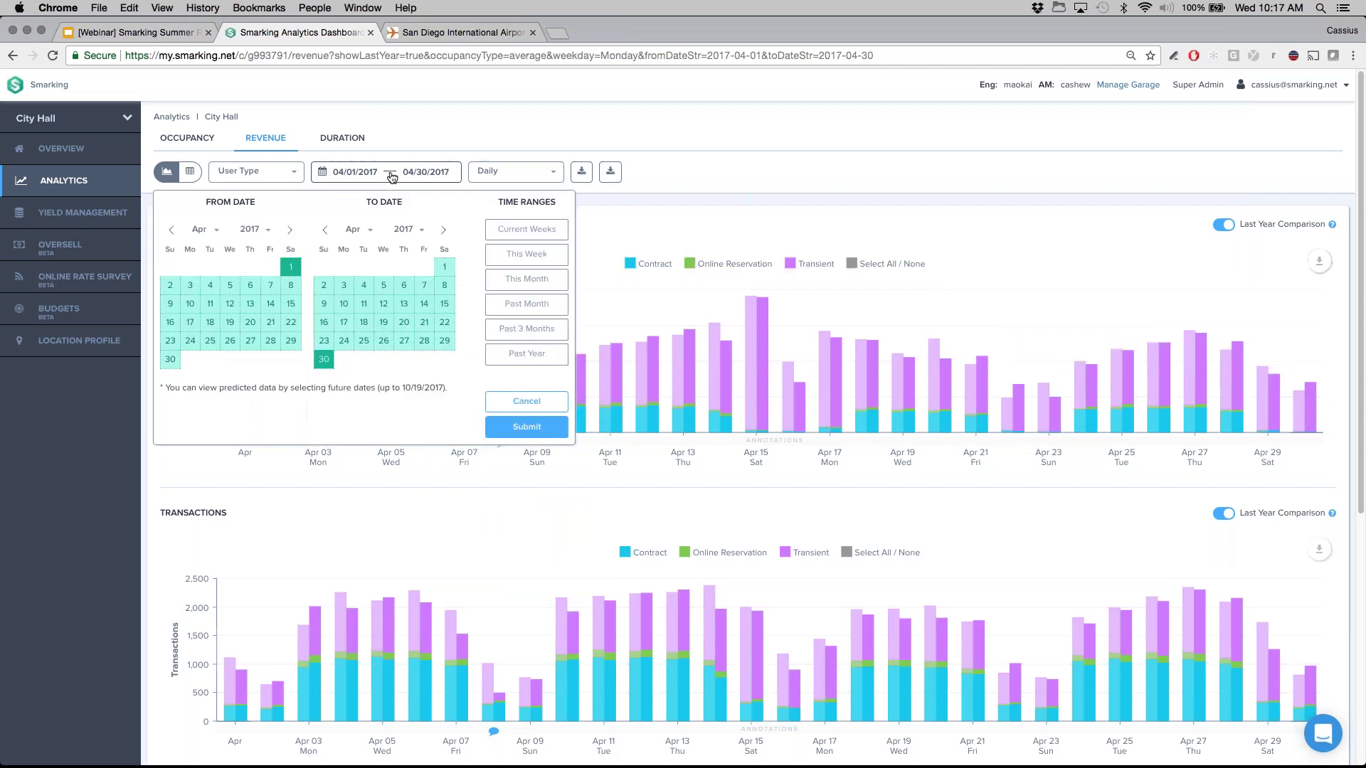
pyautogui.click(172, 231)
pyautogui.click(172, 232)
pyautogui.click(171, 231)
pyautogui.click(171, 231)
pyautogui.click(251, 267)
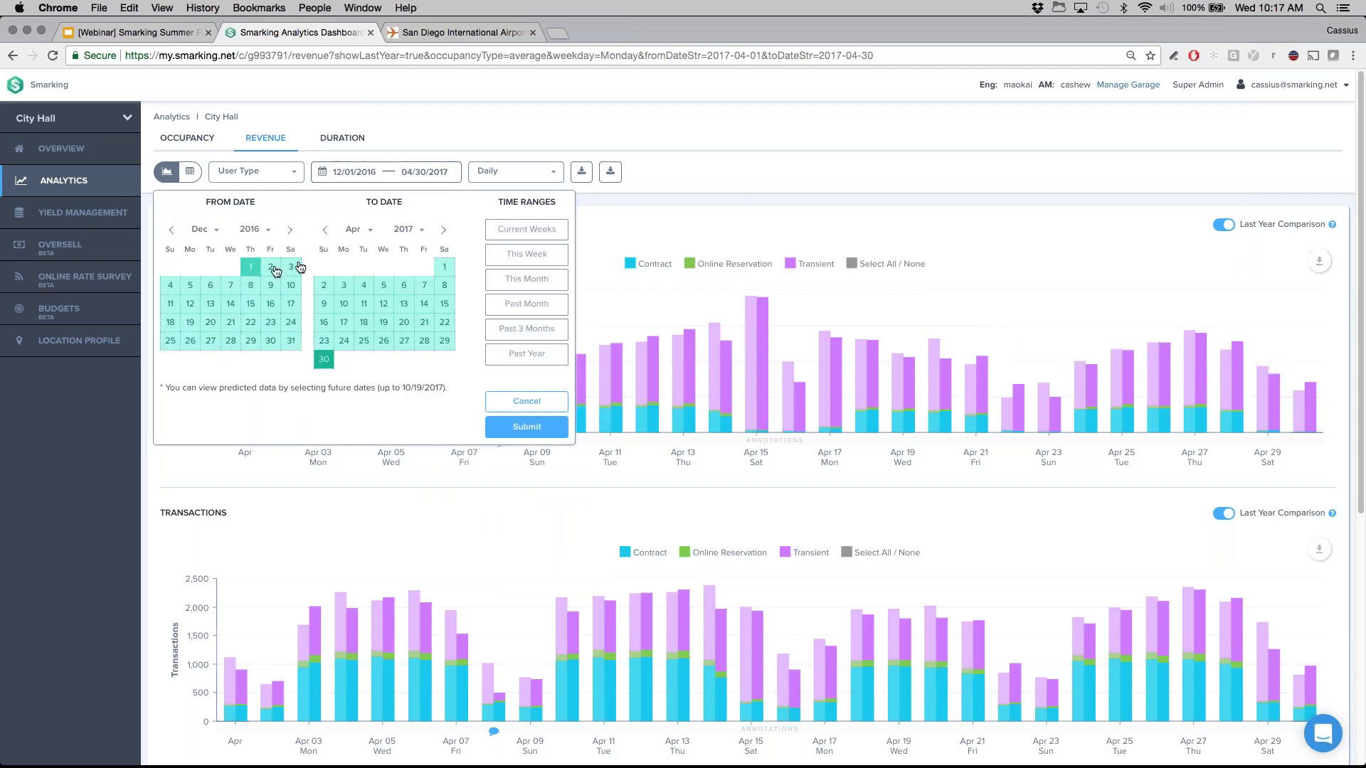
# Set the end date of the revenue range to 12/31/2016 and apply the range.
pyautogui.click(324, 231)
pyautogui.click(324, 232)
pyautogui.click(324, 231)
pyautogui.click(323, 231)
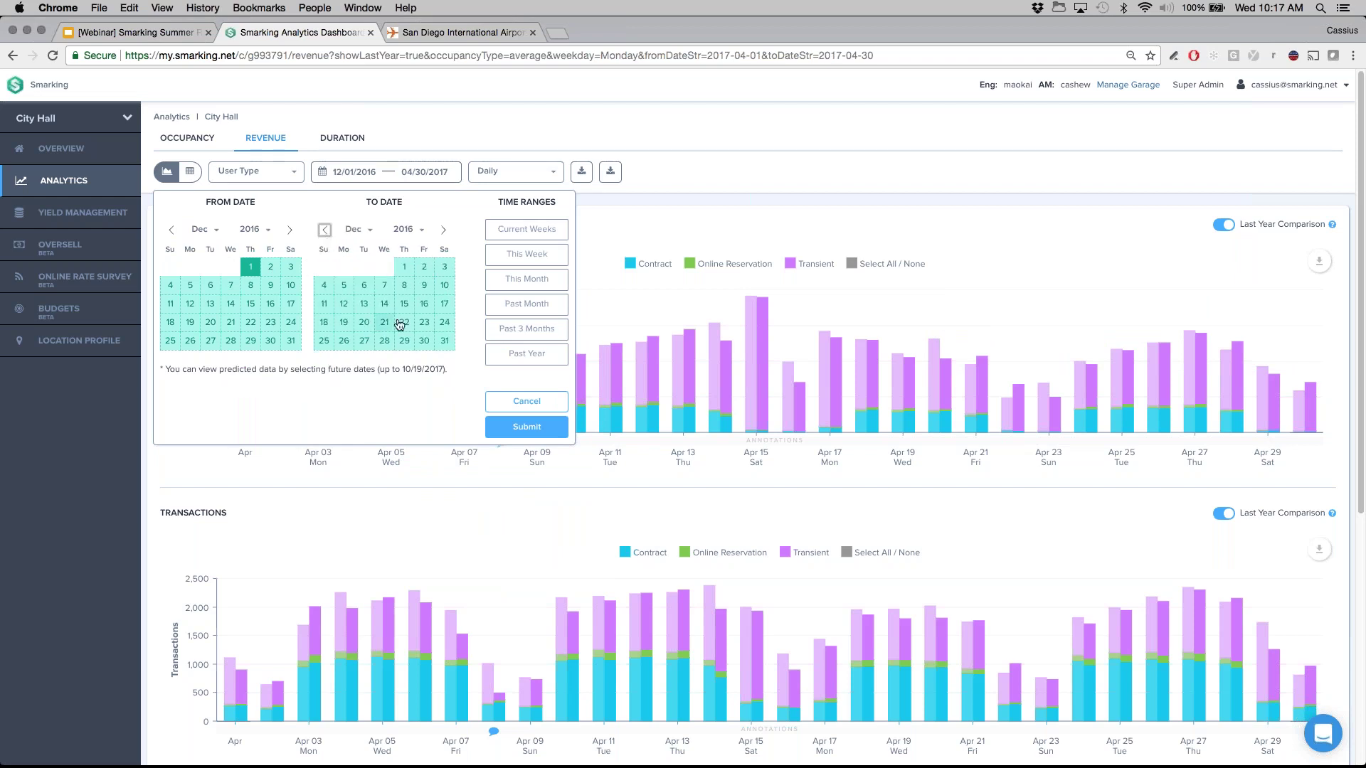
pyautogui.click(443, 341)
pyautogui.click(510, 427)
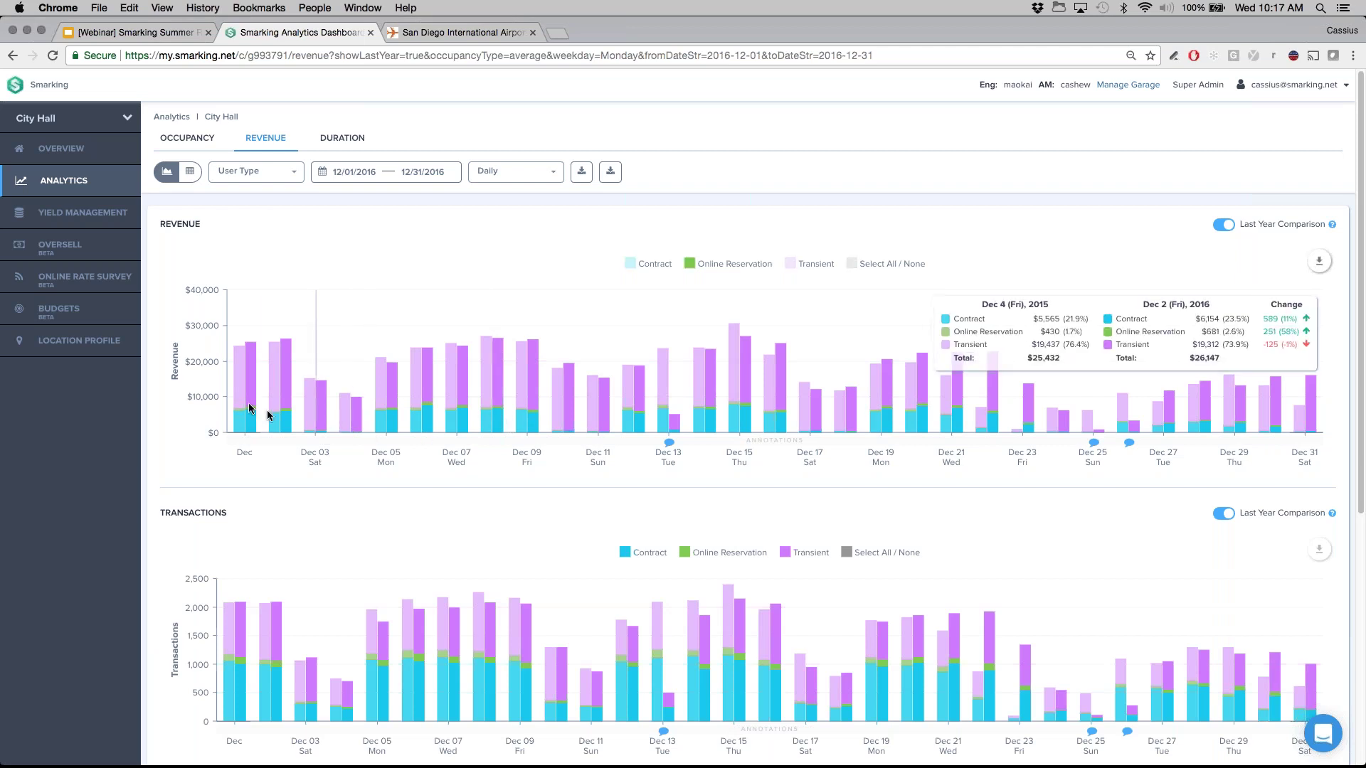
# Read the annotations attached to December 25 and December 26 in the daily revenue chart, closing each note.
pyautogui.moveTo(240, 390)
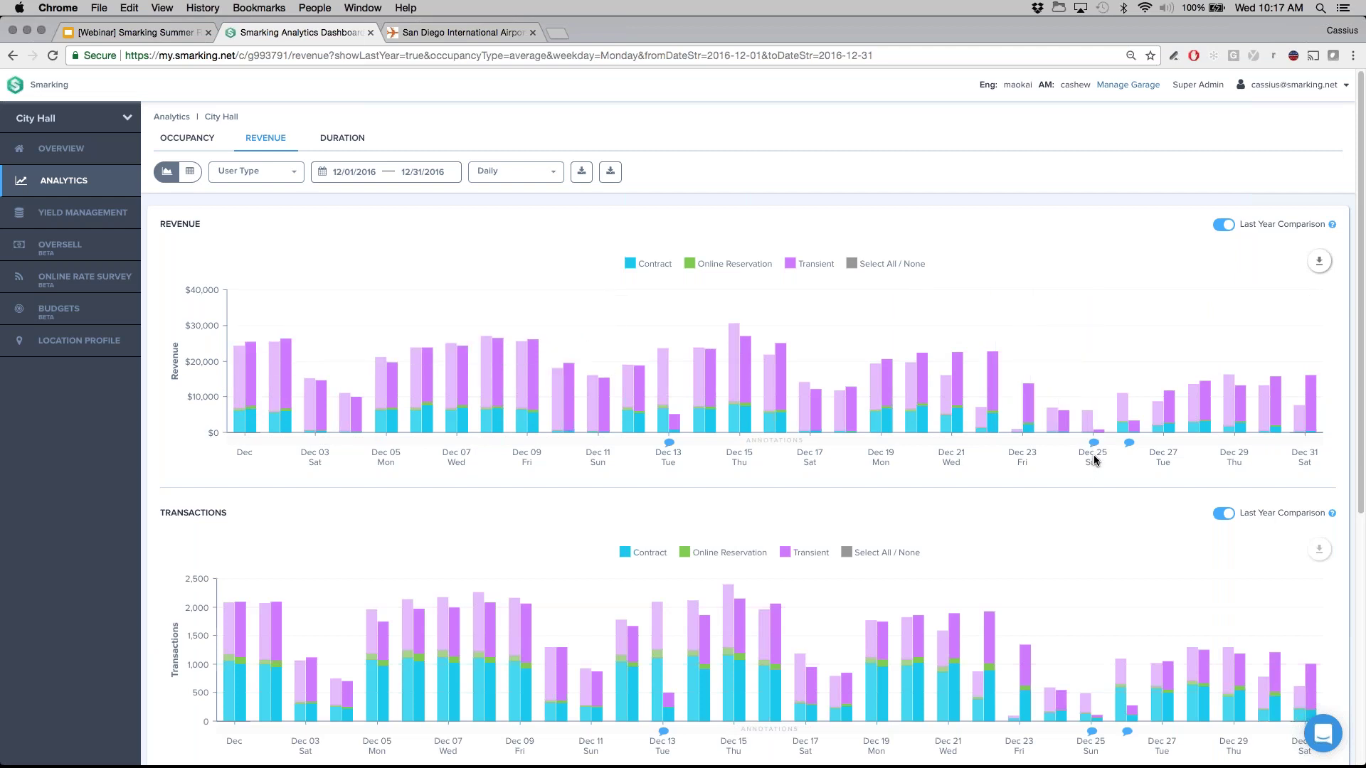
pyautogui.moveTo(1127, 432)
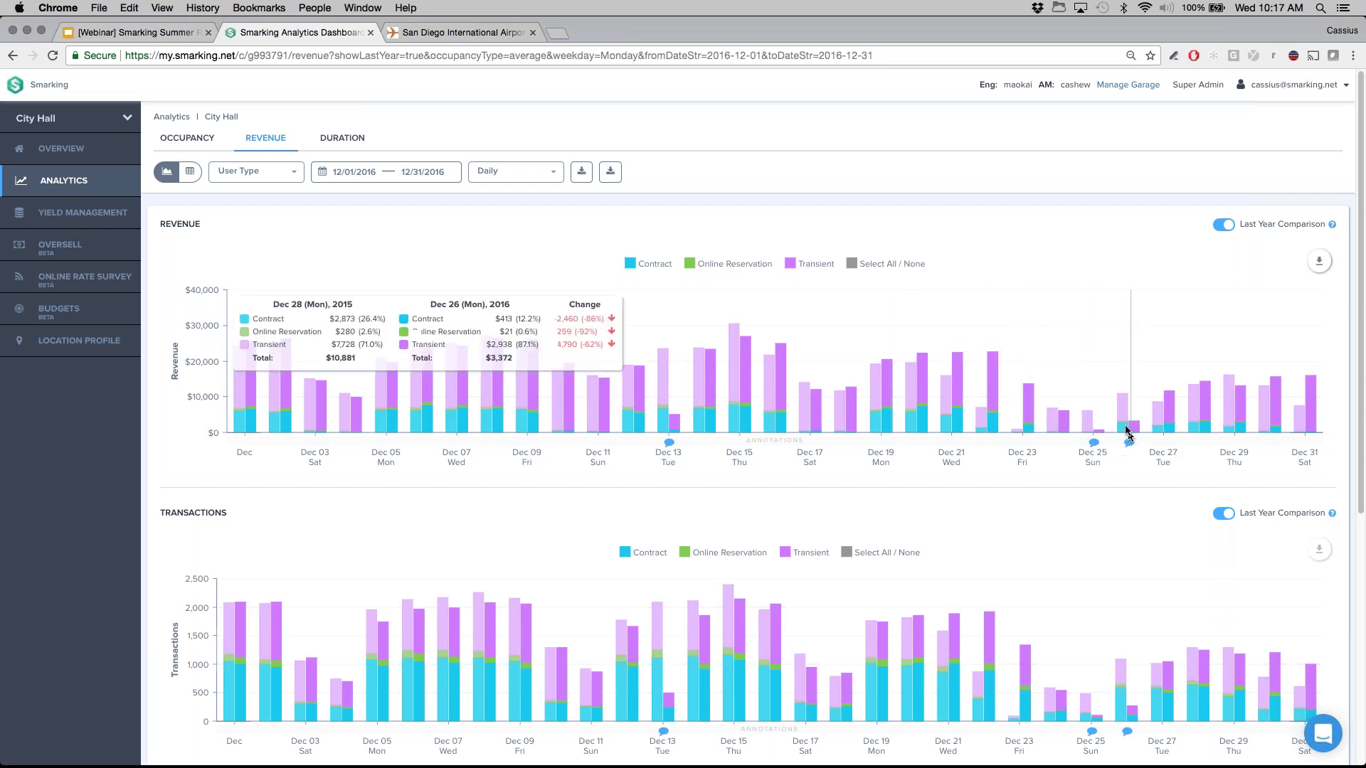
pyautogui.click(1094, 444)
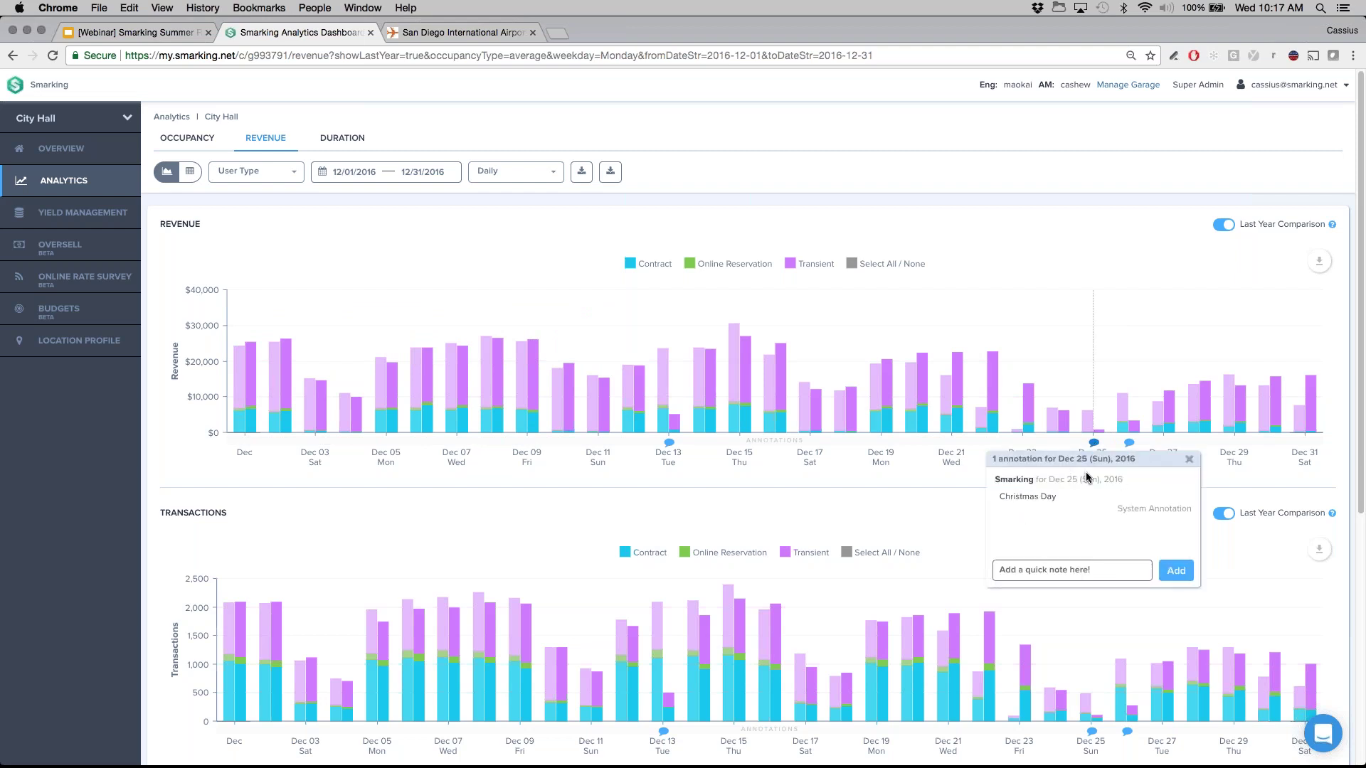
pyautogui.click(1188, 458)
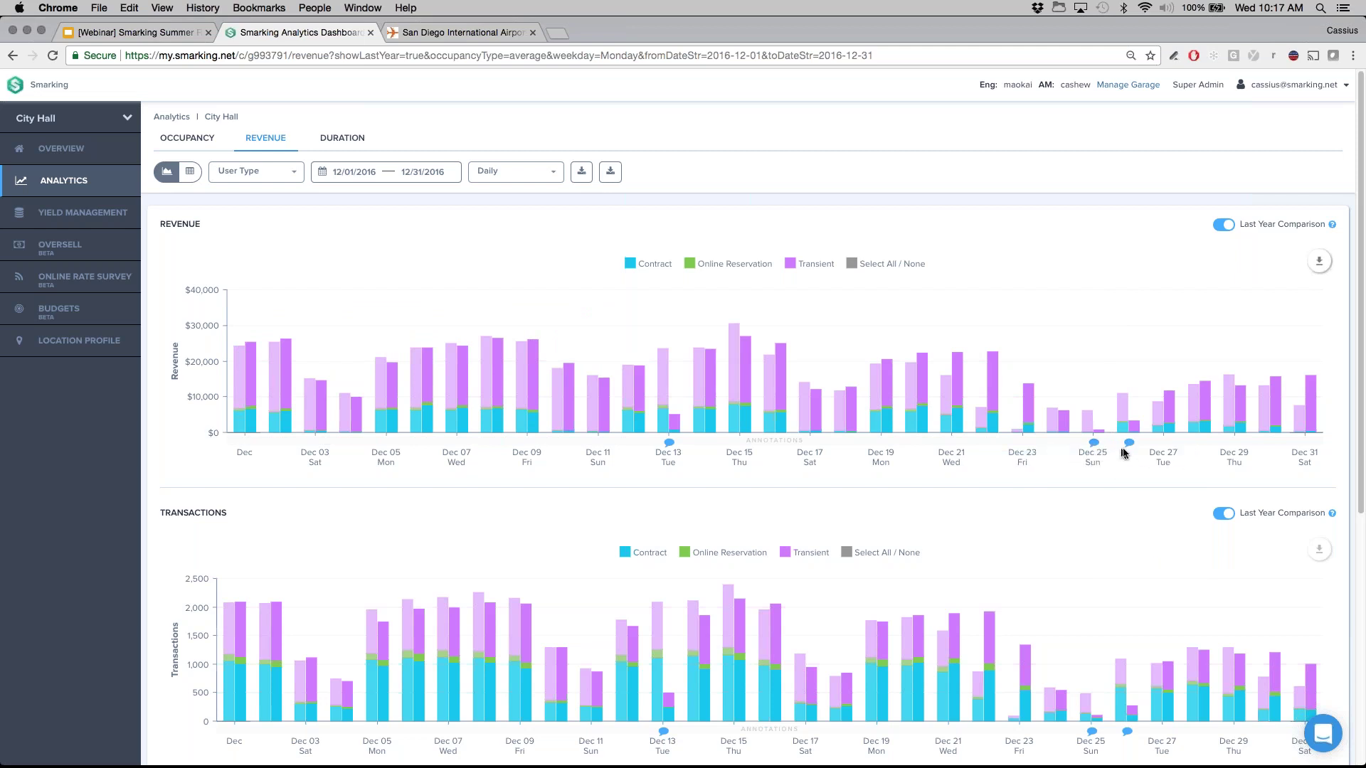
pyautogui.click(1129, 444)
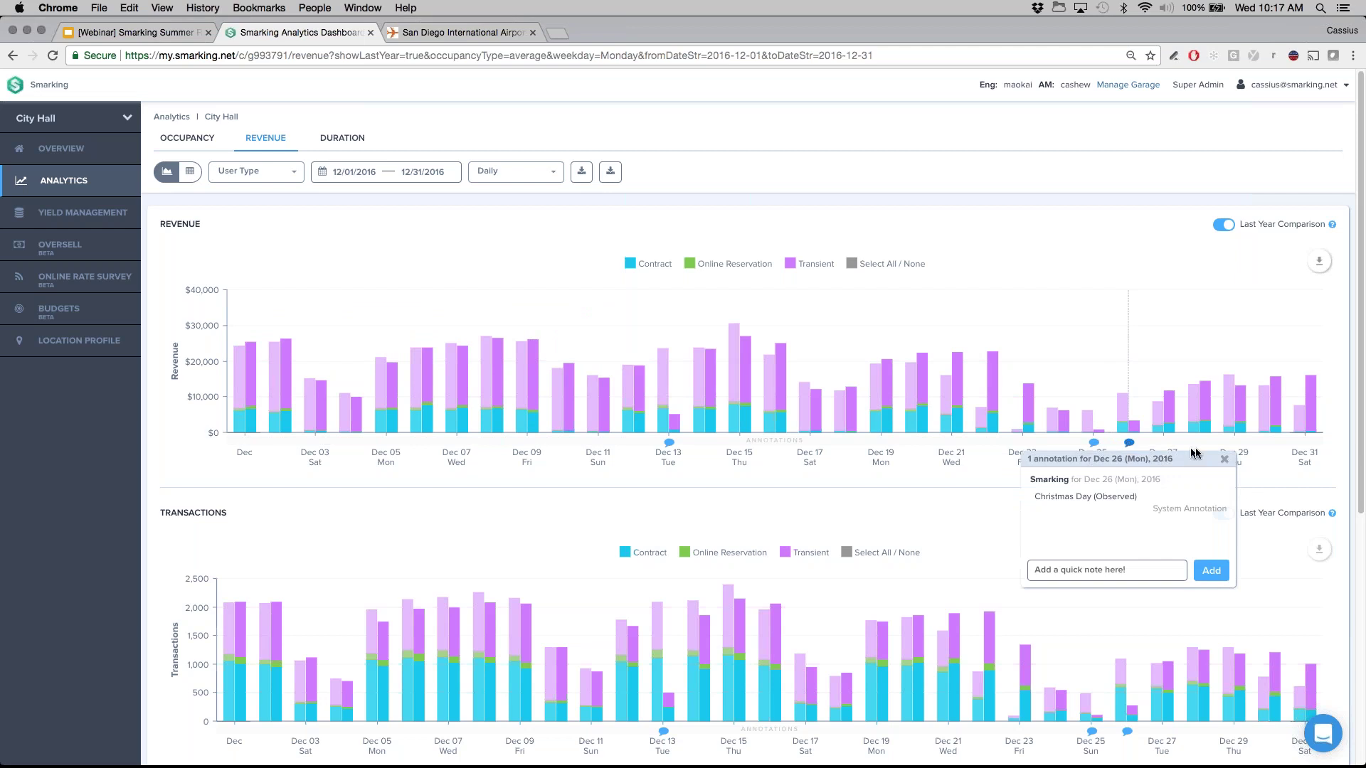
pyautogui.click(1226, 461)
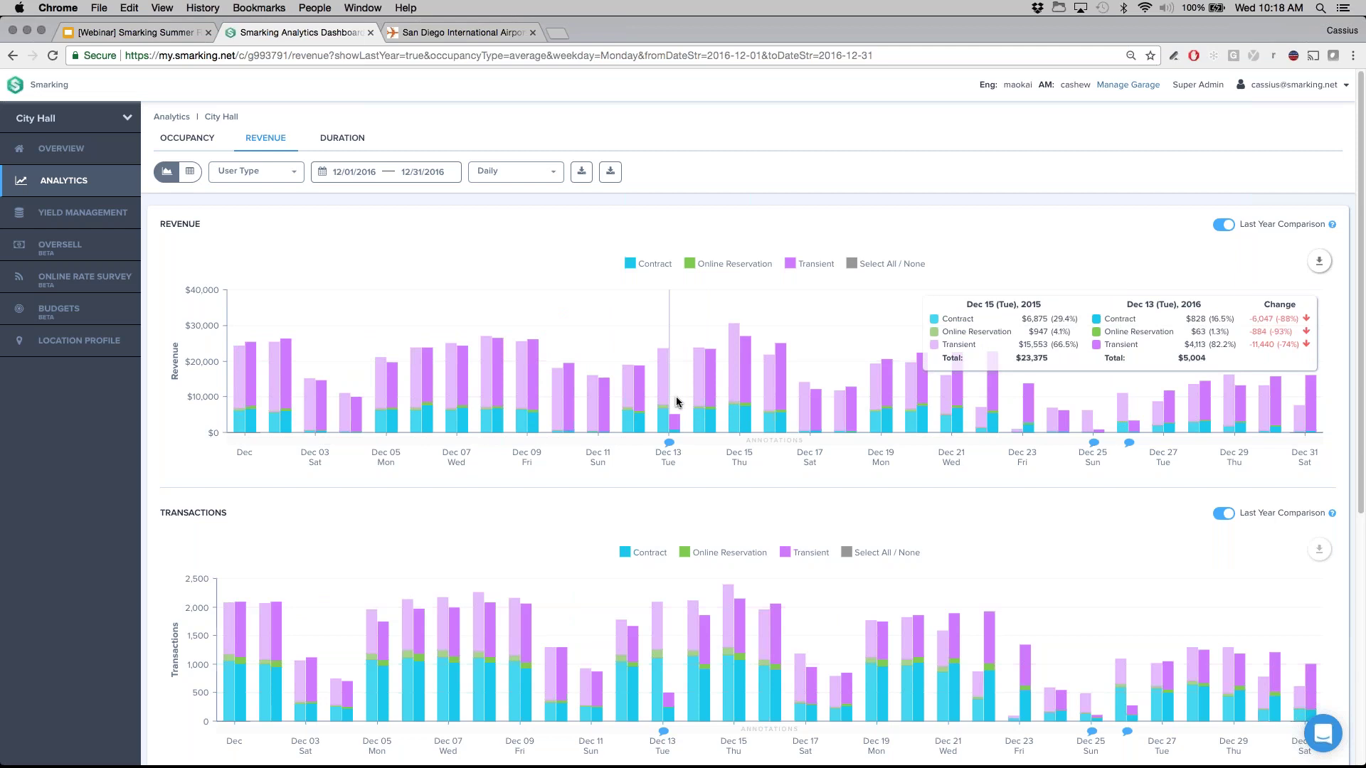
# Read both annotations attached to December 13 in the daily revenue chart and close the note.
pyautogui.click(668, 446)
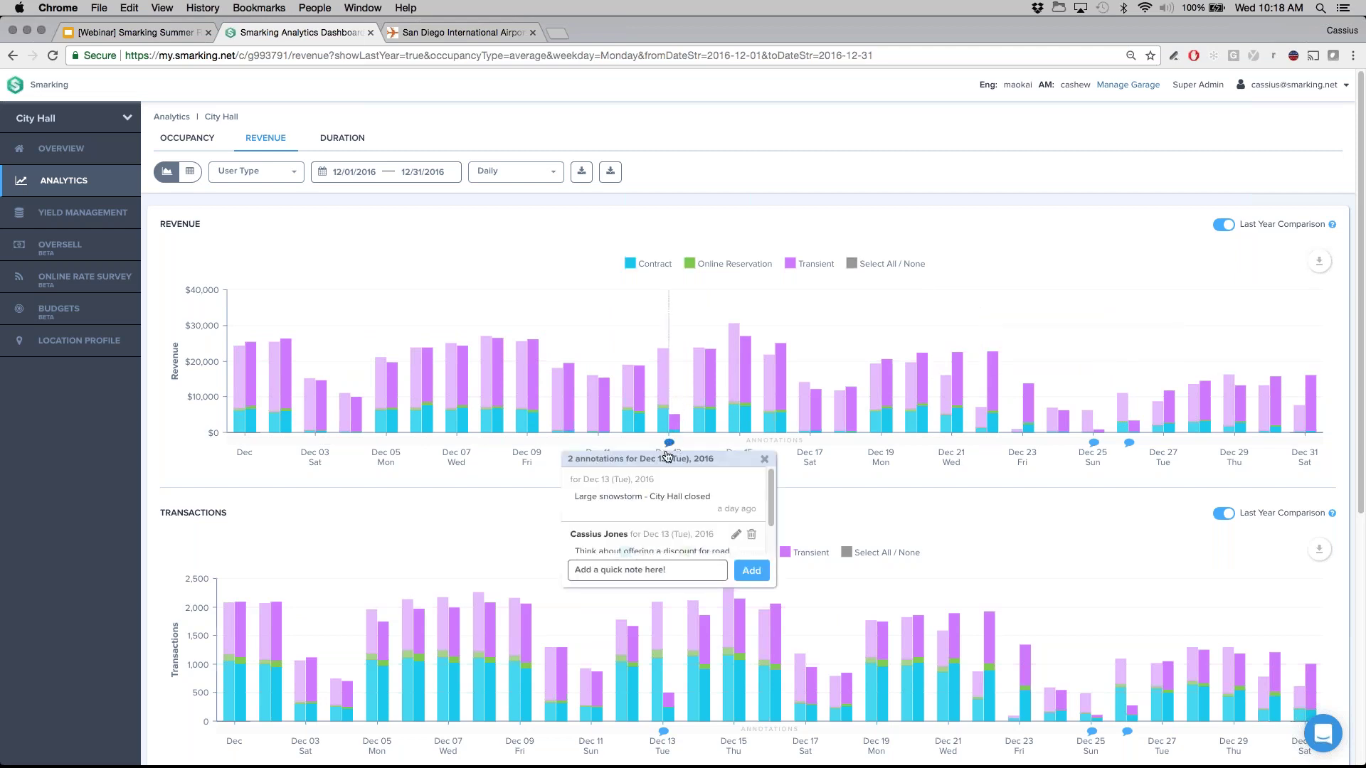
pyautogui.tripleClick(654, 498)
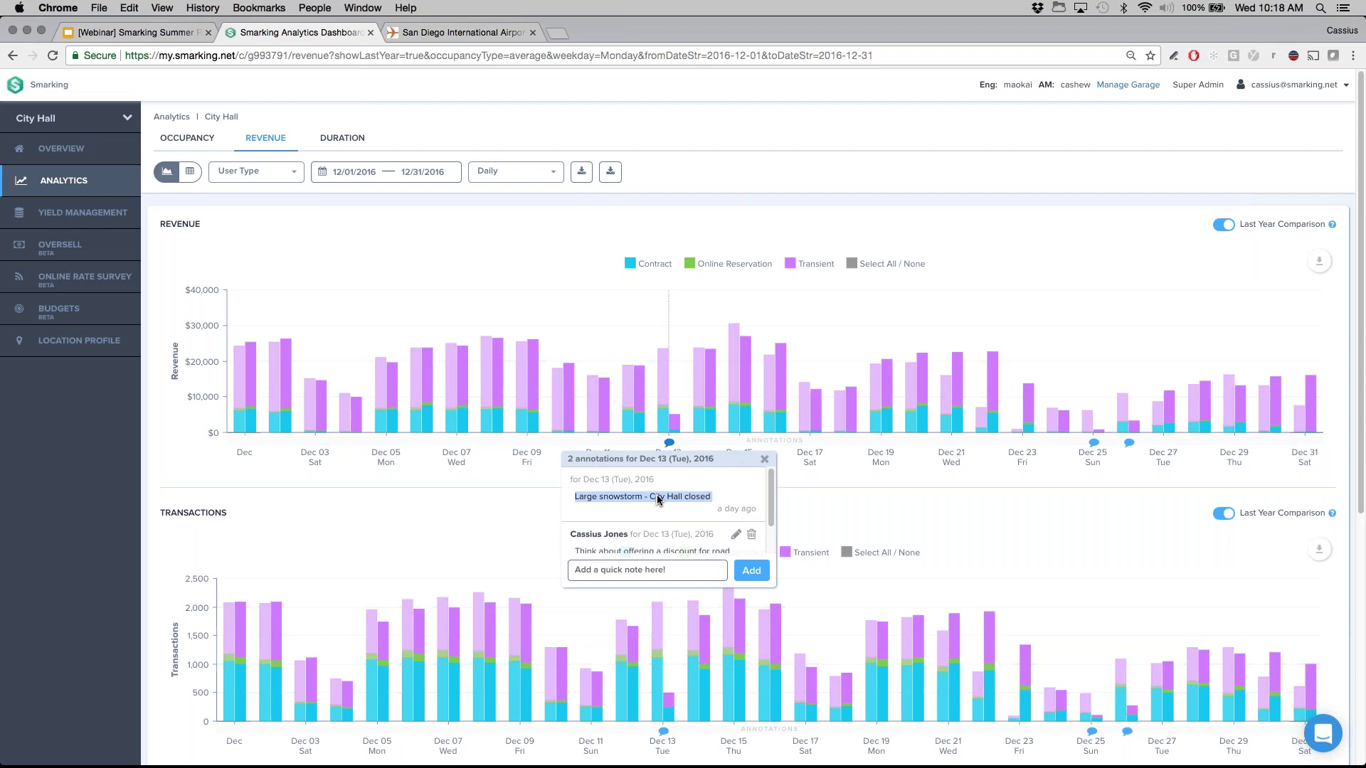
pyautogui.click(658, 500)
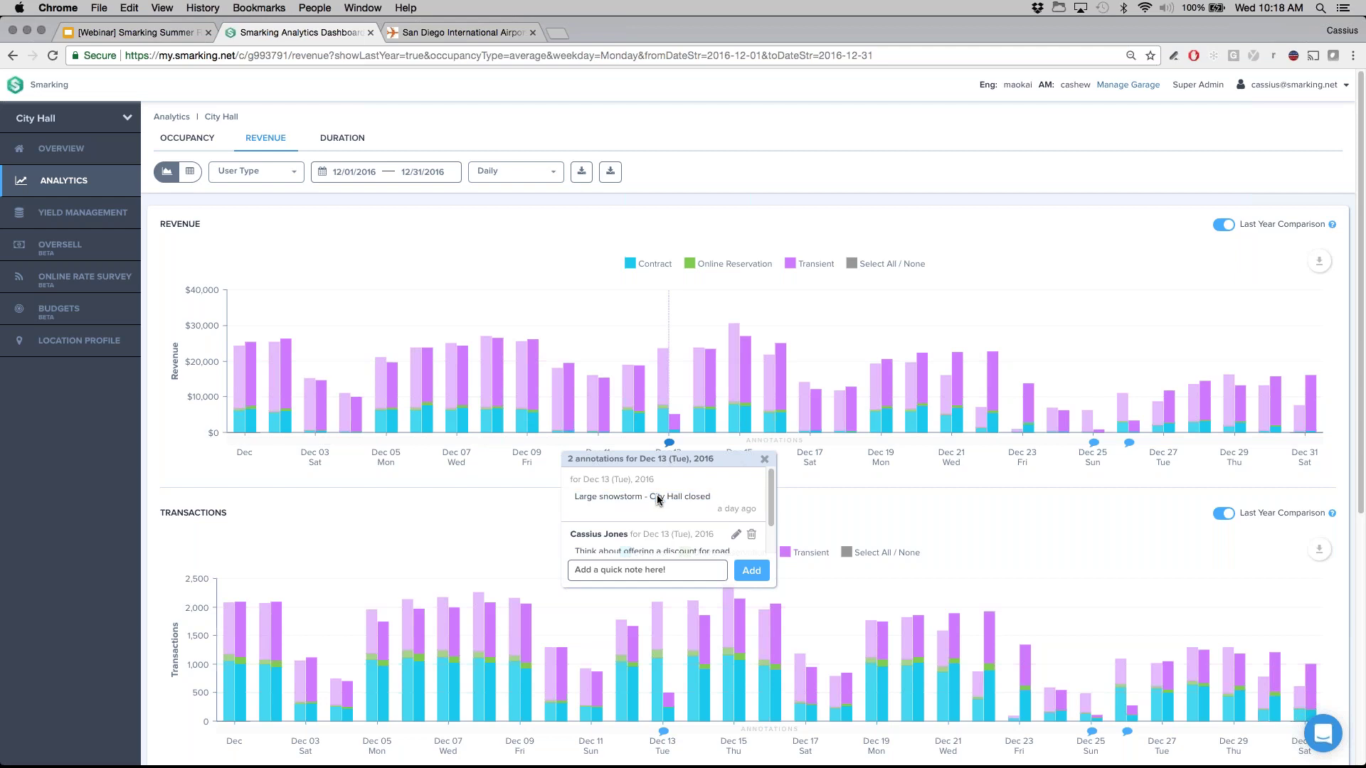
pyautogui.scroll(-2, 656, 498)
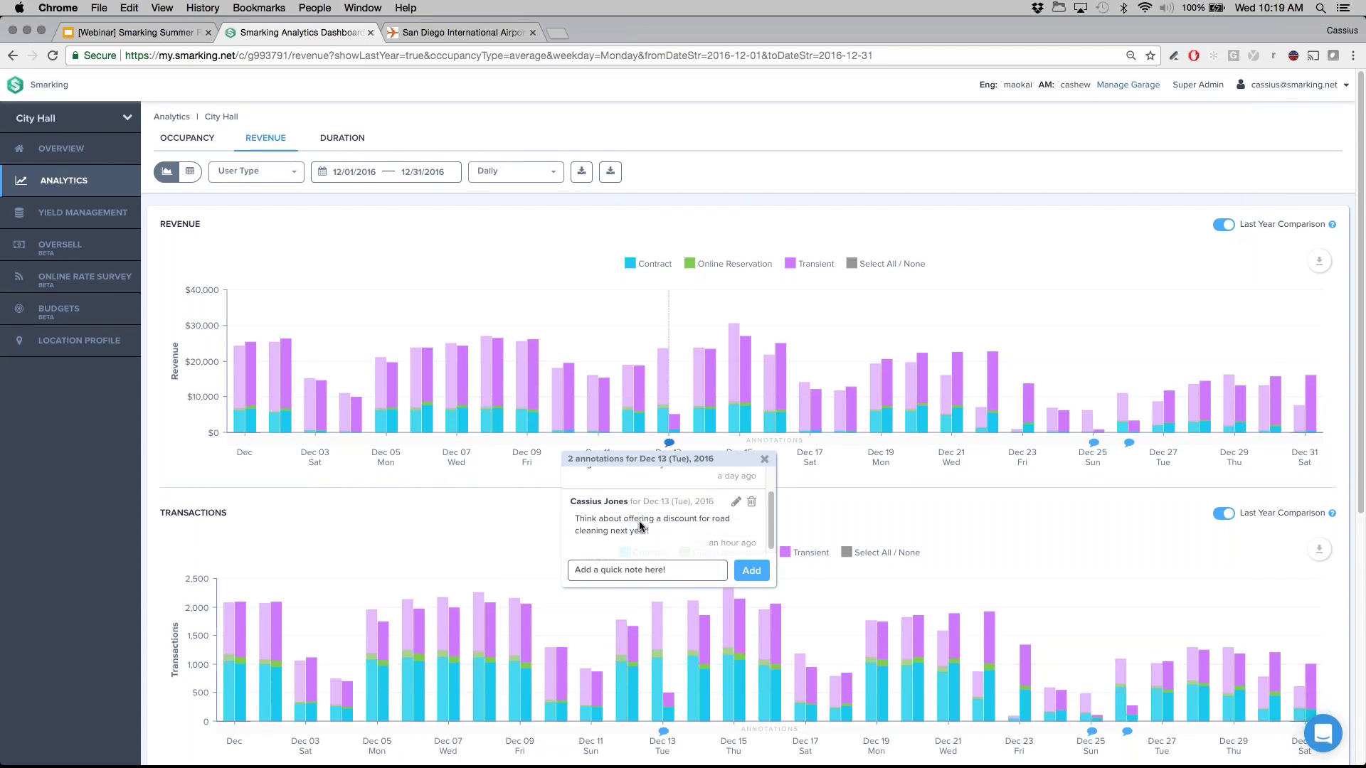
pyautogui.tripleClick(640, 526)
pyautogui.click(642, 525)
pyautogui.scroll(-1, 651, 514)
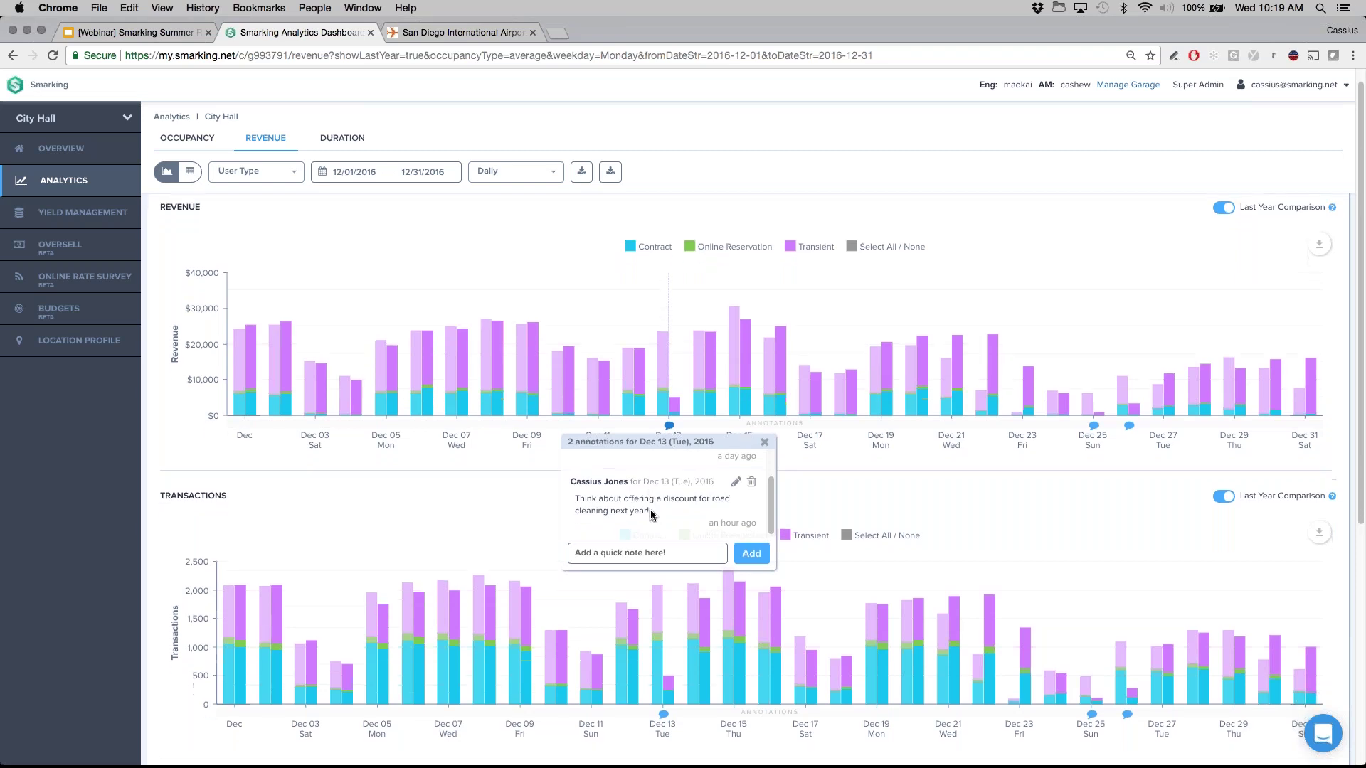
pyautogui.scroll(1, 652, 515)
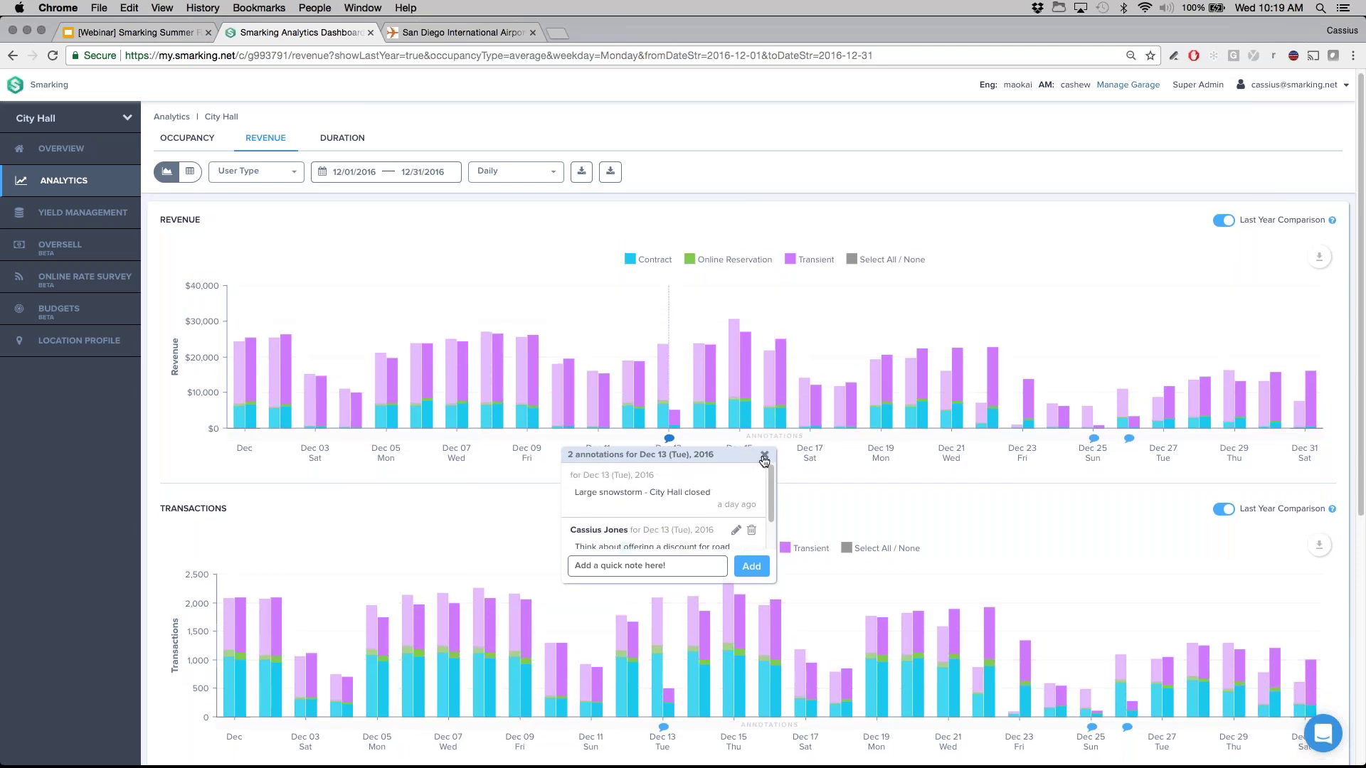
pyautogui.click(764, 455)
# Add the annotation "Big shopping day!" to December 23 in the revenue chart and close the note.
pyautogui.scroll(-3, 596, 476)
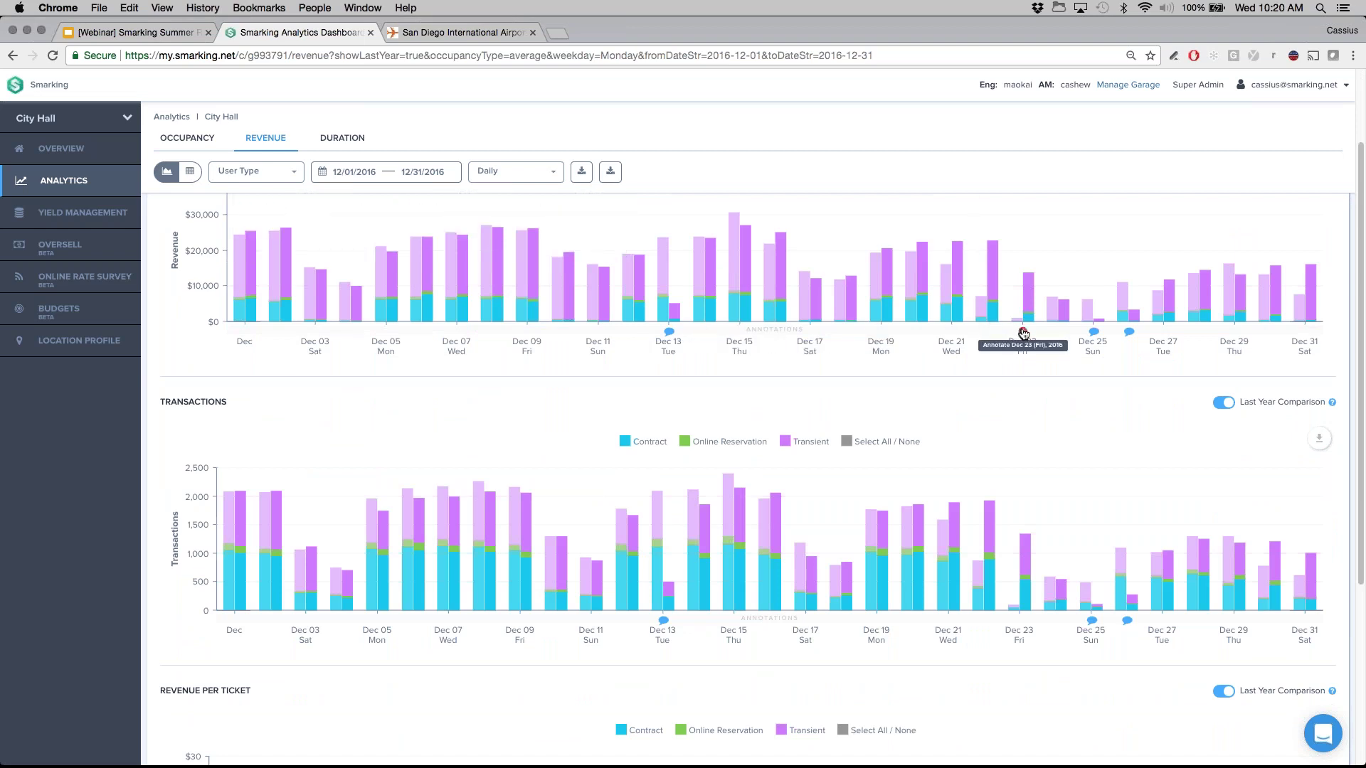
pyautogui.click(1022, 331)
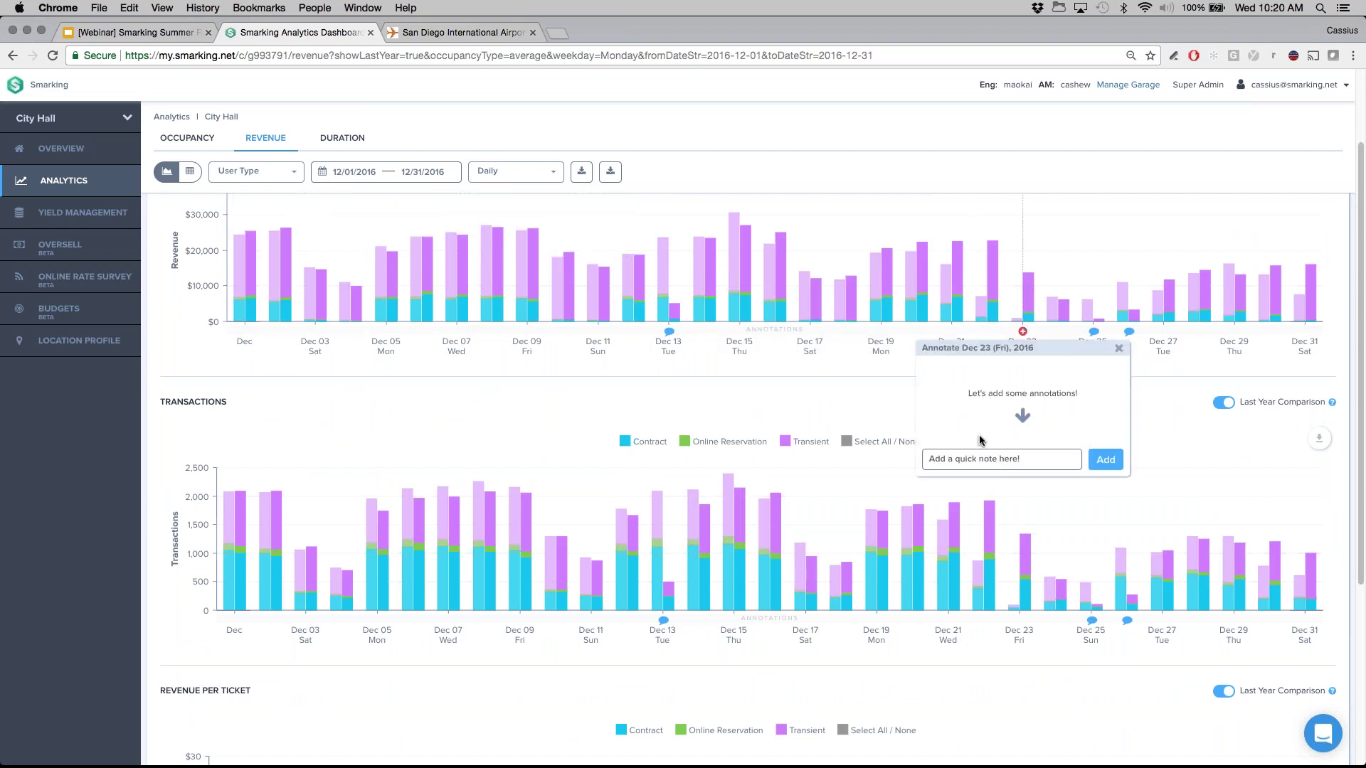
pyautogui.click(967, 466)
pyautogui.write('Bi')
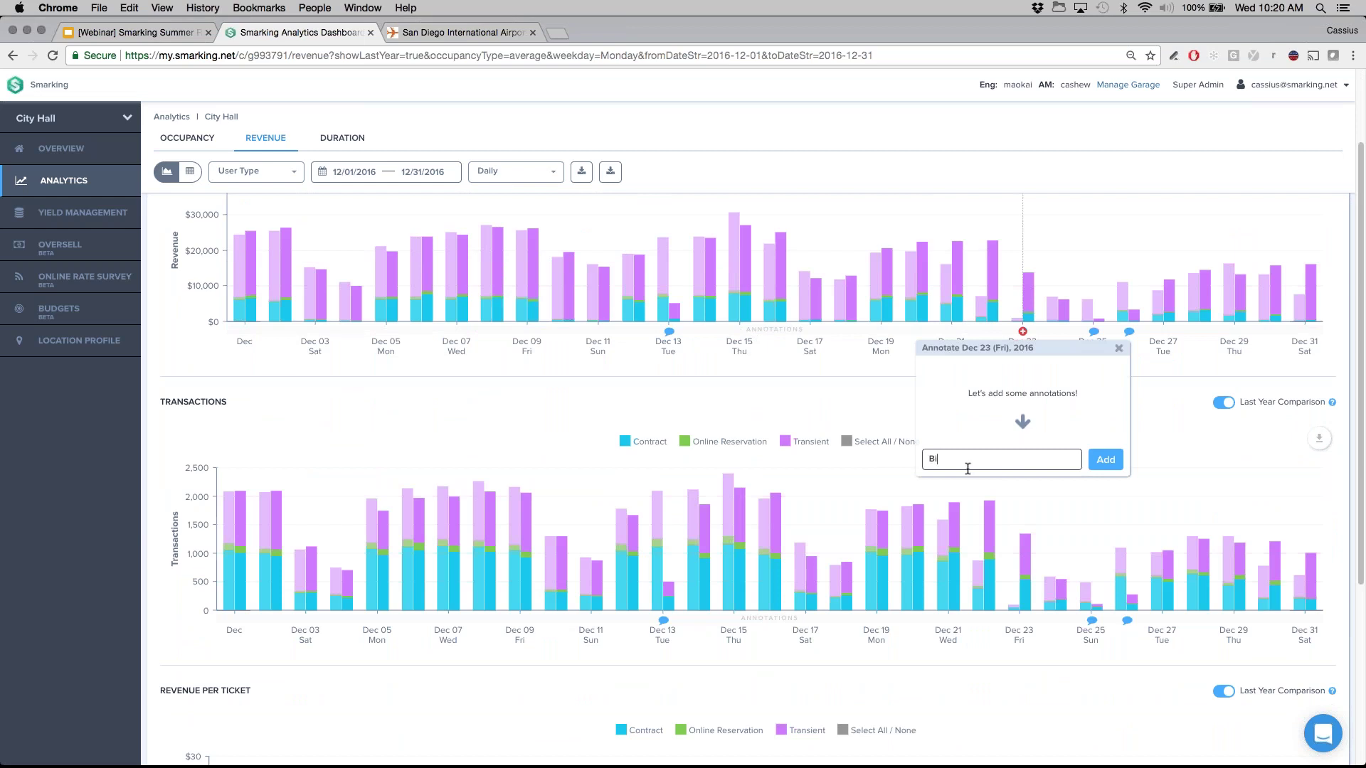
pyautogui.write('g shopping day!')
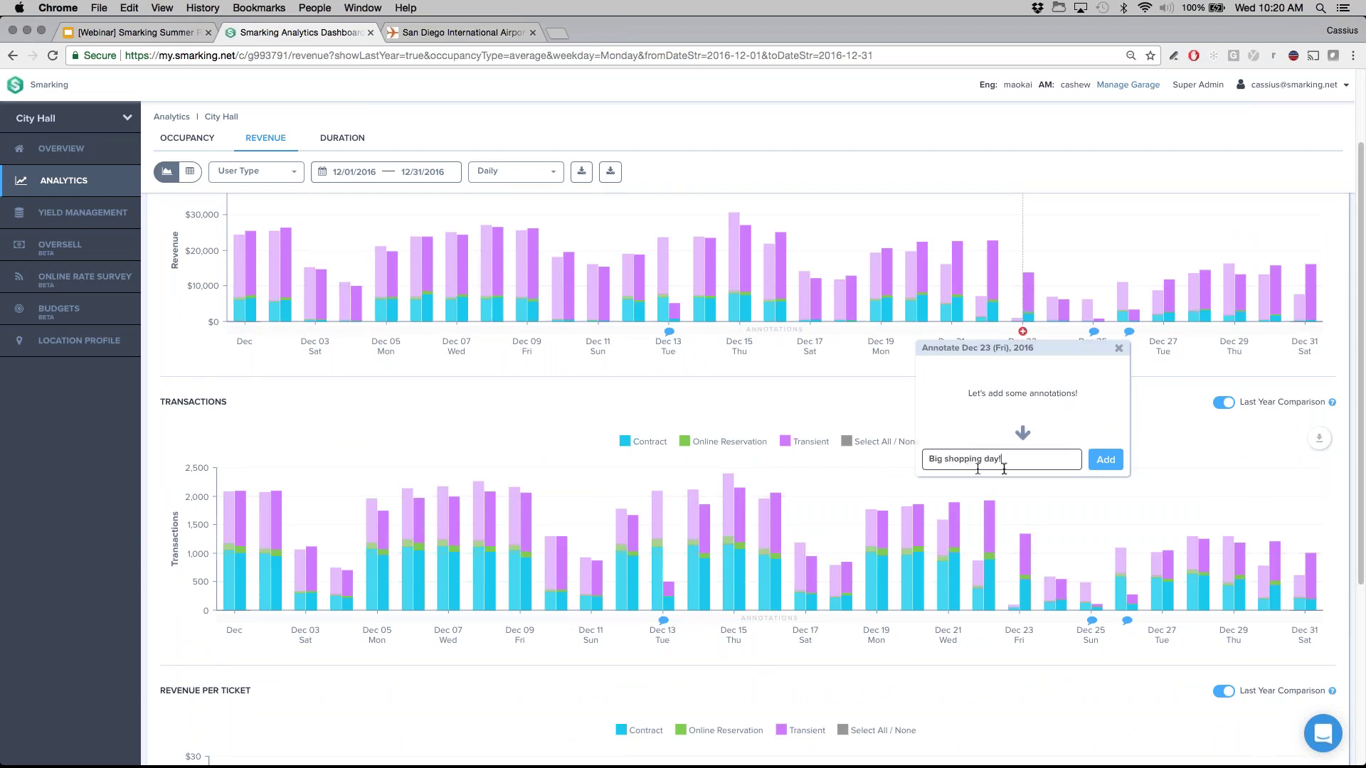
pyautogui.click(1112, 463)
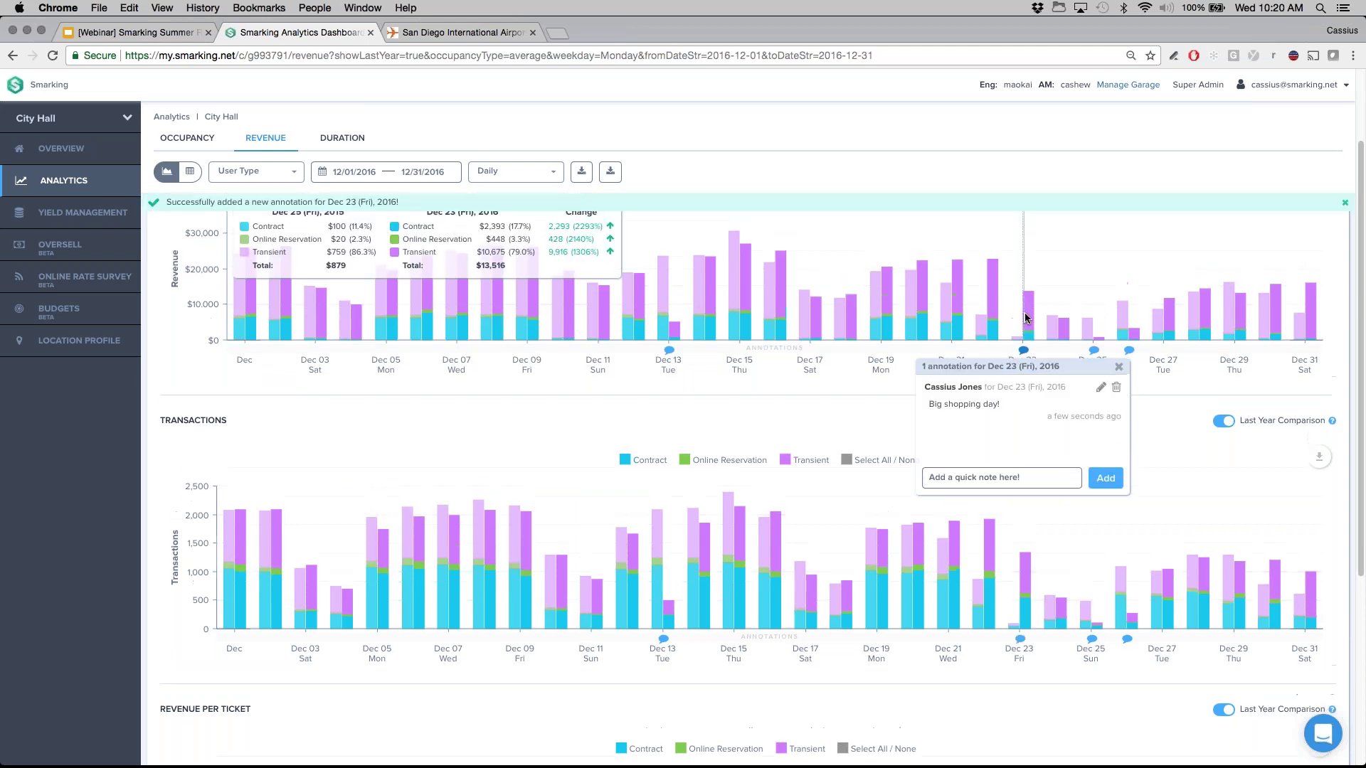
pyautogui.click(1122, 369)
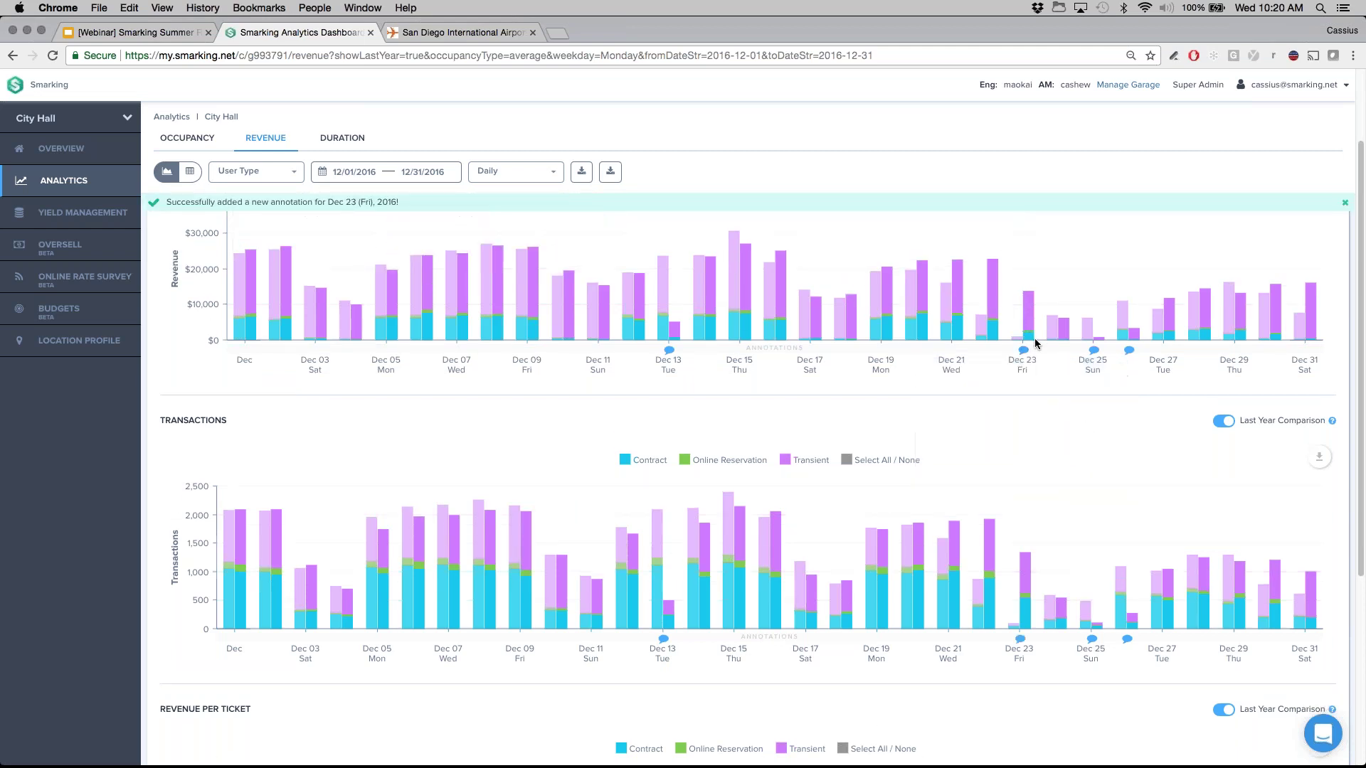
# Examine the December transactions and revenue per ticket charts with their annotation markers, returning to the revenue chart.
pyautogui.scroll(-1, 1027, 336)
pyautogui.scroll(-1, 1026, 335)
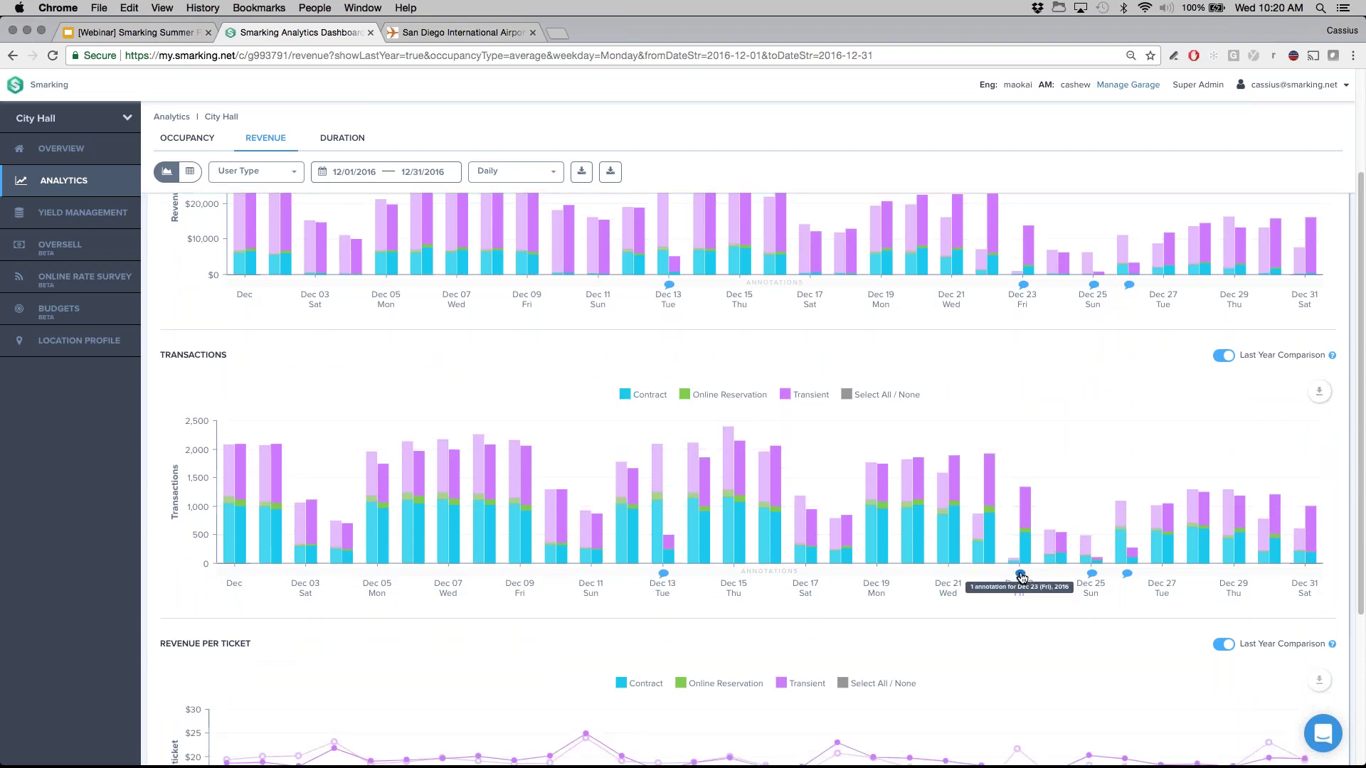
pyautogui.scroll(-5, 1021, 578)
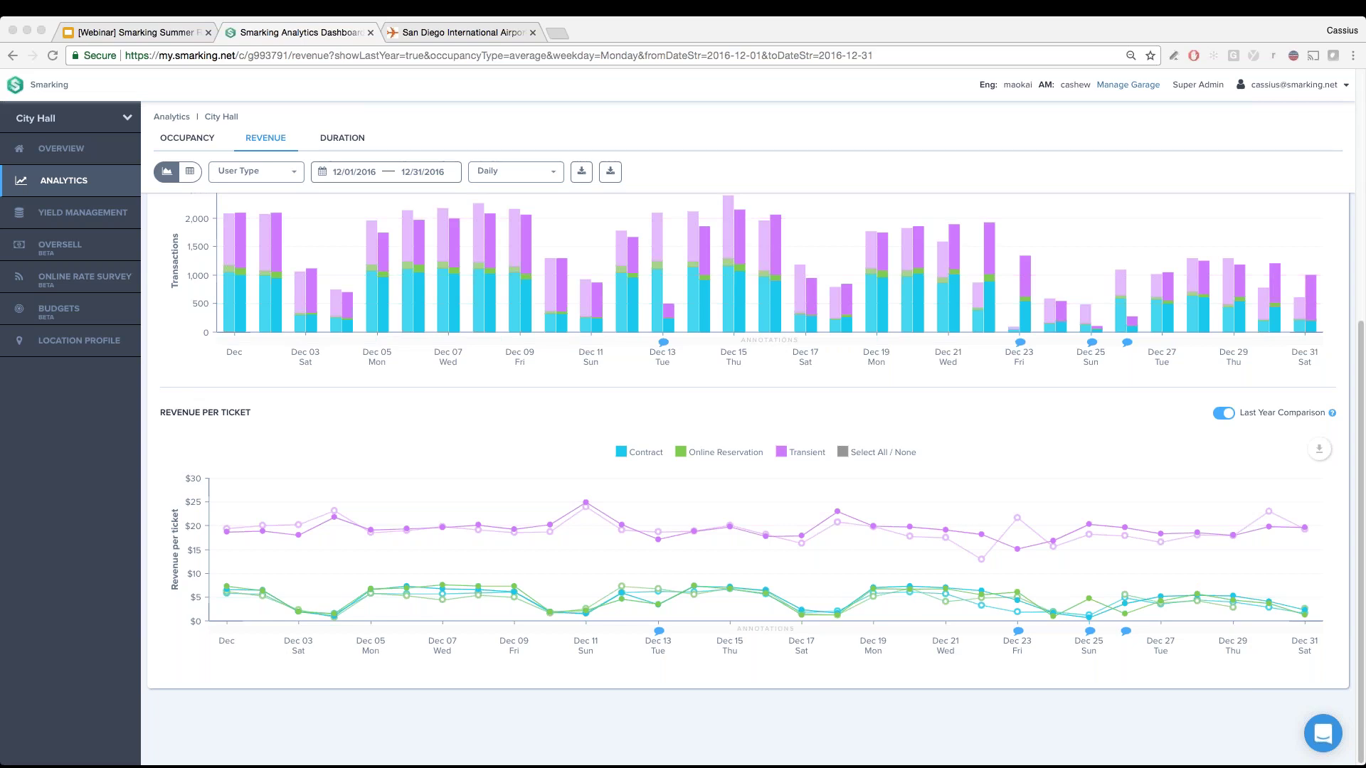
pyautogui.scroll(3, 1098, 384)
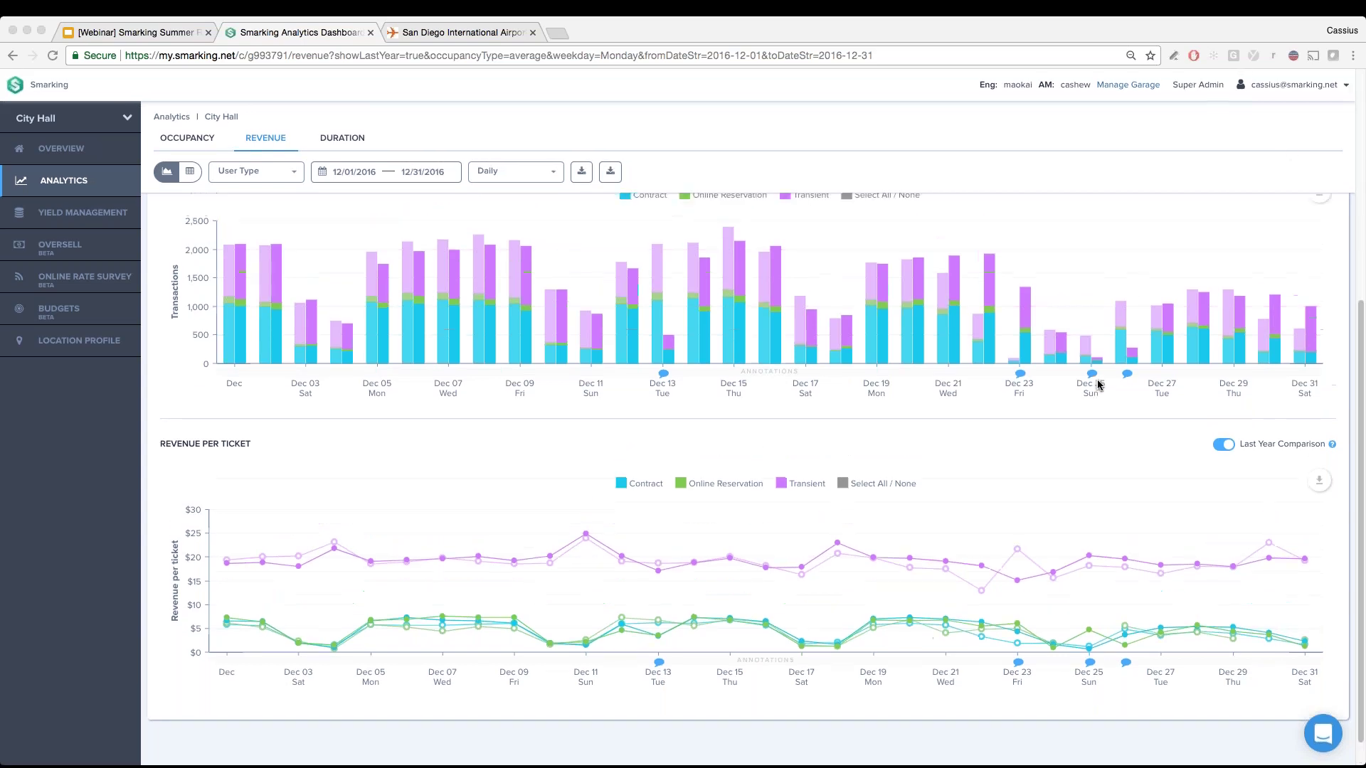
pyautogui.click(1319, 310)
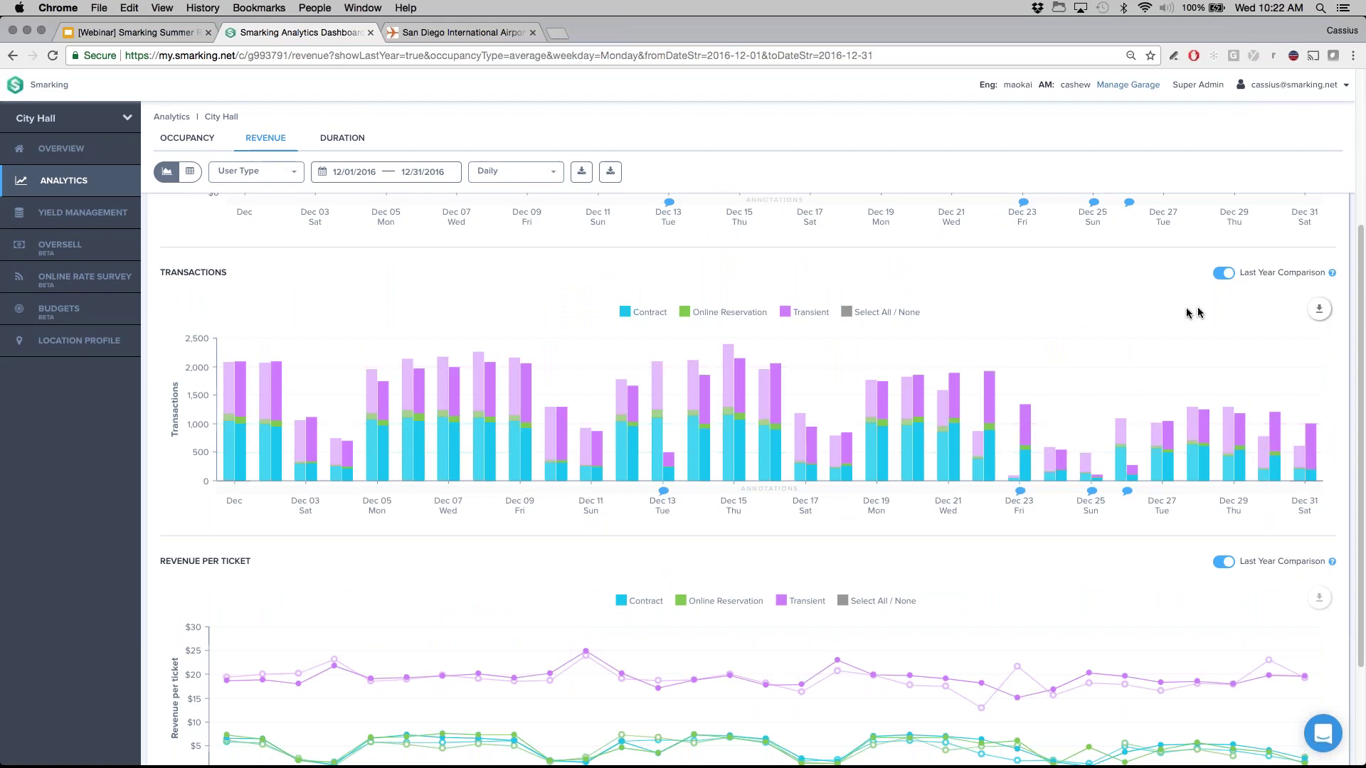
pyautogui.scroll(-1, 1068, 298)
pyautogui.scroll(4, 1067, 297)
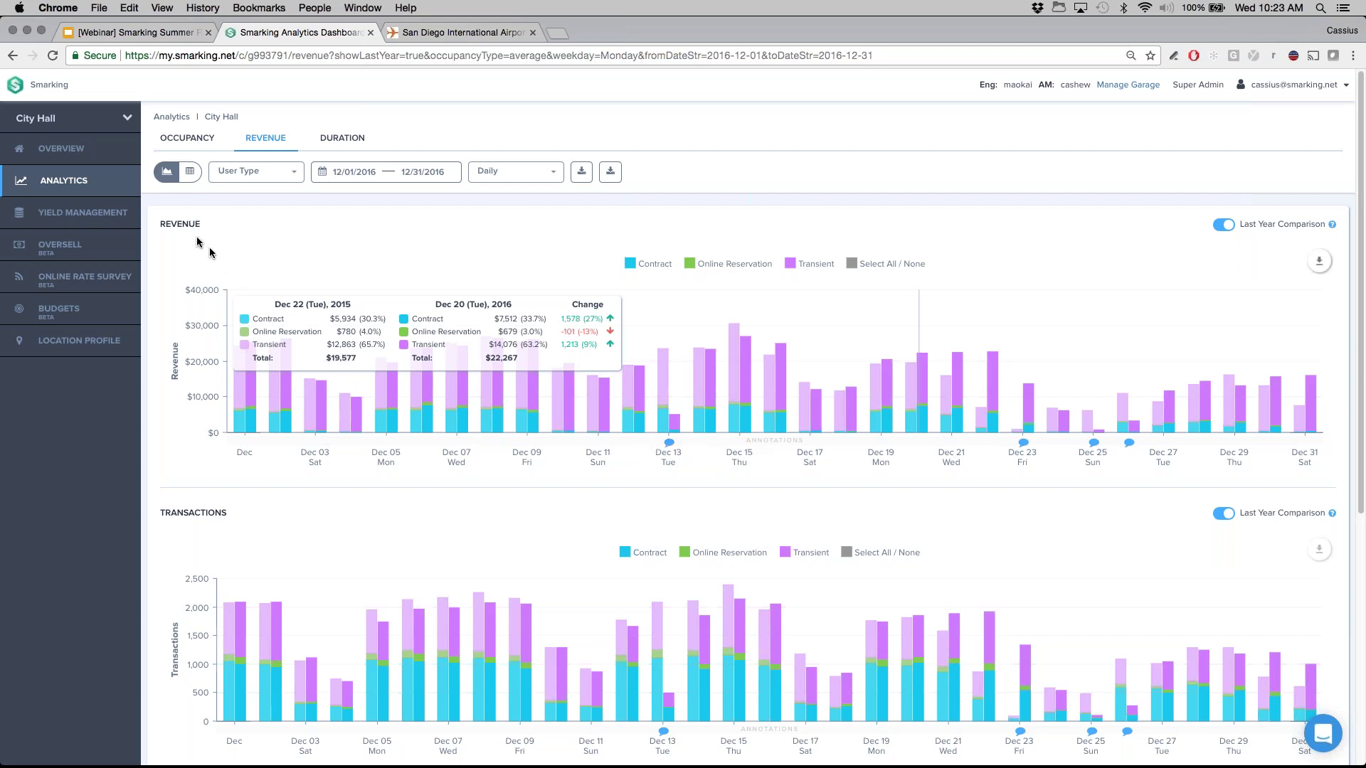
pyautogui.doubleClick(179, 227)
# Open City Hall's budget tracking page and reload it.
pyautogui.click(93, 317)
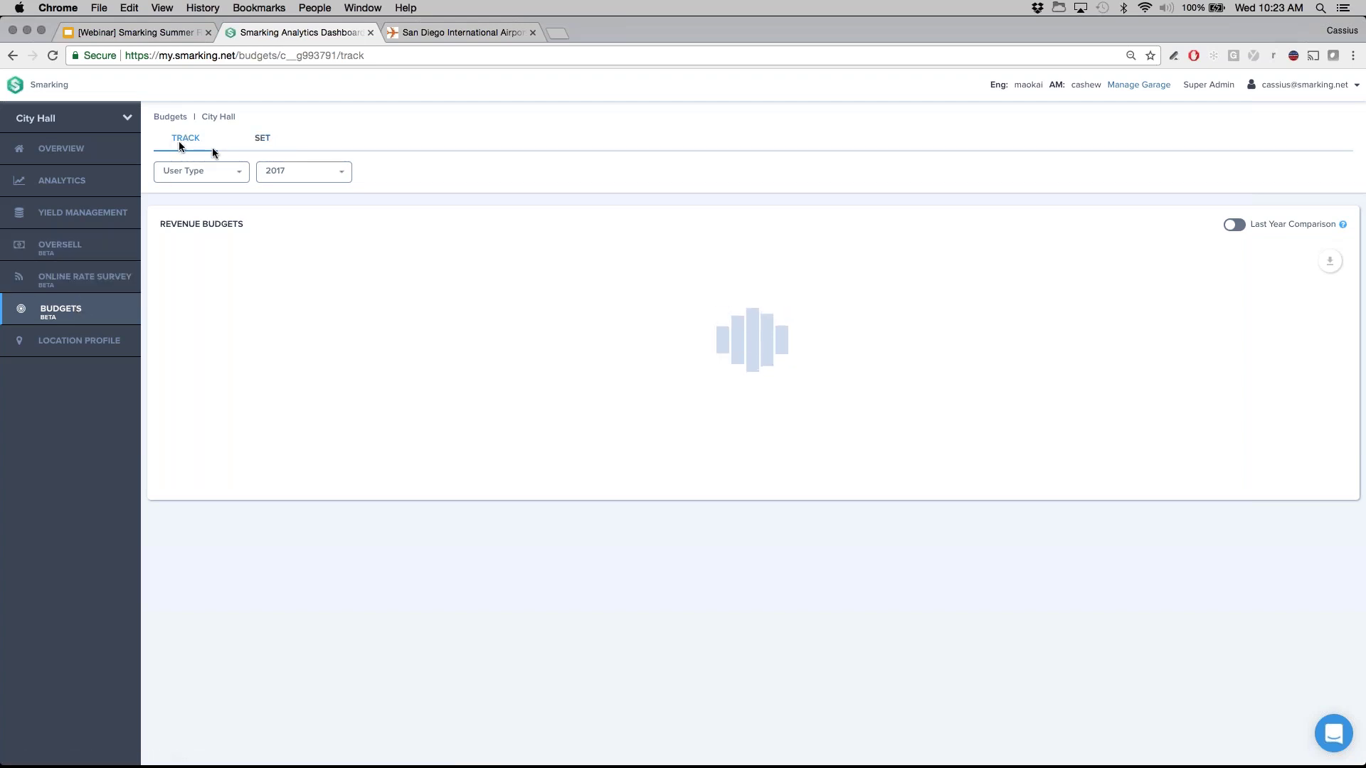
pyautogui.click(406, 55)
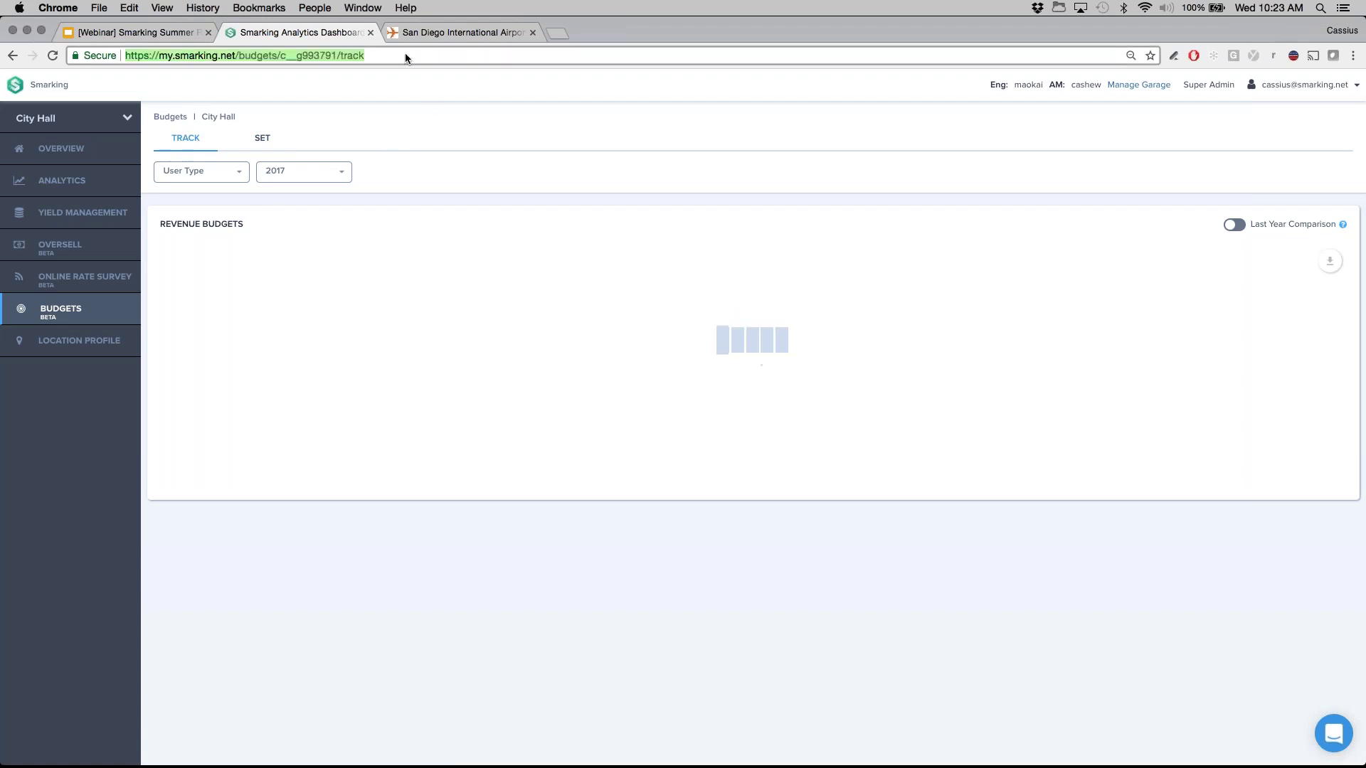
pyautogui.press('Return')
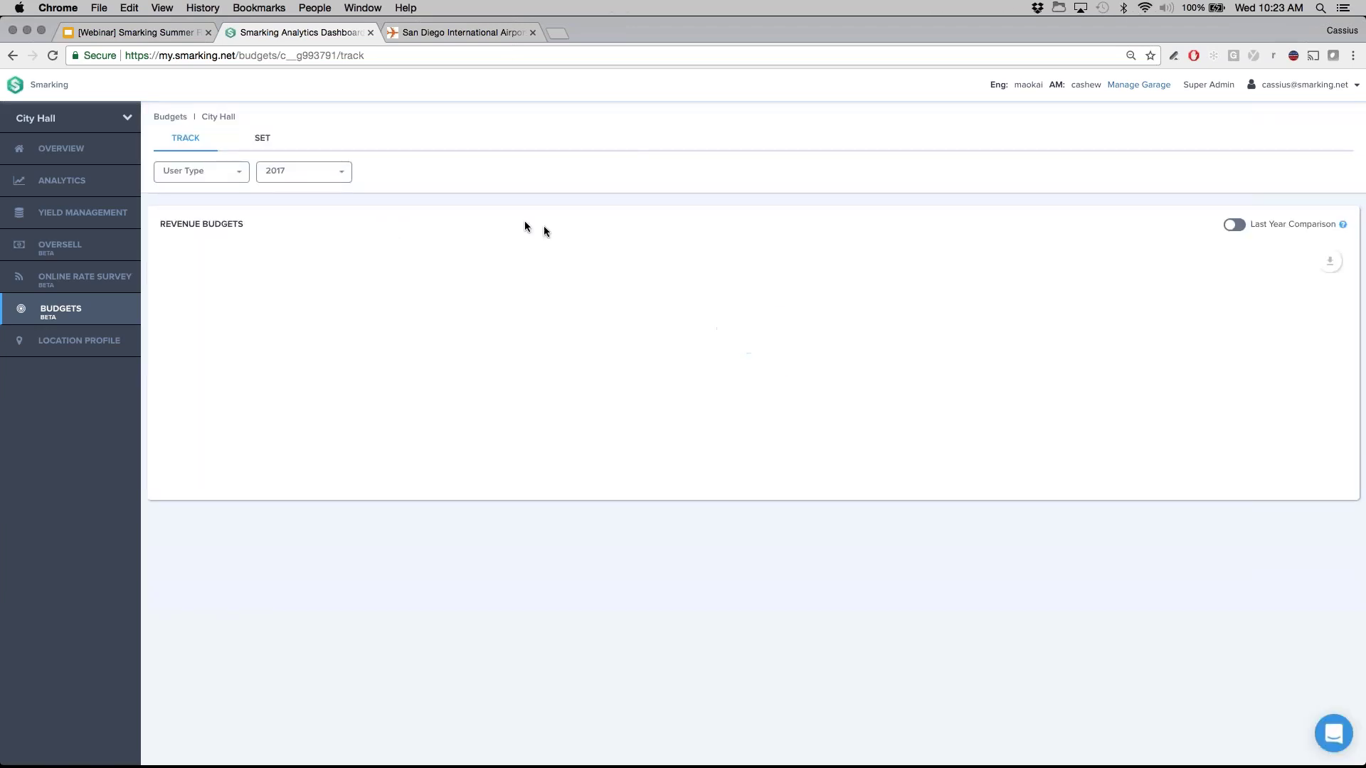
# Compare April 2017 revenue with its budget in the revenue budgets chart, read the April annotation and close it.
pyautogui.moveTo(265, 429)
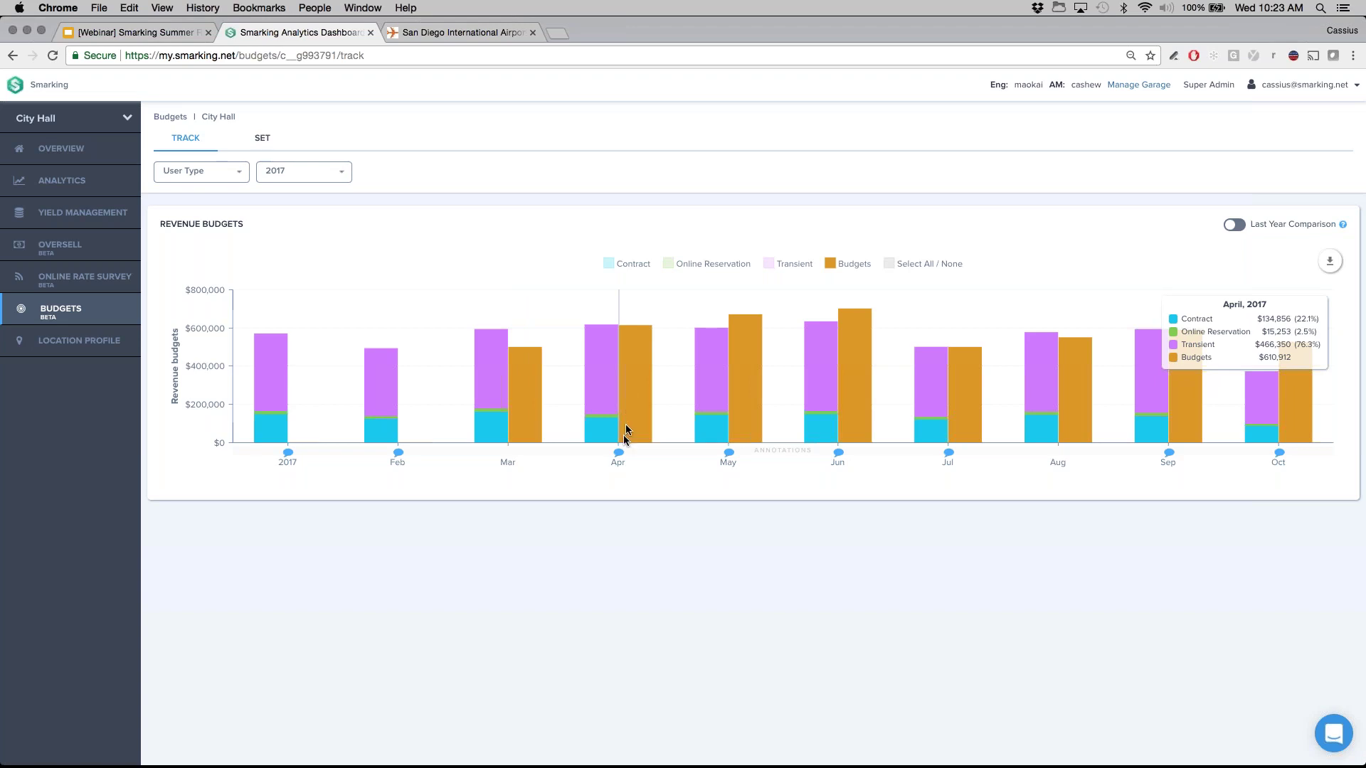
pyautogui.click(619, 453)
pyautogui.tripleClick(598, 510)
pyautogui.click(598, 510)
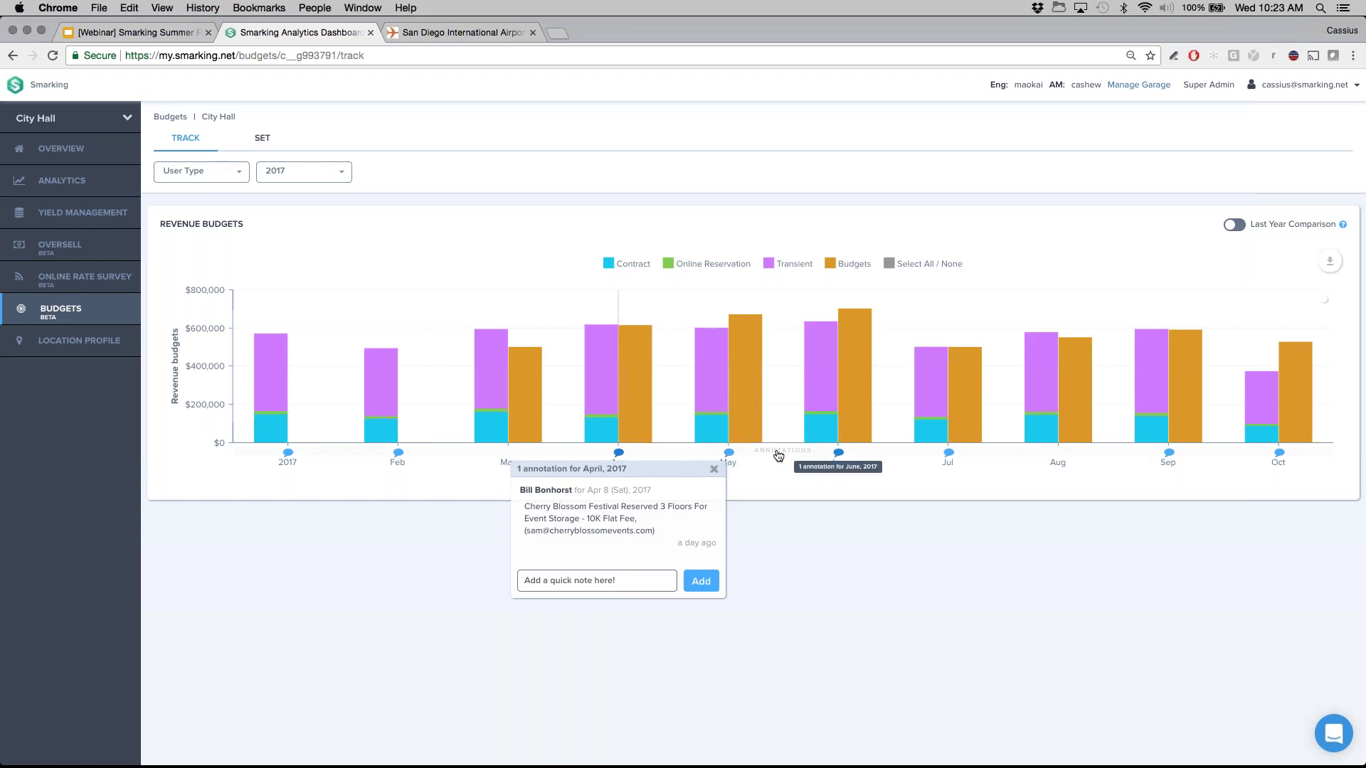
pyautogui.moveTo(629, 411)
pyautogui.click(482, 266)
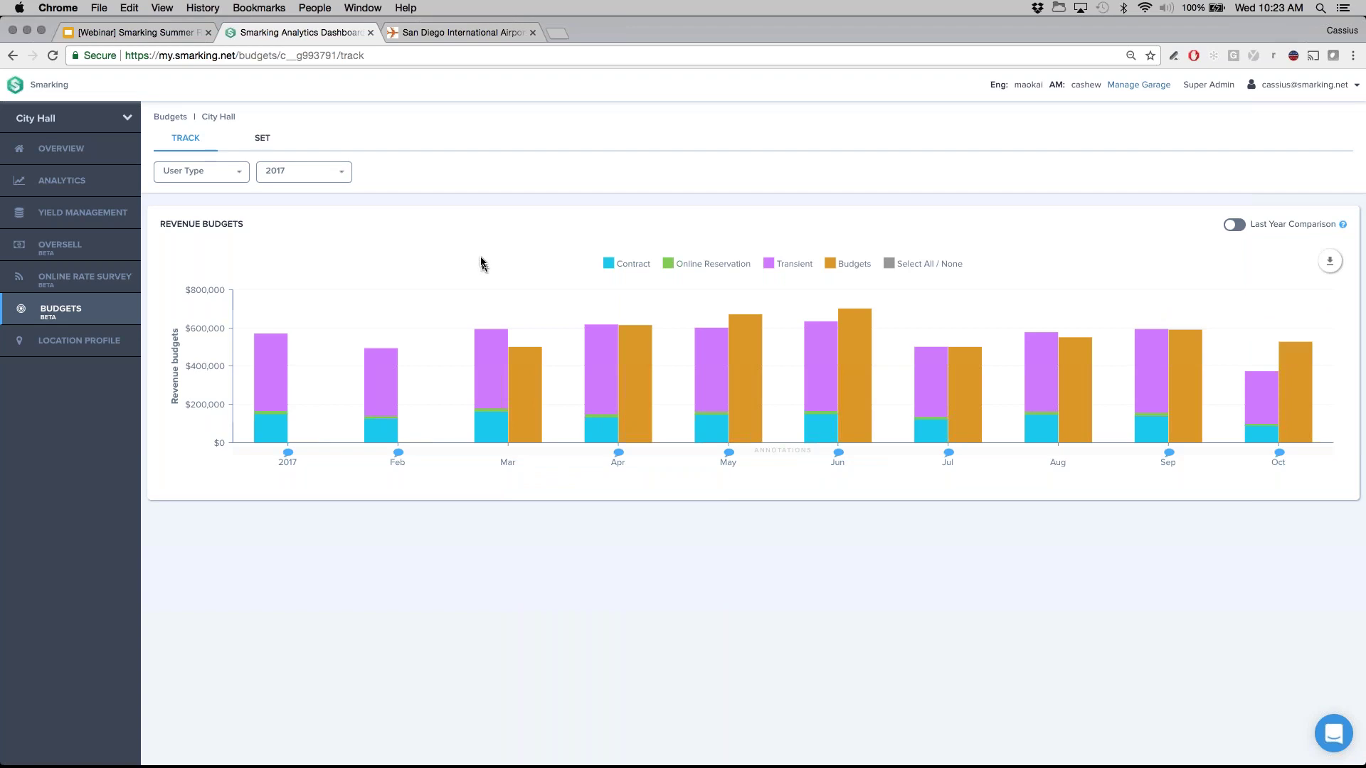
# Set City Hall's March 2018 revenue budget to $610k in the budget-setting table.
pyautogui.click(258, 139)
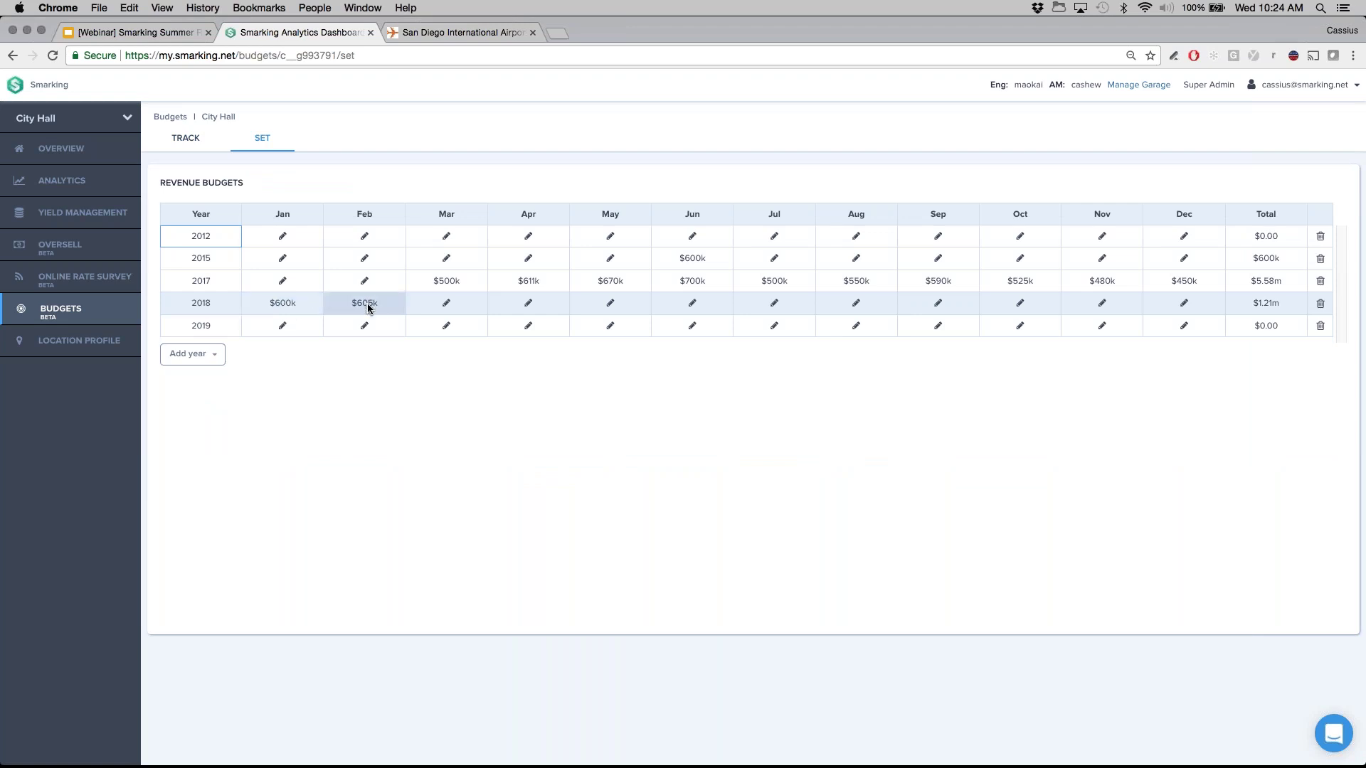
pyautogui.click(449, 305)
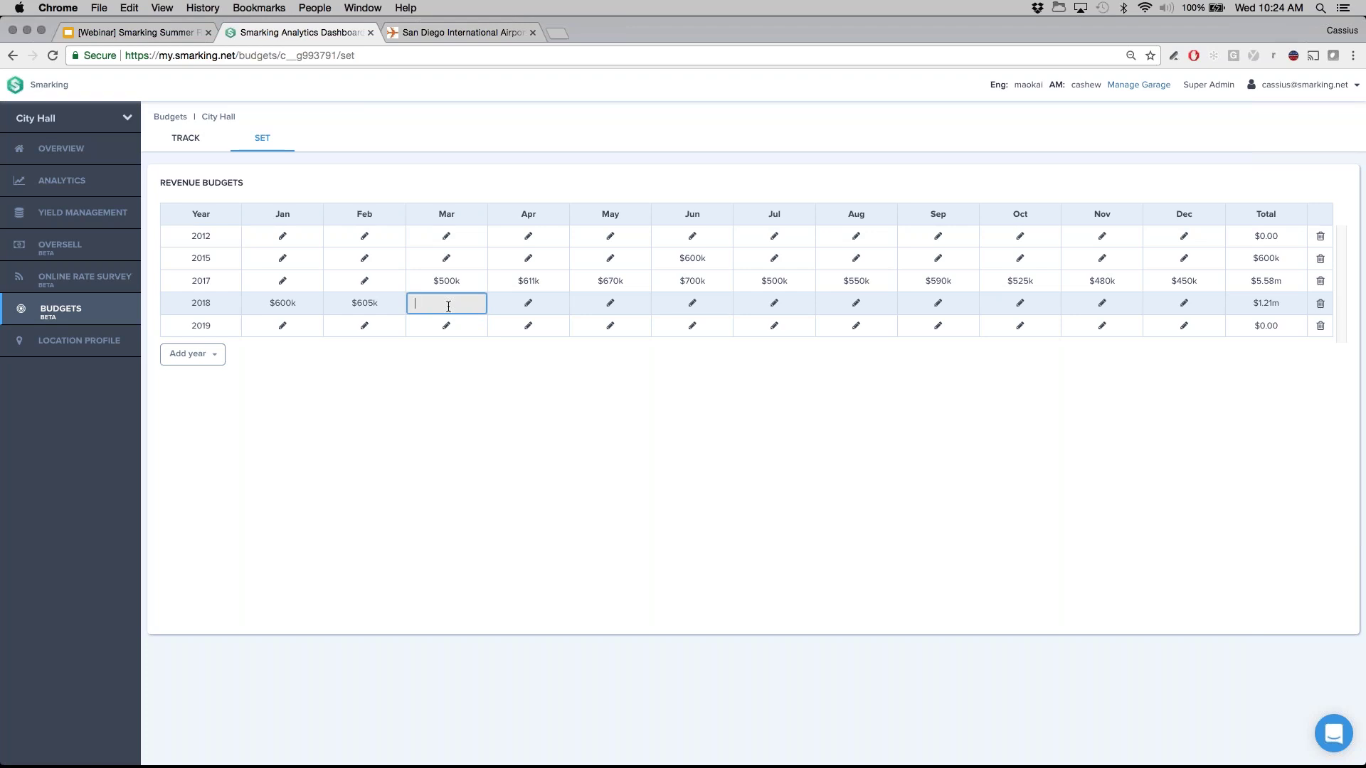
pyautogui.write('6100000')
pyautogui.click(416, 373)
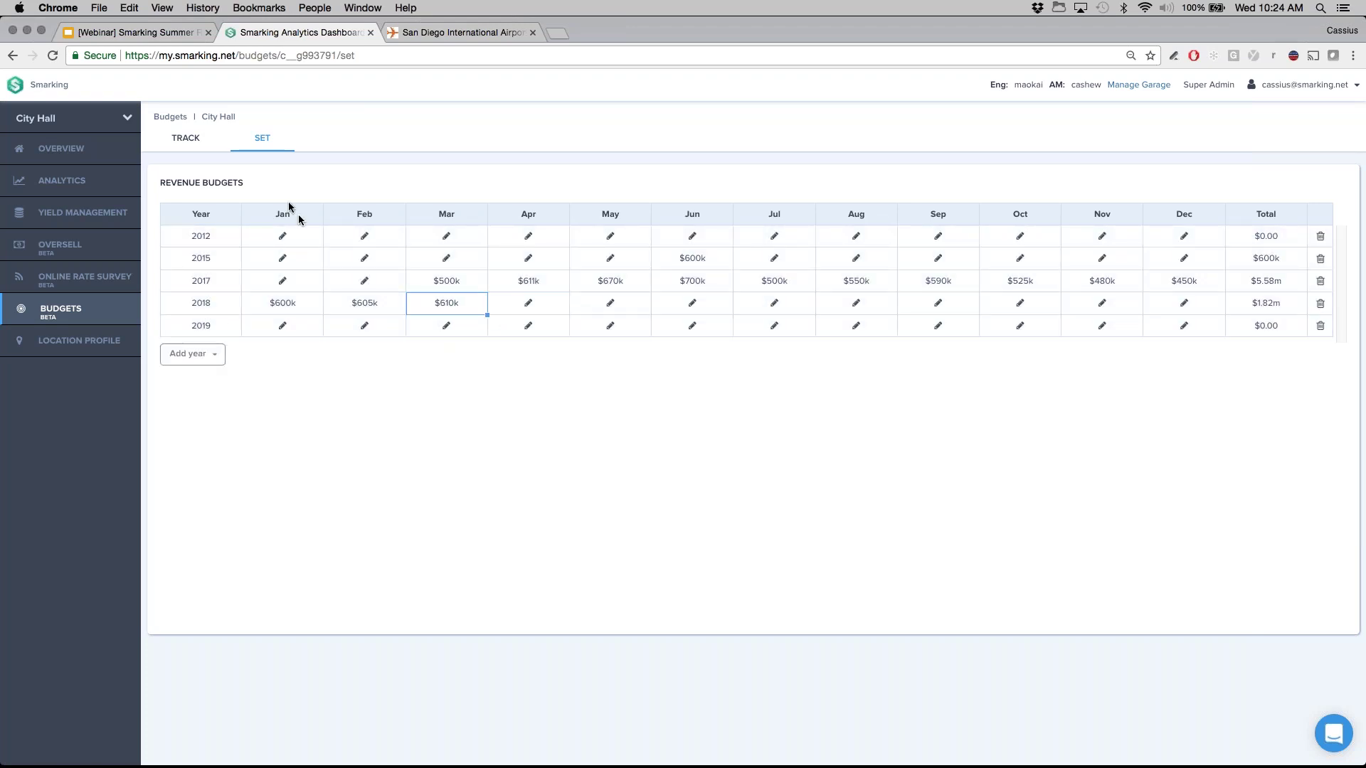
# Return to City Hall's budget tracking chart, check which years can be selected and dismiss the error banner.
pyautogui.click(191, 140)
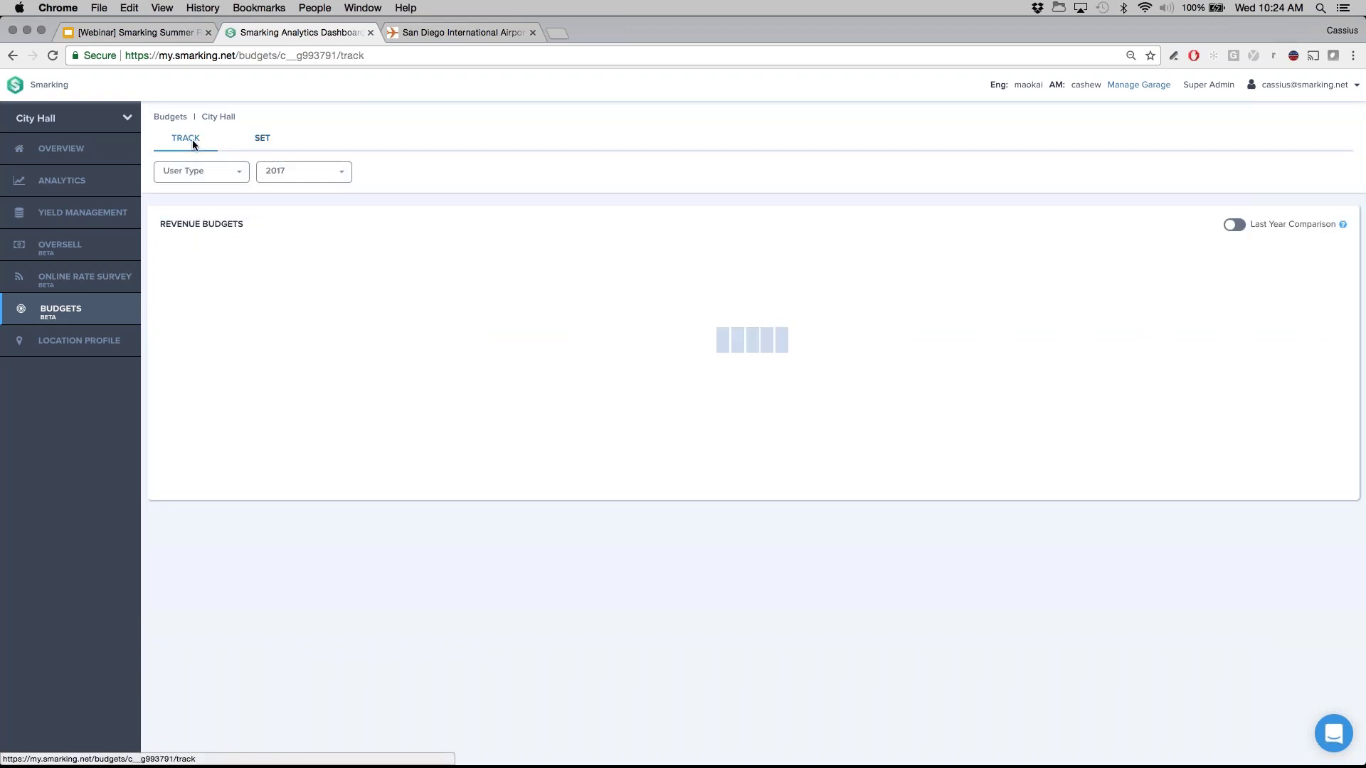
pyautogui.click(332, 175)
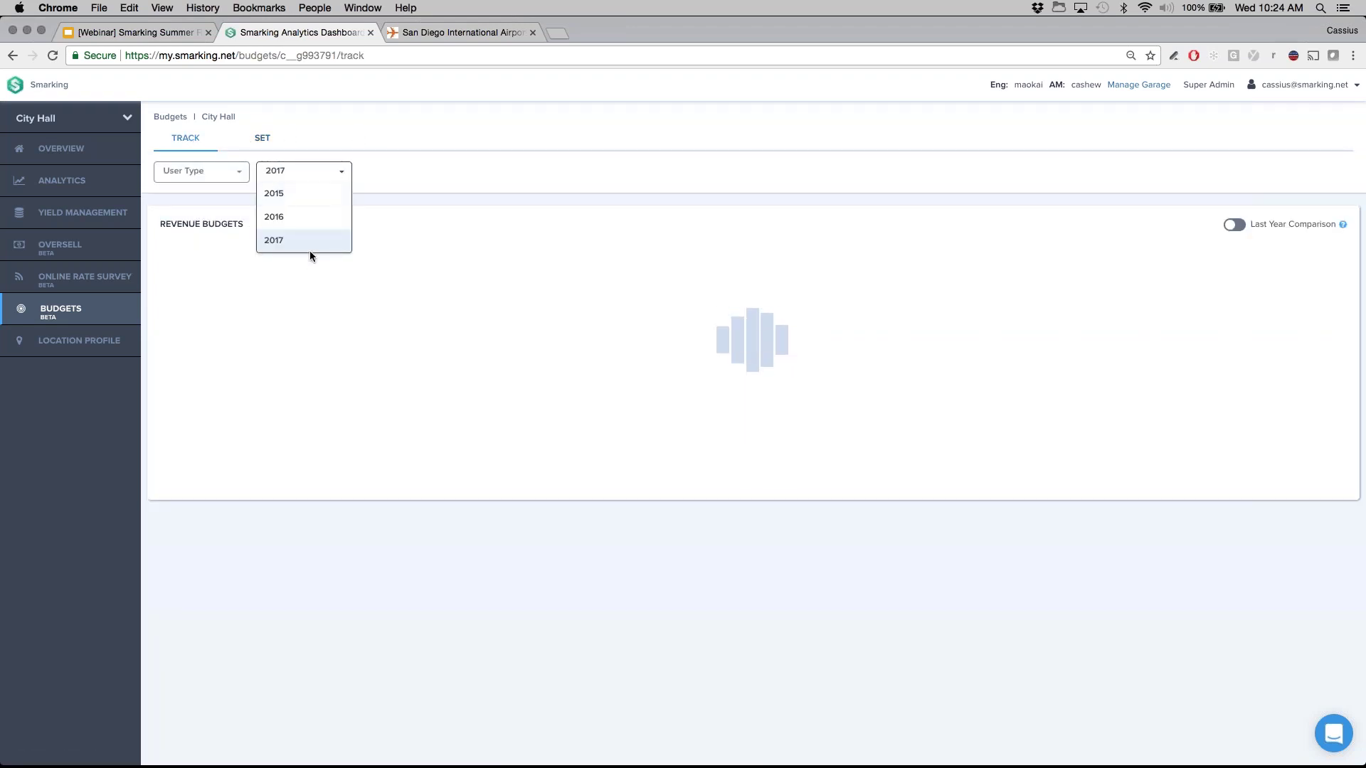
pyautogui.click(424, 187)
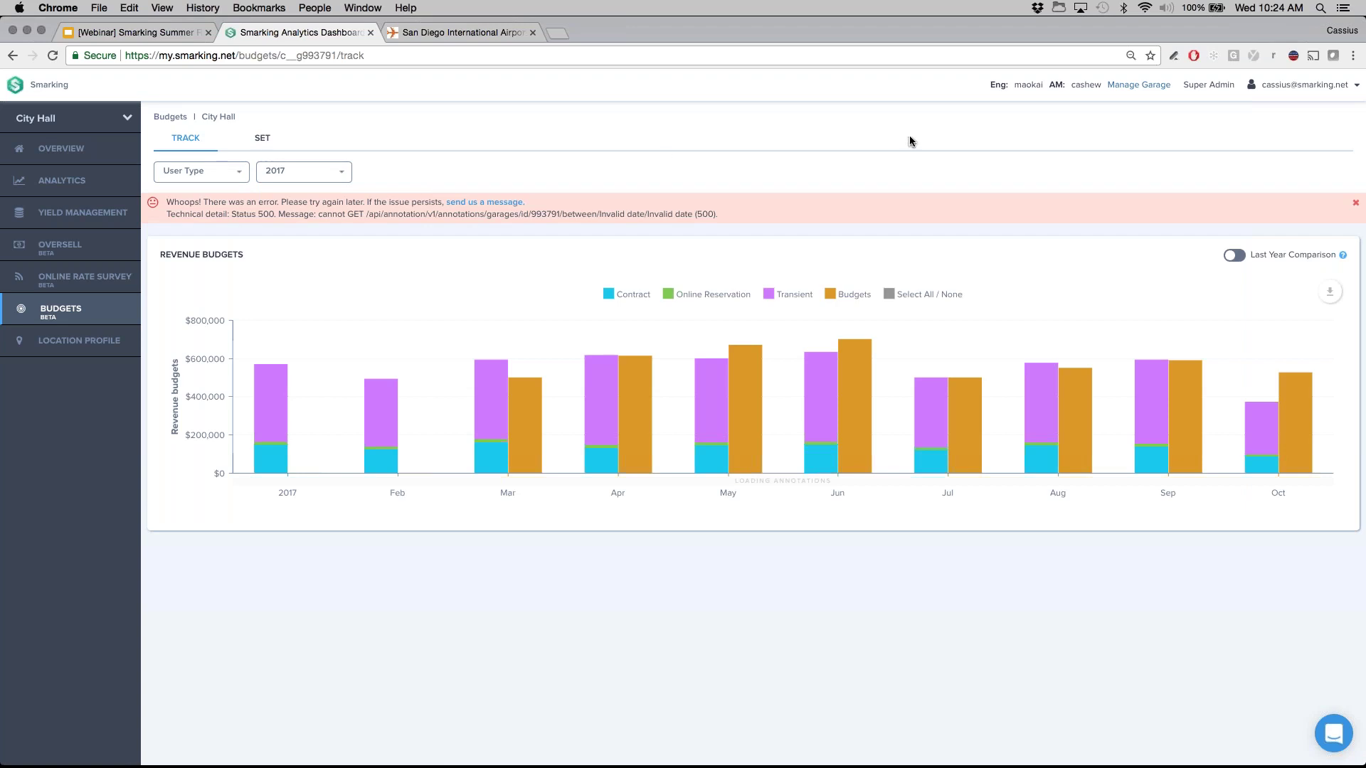
pyautogui.click(1356, 205)
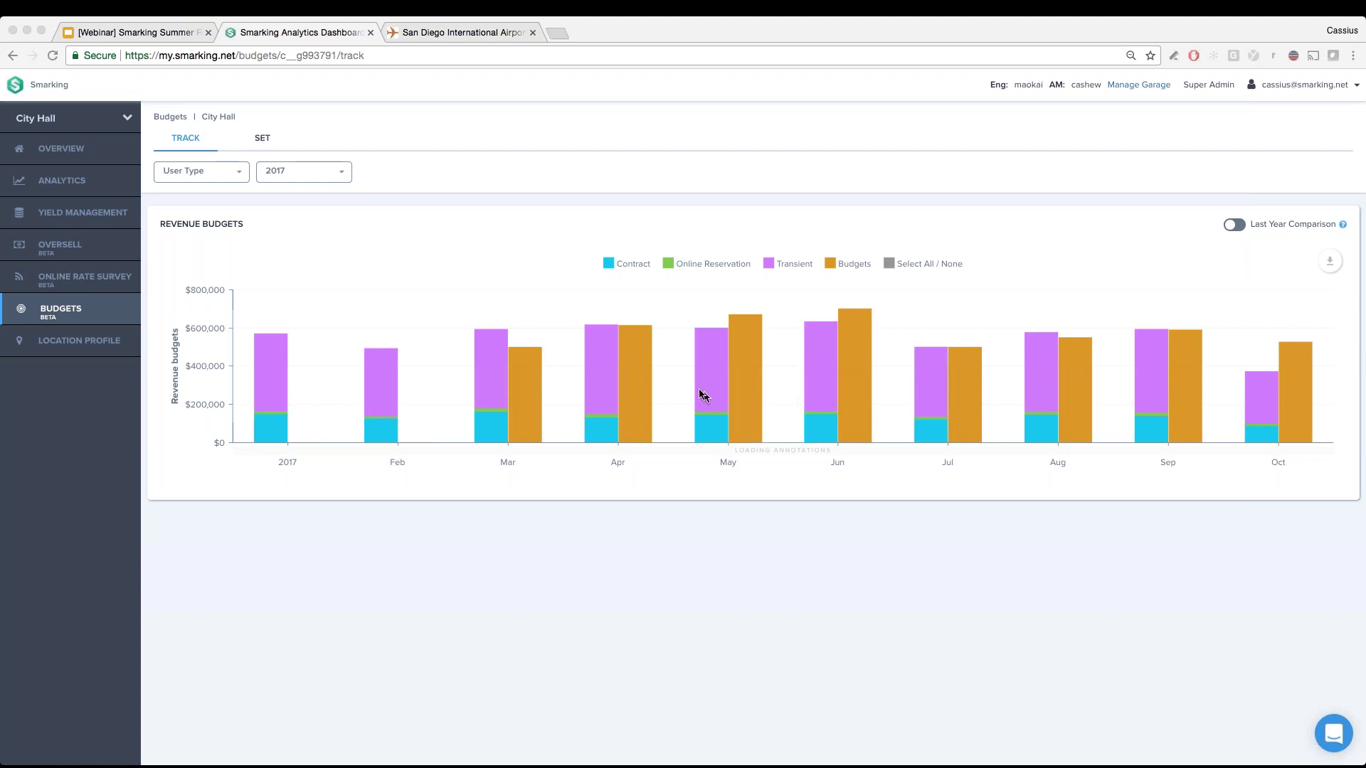
# Check the March 2017 budget figures and break the revenue budgets chart down by Rate.
pyautogui.moveTo(604, 353)
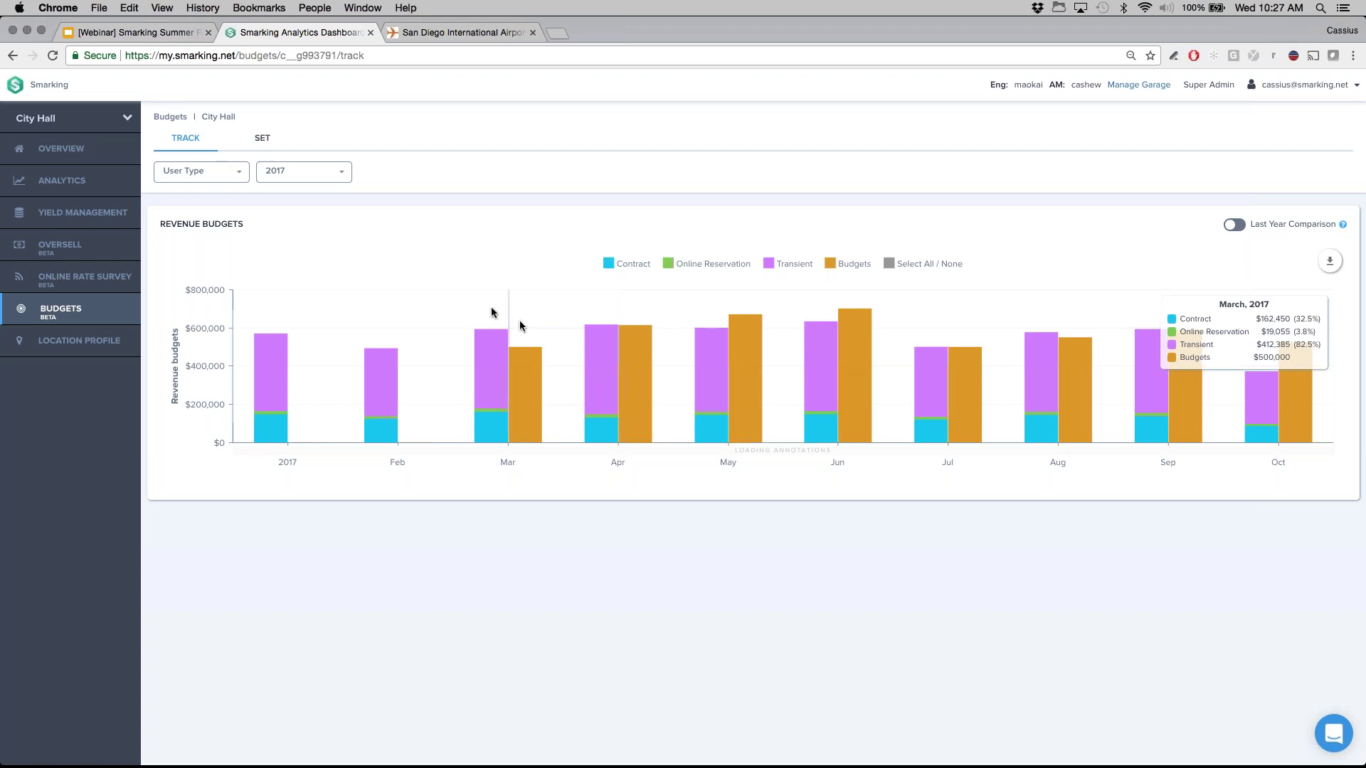
pyautogui.click(213, 178)
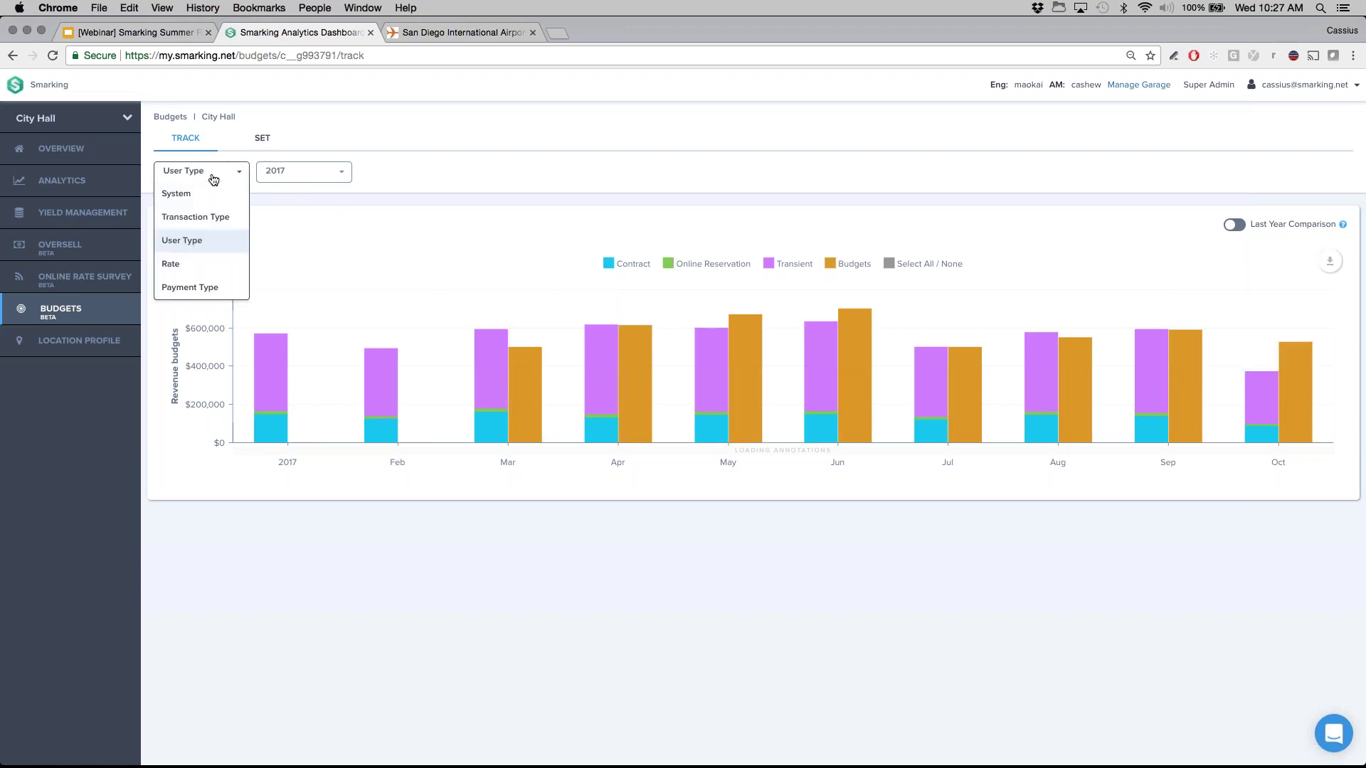
pyautogui.click(202, 269)
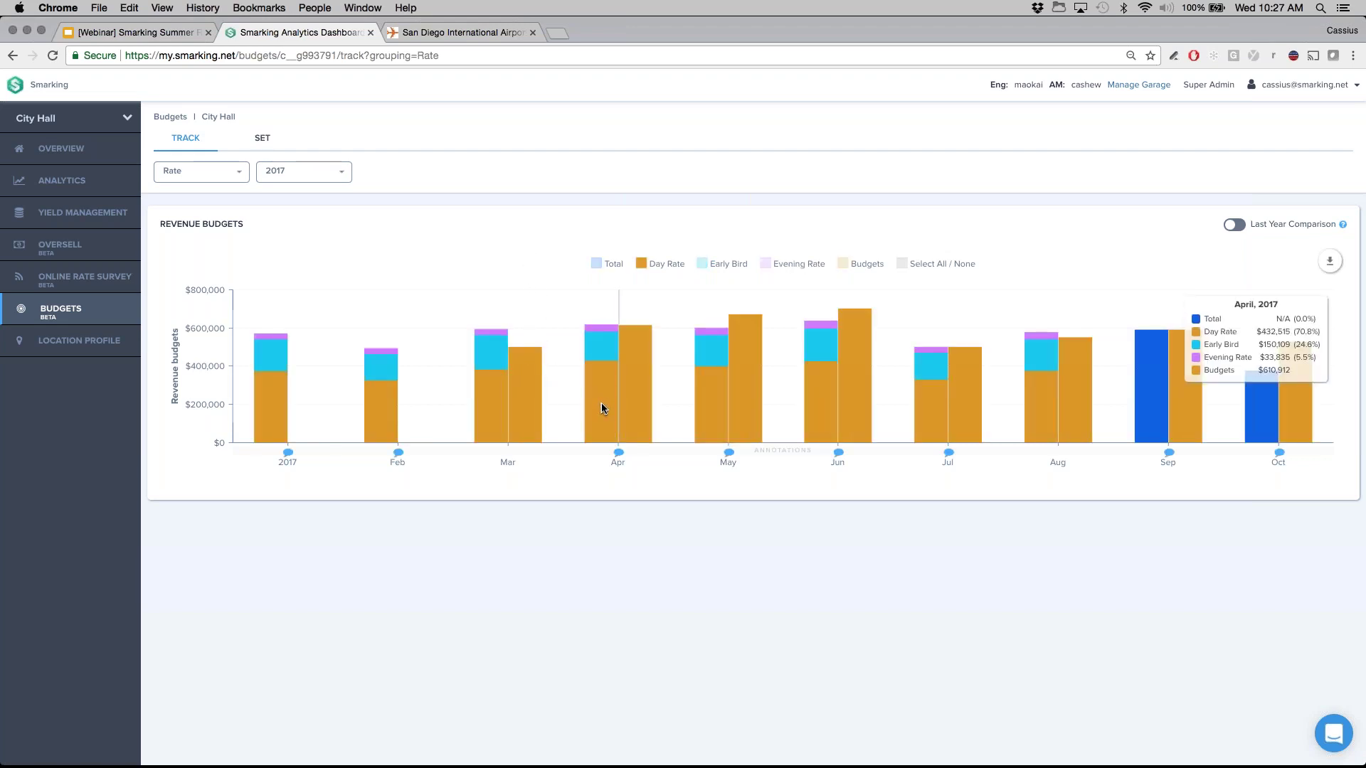
# Review the available breakdowns and years, and compare September 2017 revenue with its budget.
pyautogui.click(235, 178)
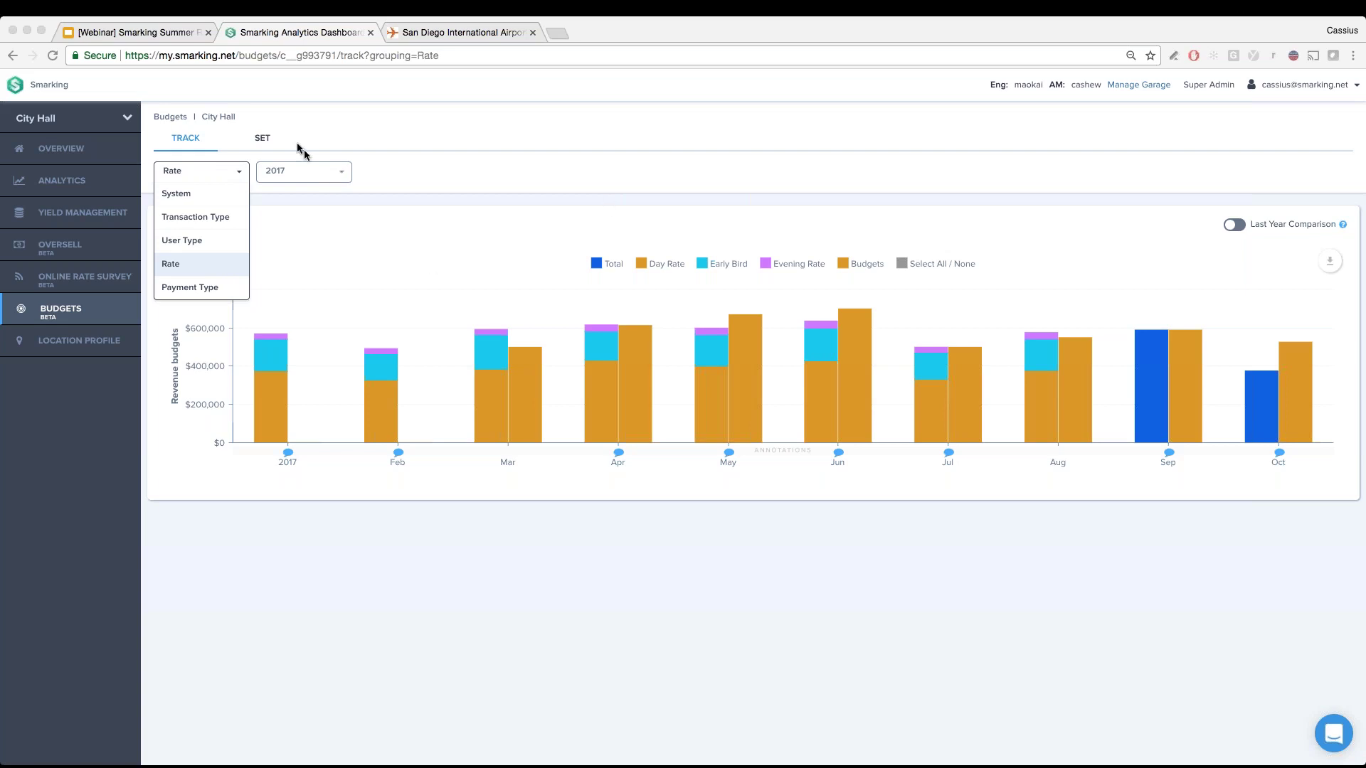
pyautogui.click(303, 173)
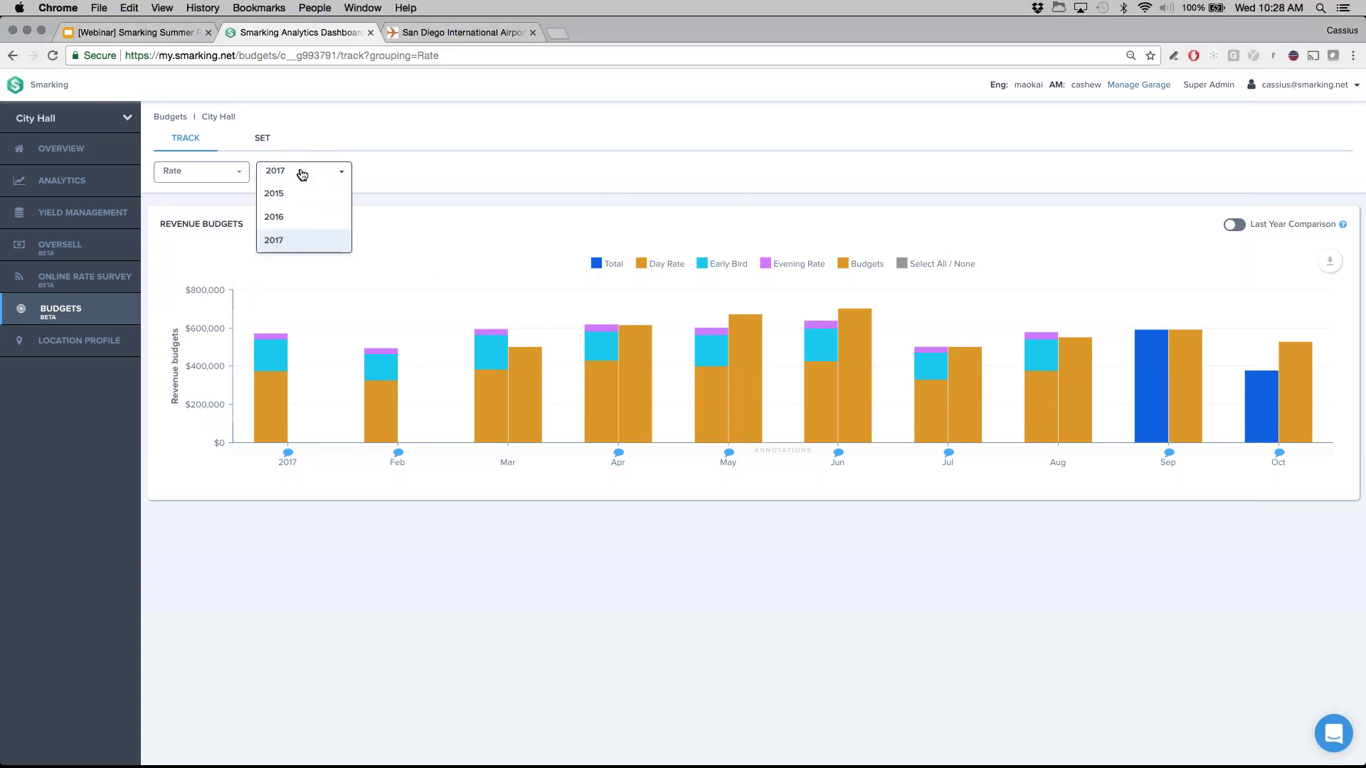
pyautogui.click(303, 173)
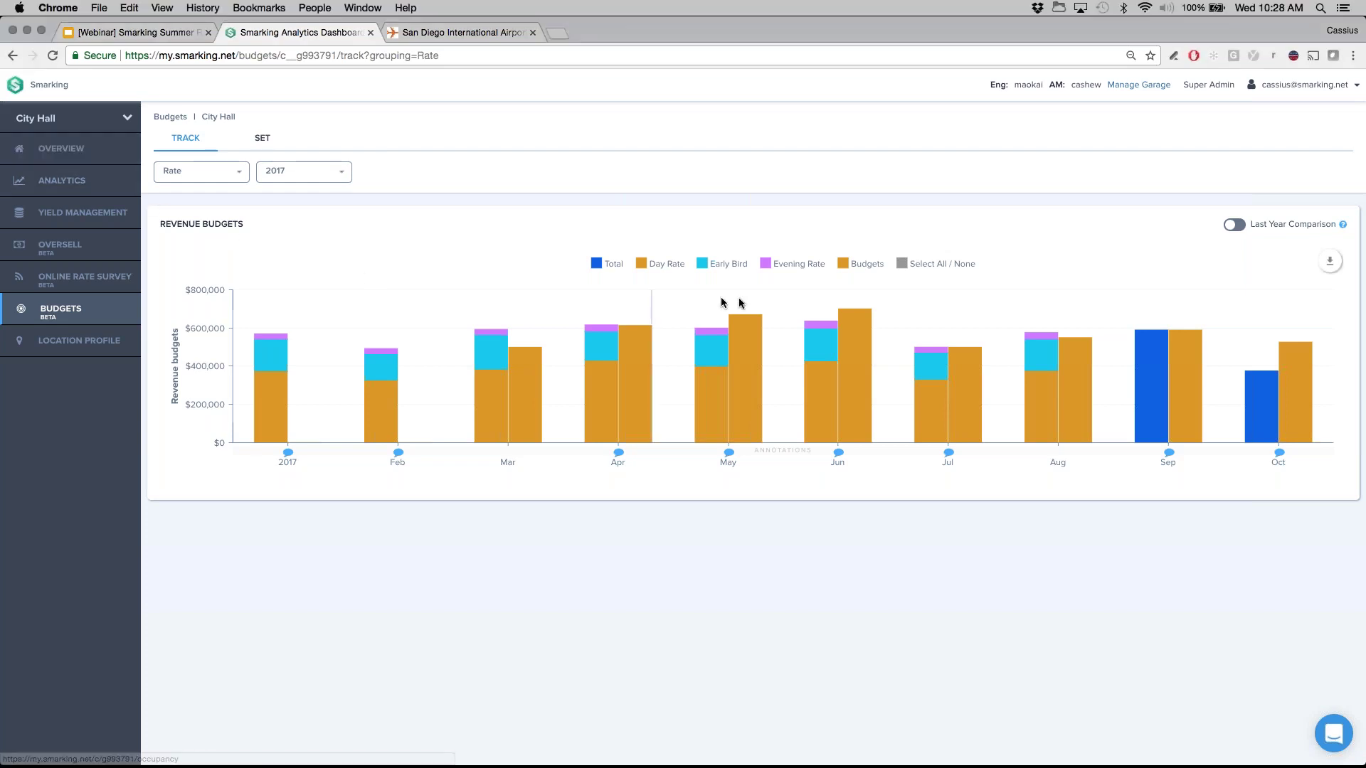
pyautogui.moveTo(1181, 343)
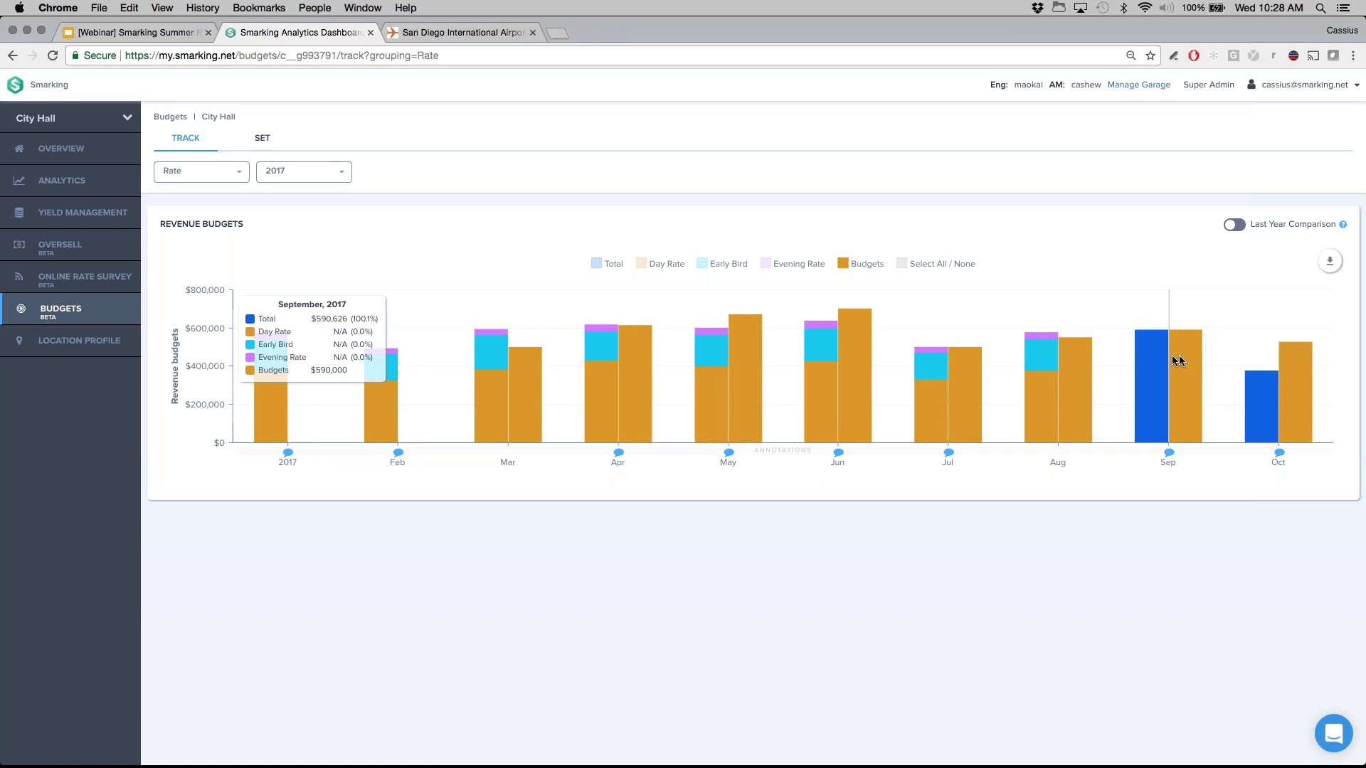
# Open City Hall's overview and examine the September 2017 revenue benchmarks against the budget and last year.
pyautogui.click(96, 153)
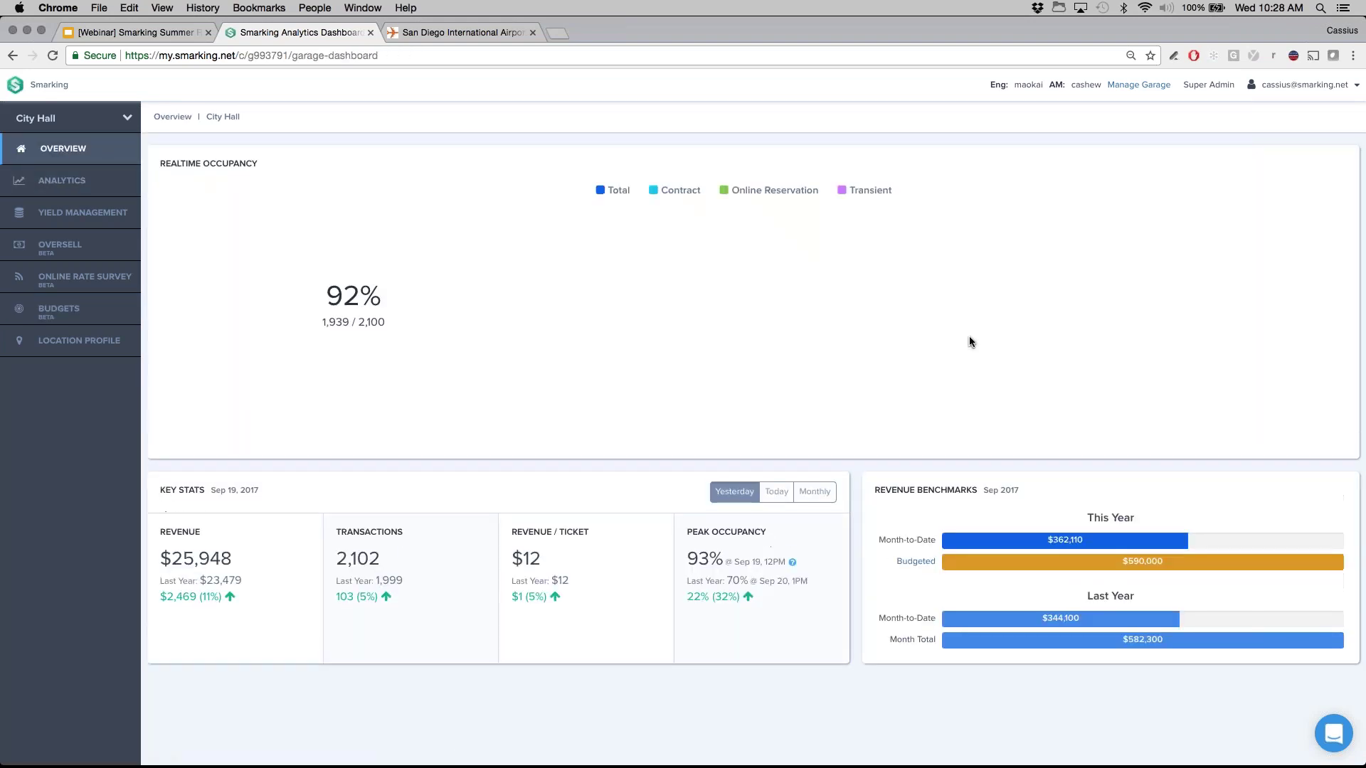
pyautogui.doubleClick(1127, 565)
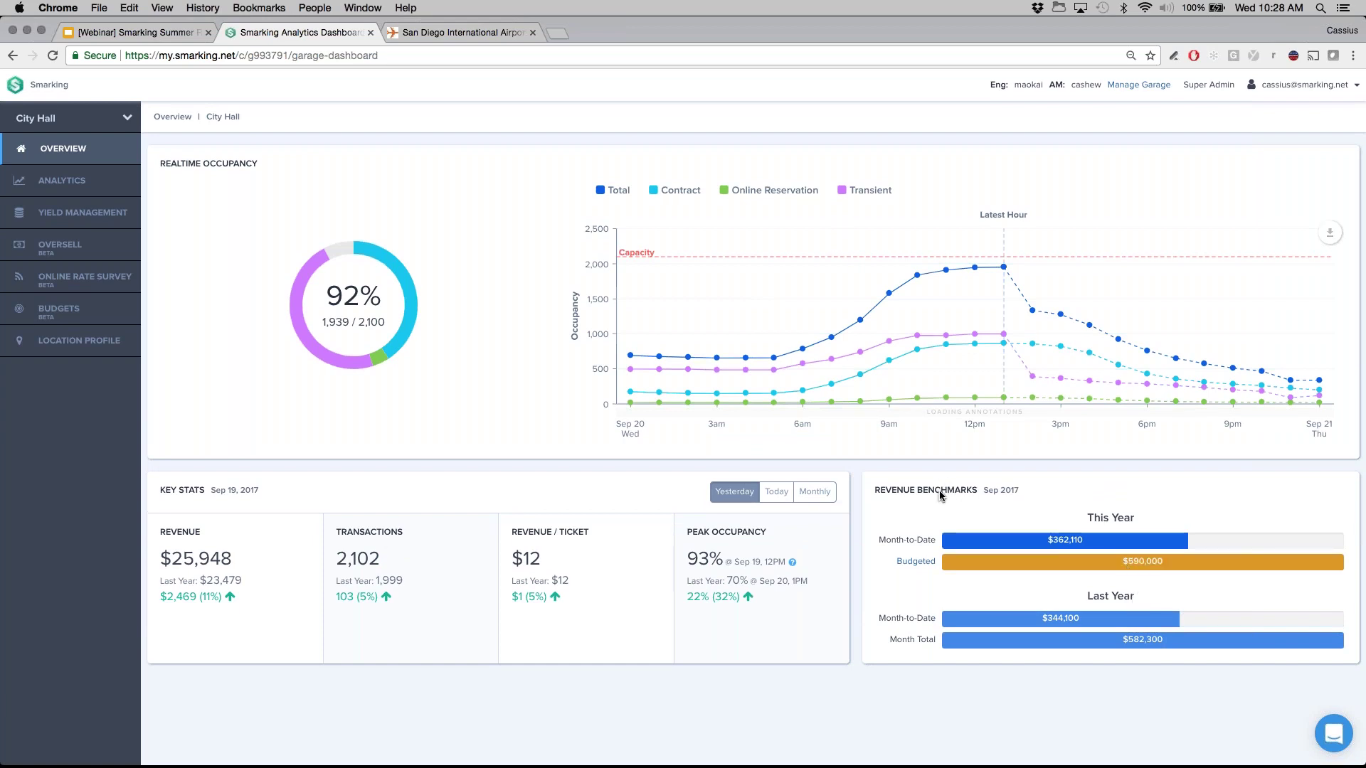
pyautogui.tripleClick(939, 491)
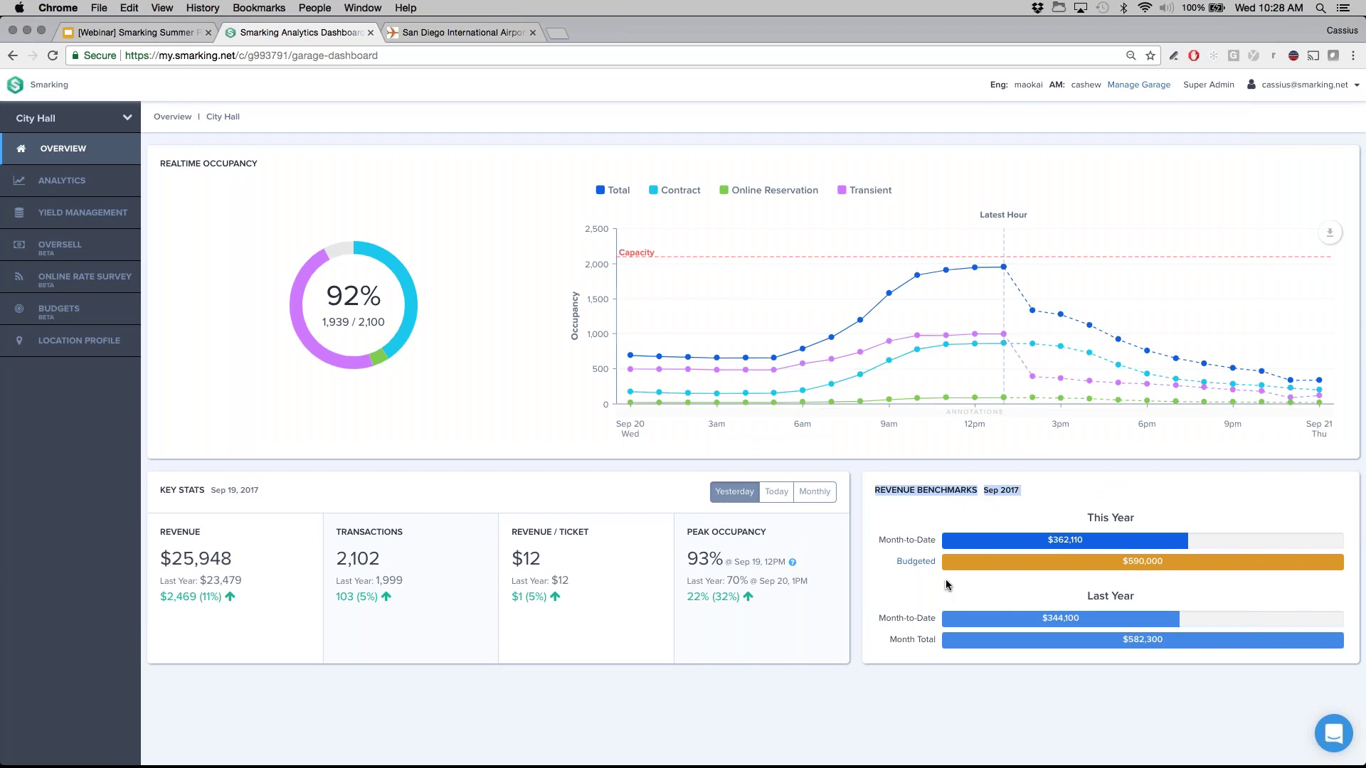
pyautogui.click(982, 601)
pyautogui.moveTo(996, 623)
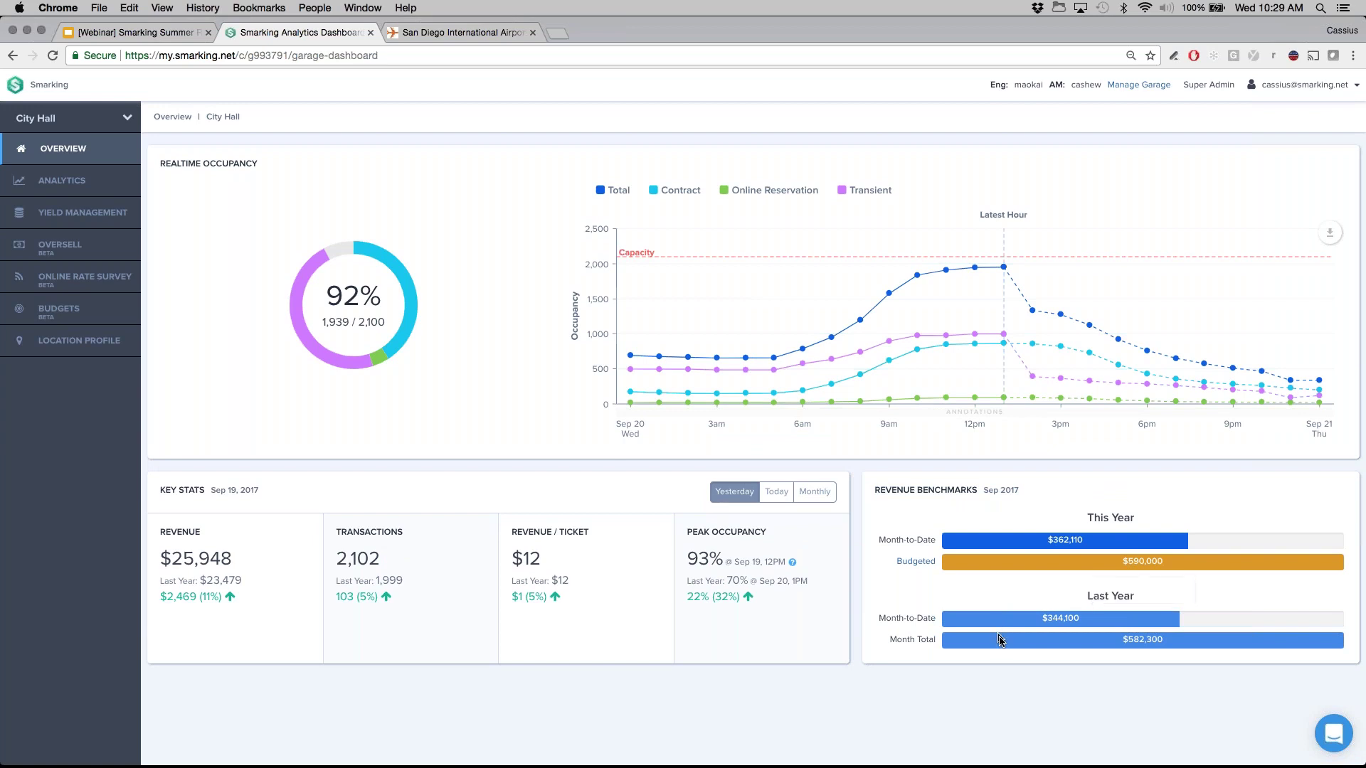
pyautogui.doubleClick(1141, 640)
pyautogui.moveTo(1081, 544)
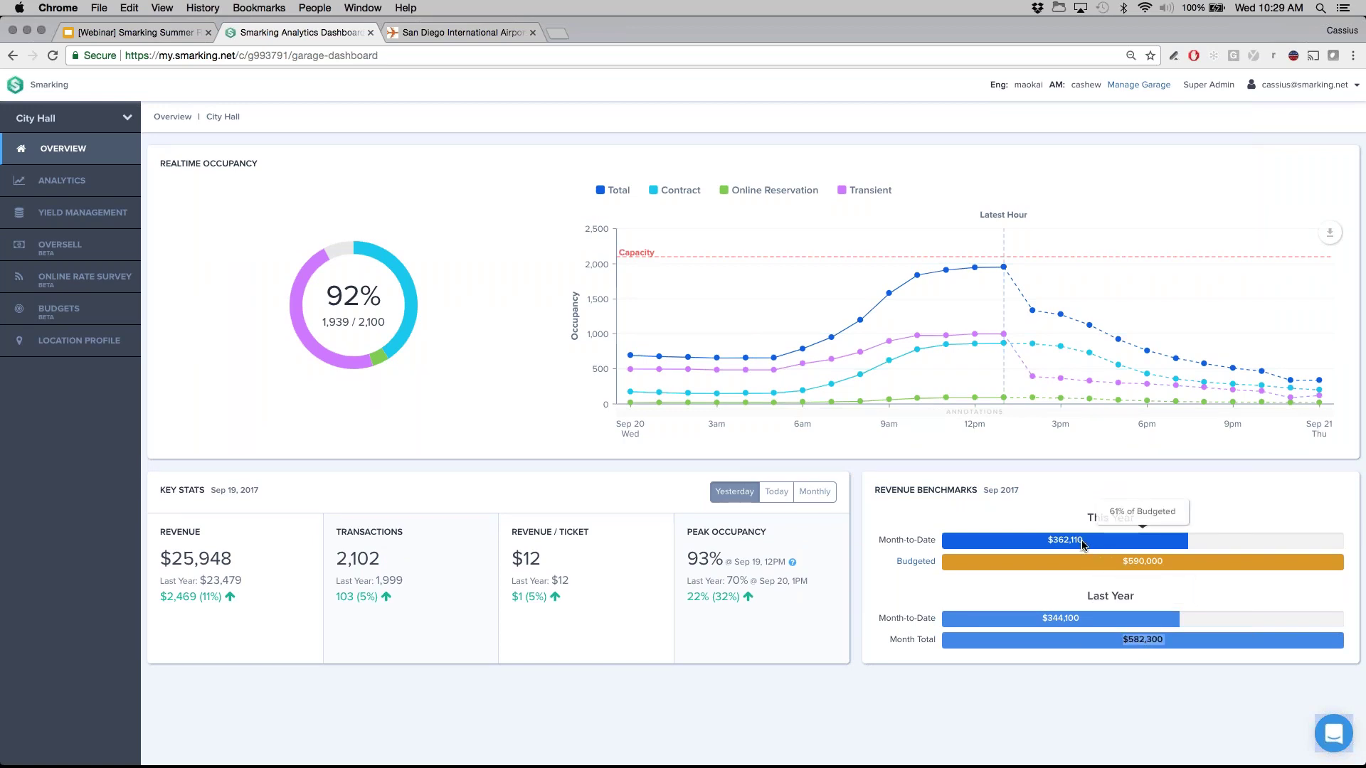
pyautogui.click(1081, 544)
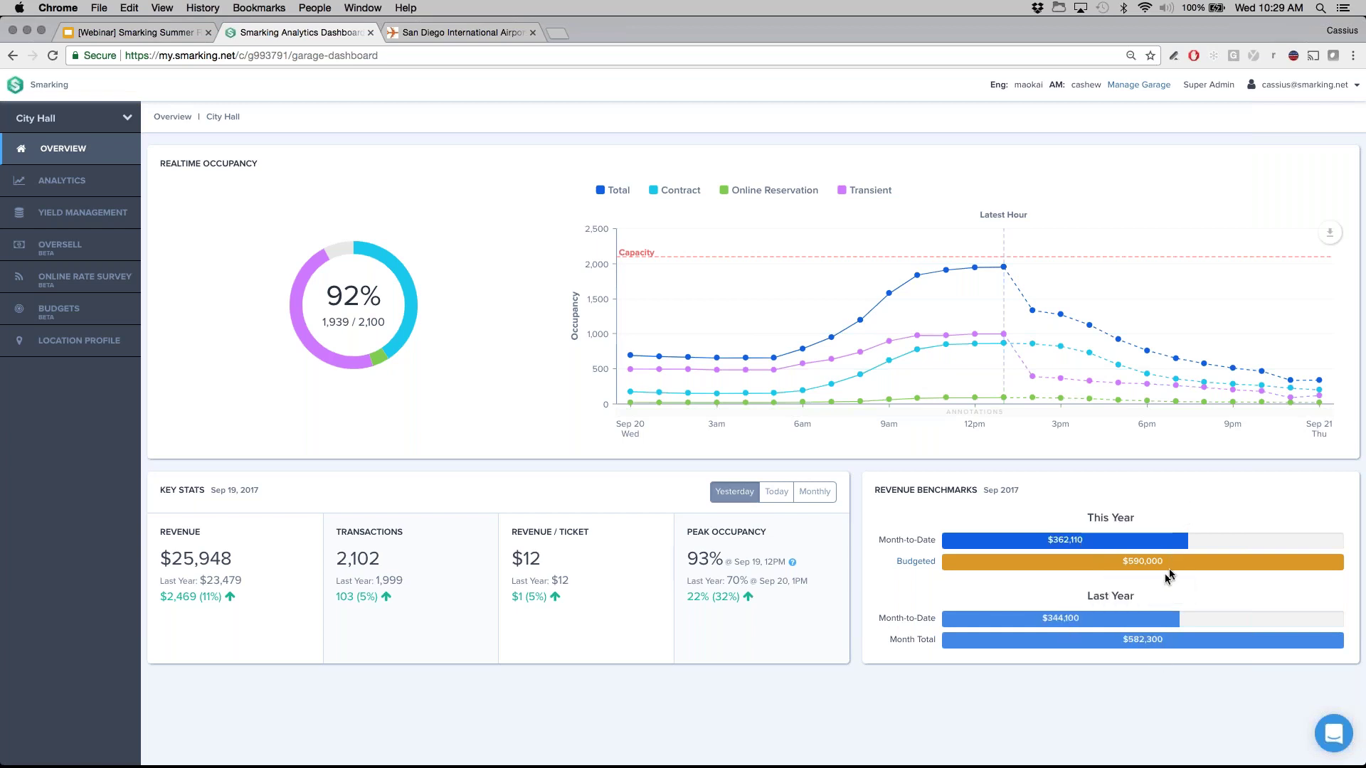
pyautogui.moveTo(1142, 543)
# Search the locations for "wayne" and switch to Wayne Tower.
pyautogui.click(128, 118)
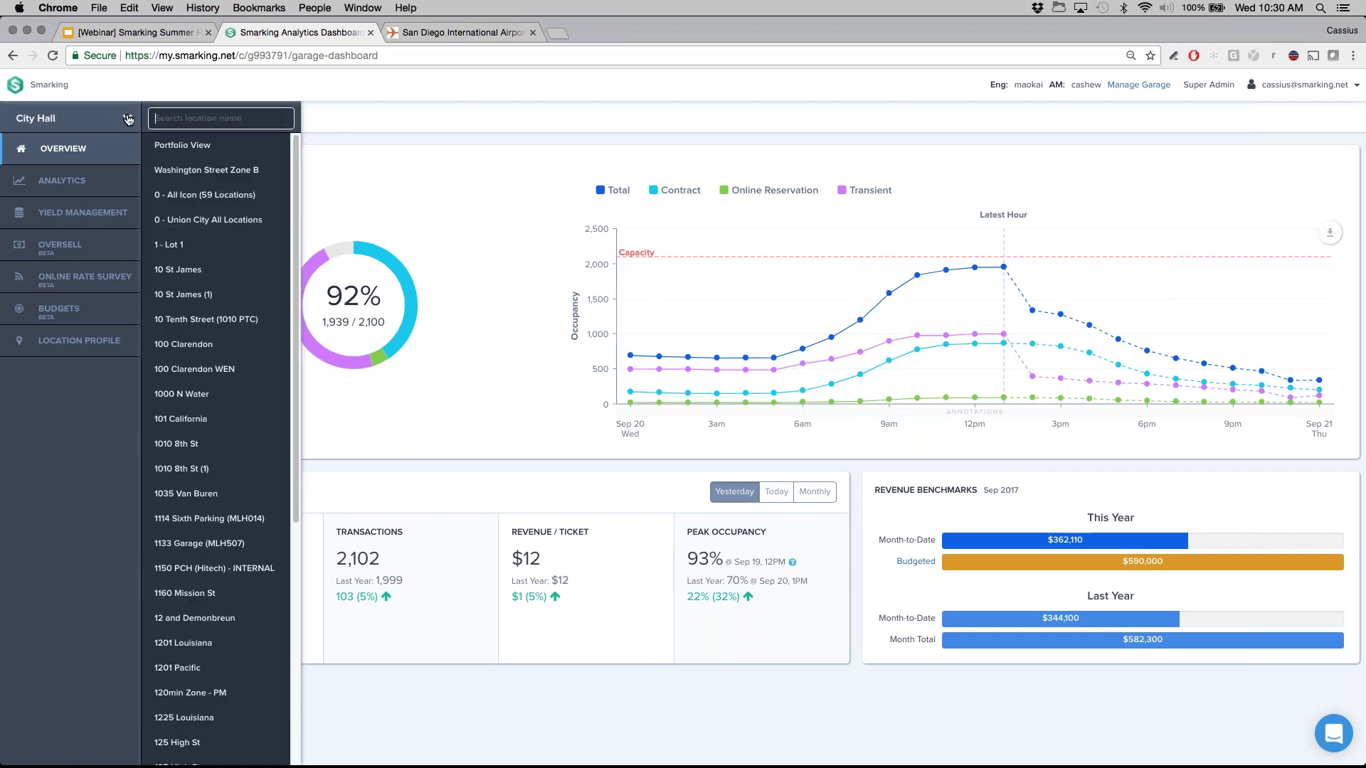
pyautogui.write('wayne')
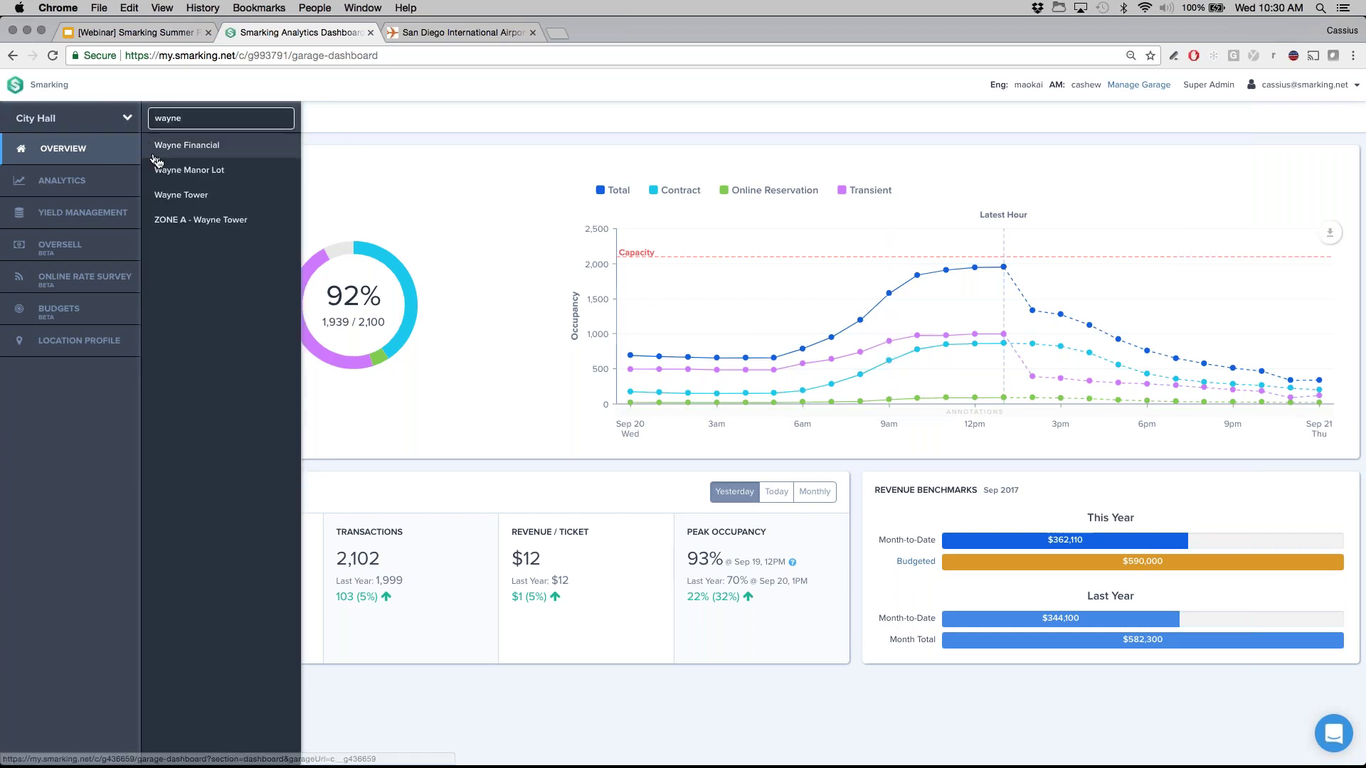
pyautogui.click(181, 194)
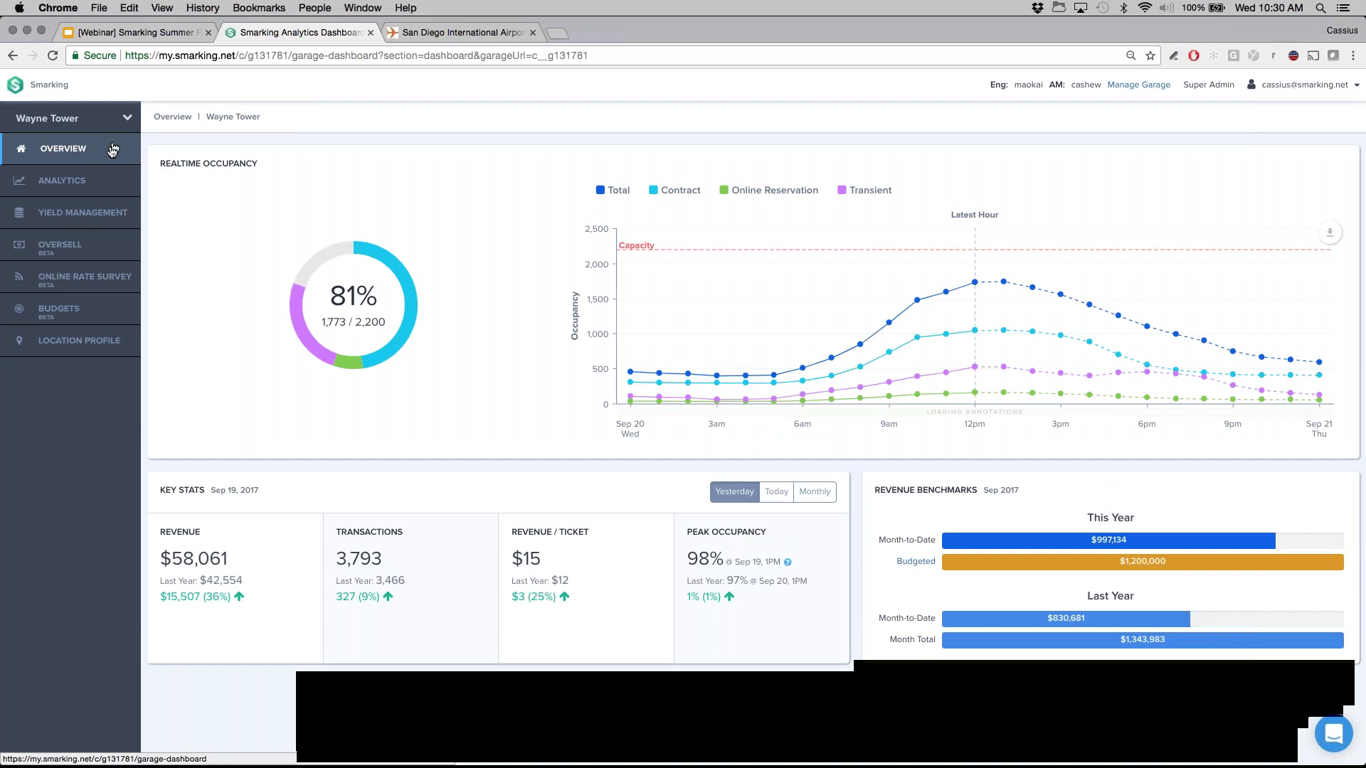
# Open Wayne Tower's oversell page and review the occupancy and card-selling recommendations for each tenant group.
pyautogui.click(89, 248)
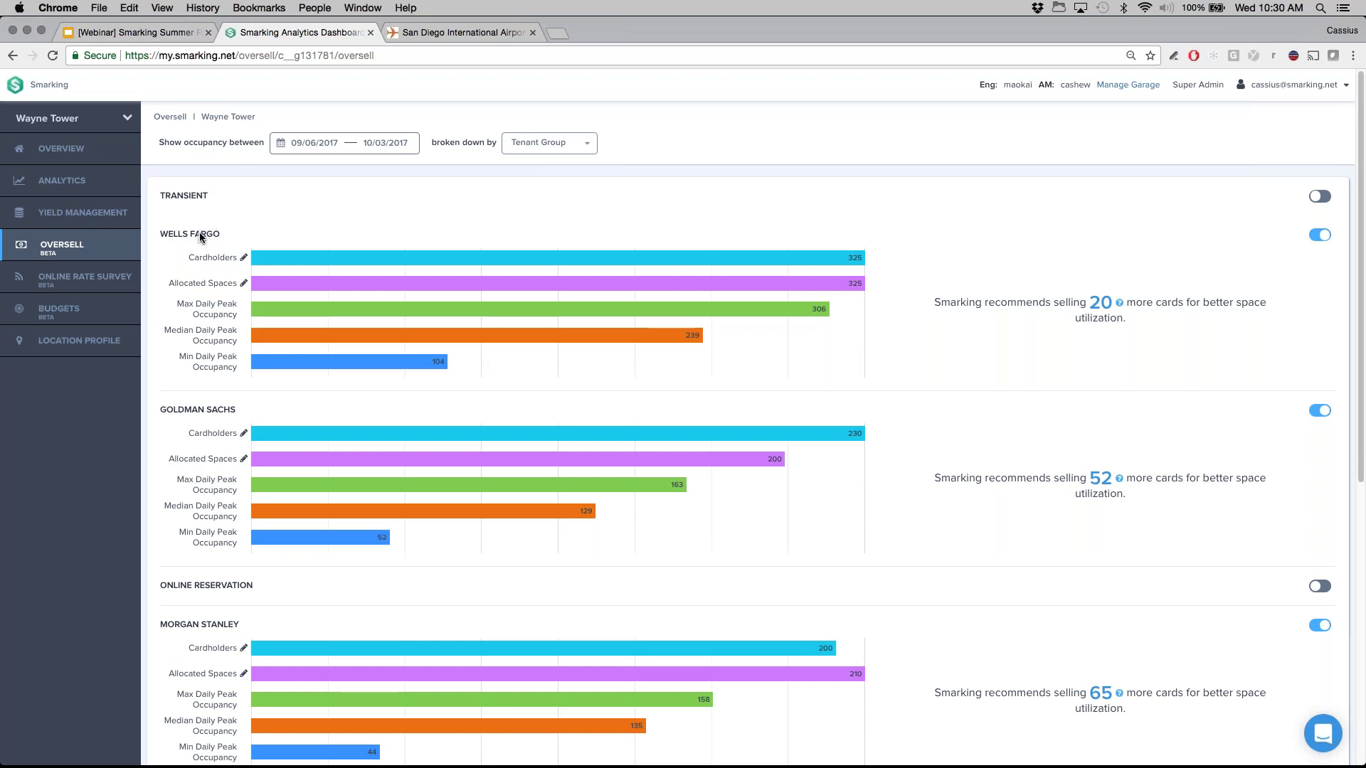
pyautogui.scroll(-1, 199, 236)
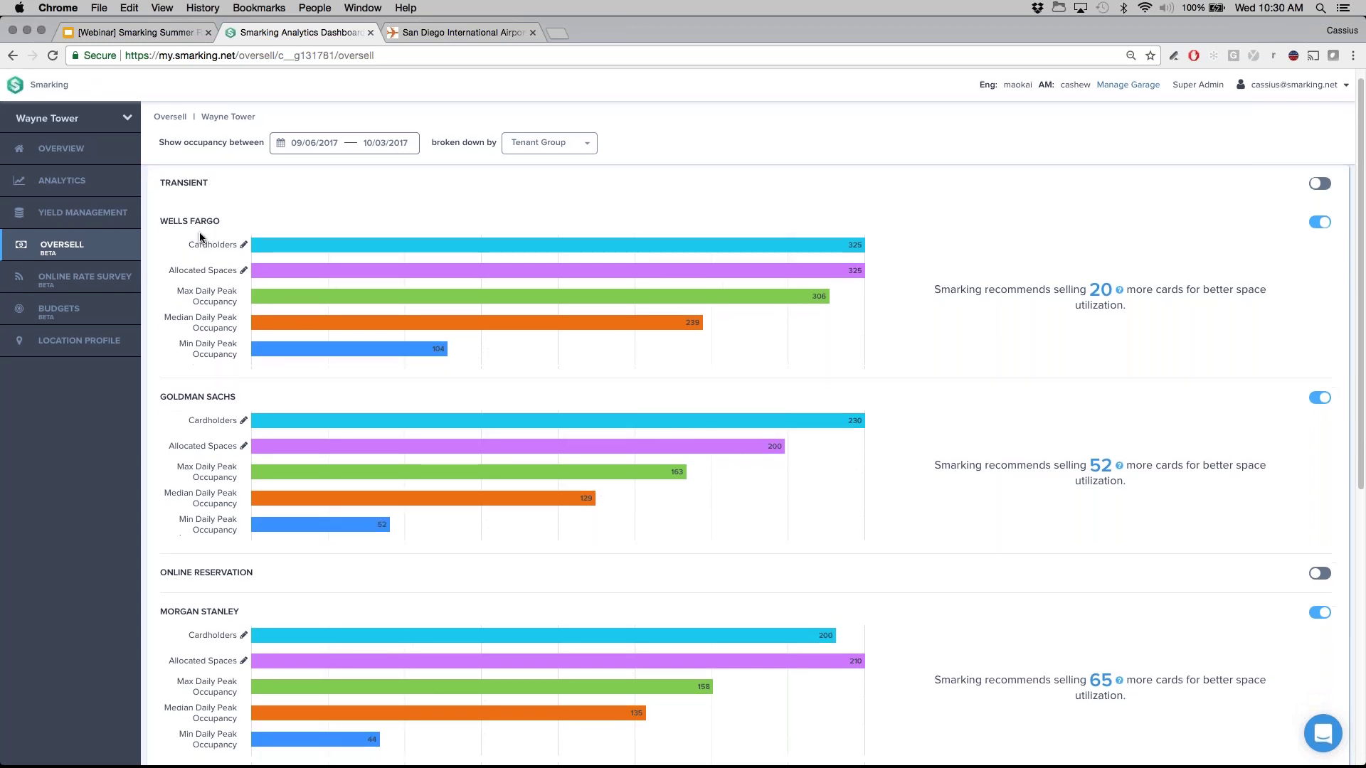
pyautogui.scroll(-1, 205, 195)
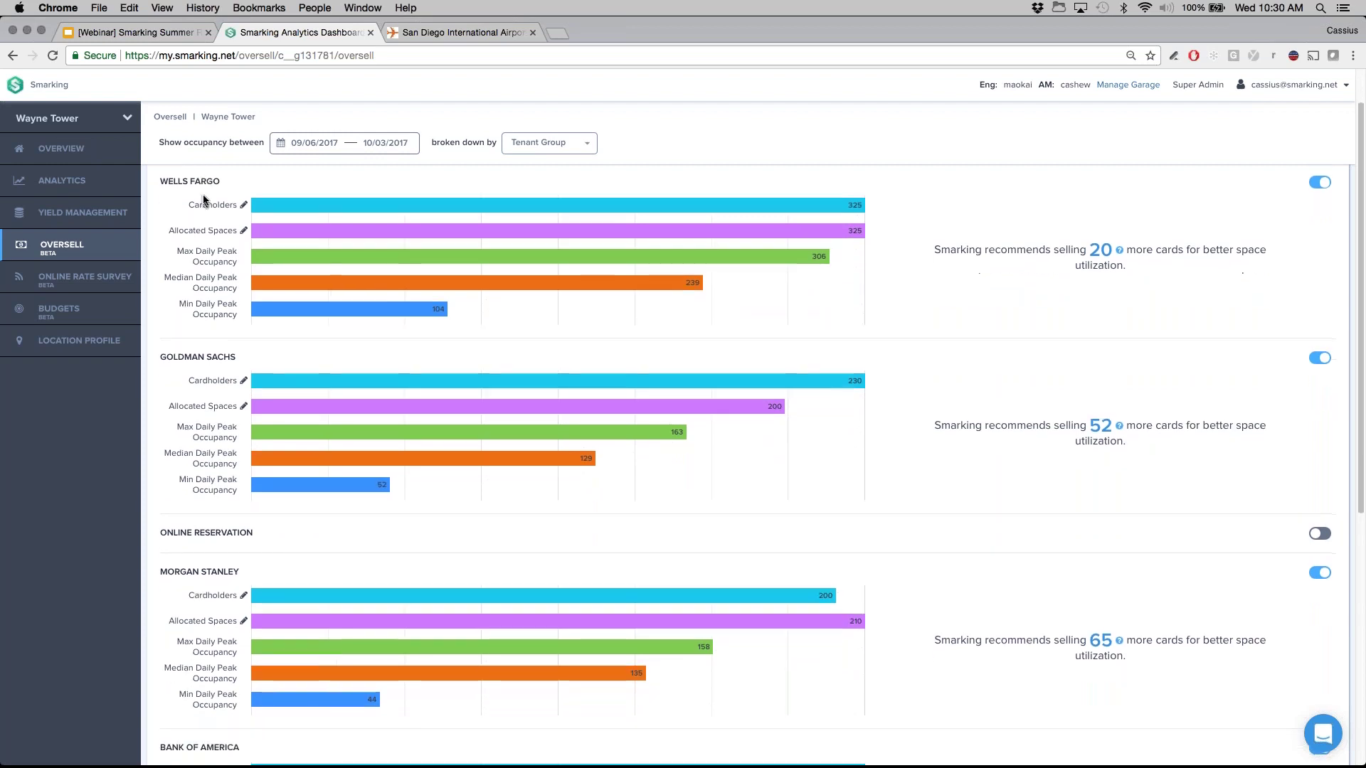
pyautogui.scroll(-5, 213, 358)
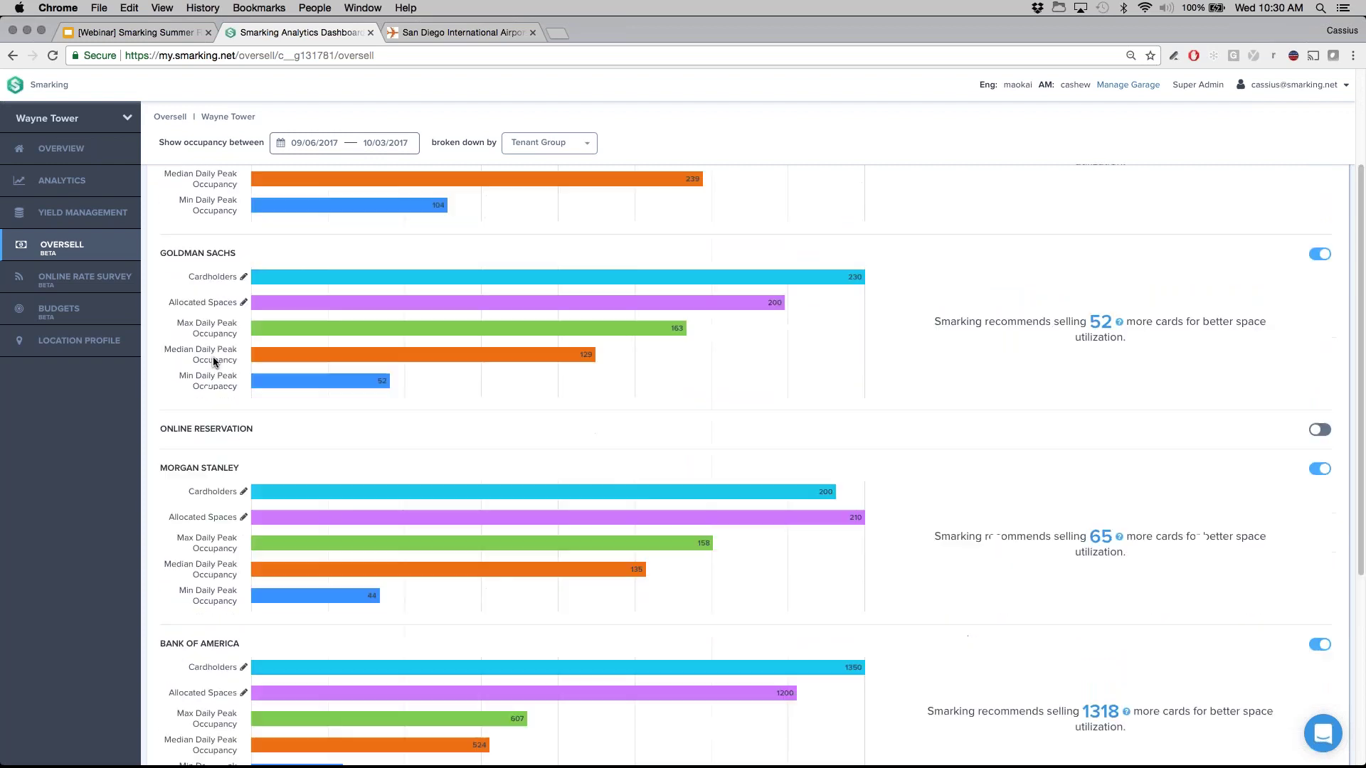
pyautogui.scroll(-2, 200, 462)
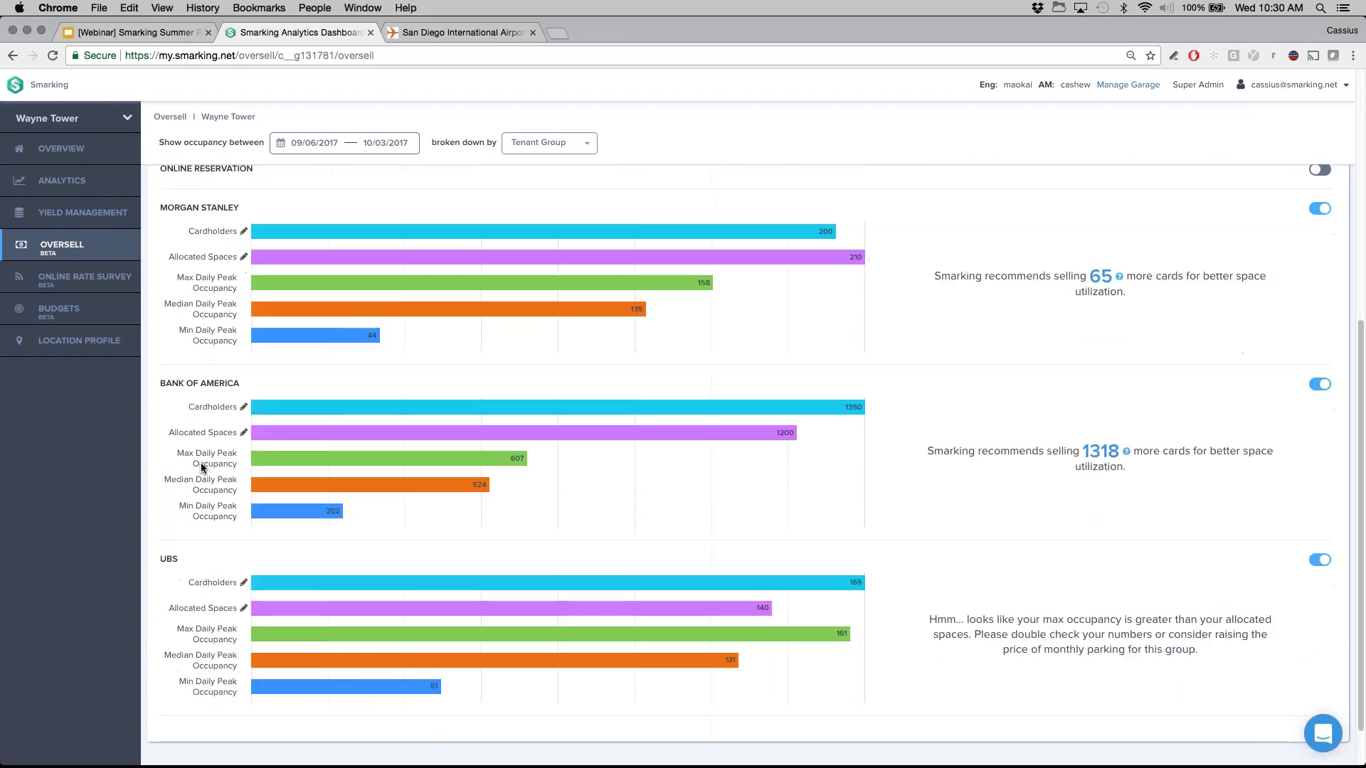
pyautogui.scroll(7, 192, 539)
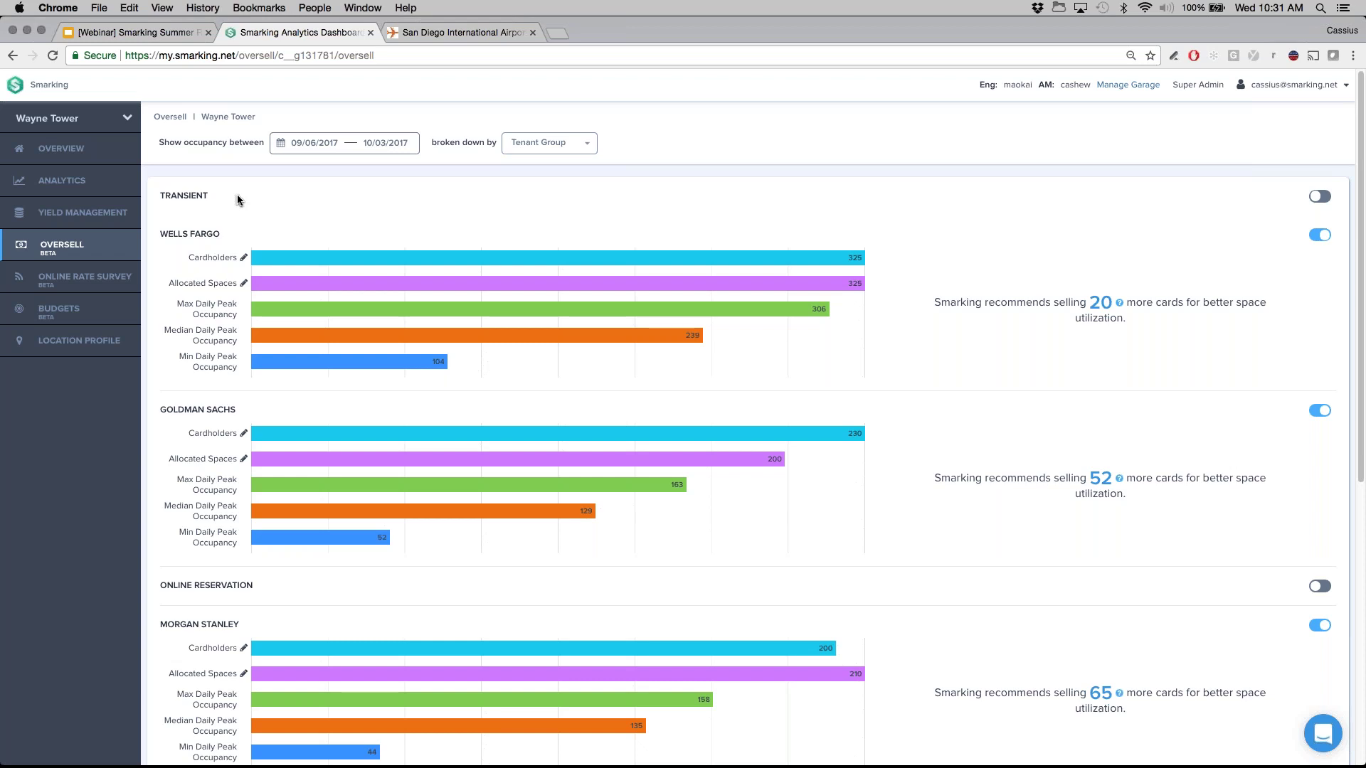
# Set the oversell date range to Past 3 Months and examine Bank of America's max daily peak occupancy.
pyautogui.click(296, 142)
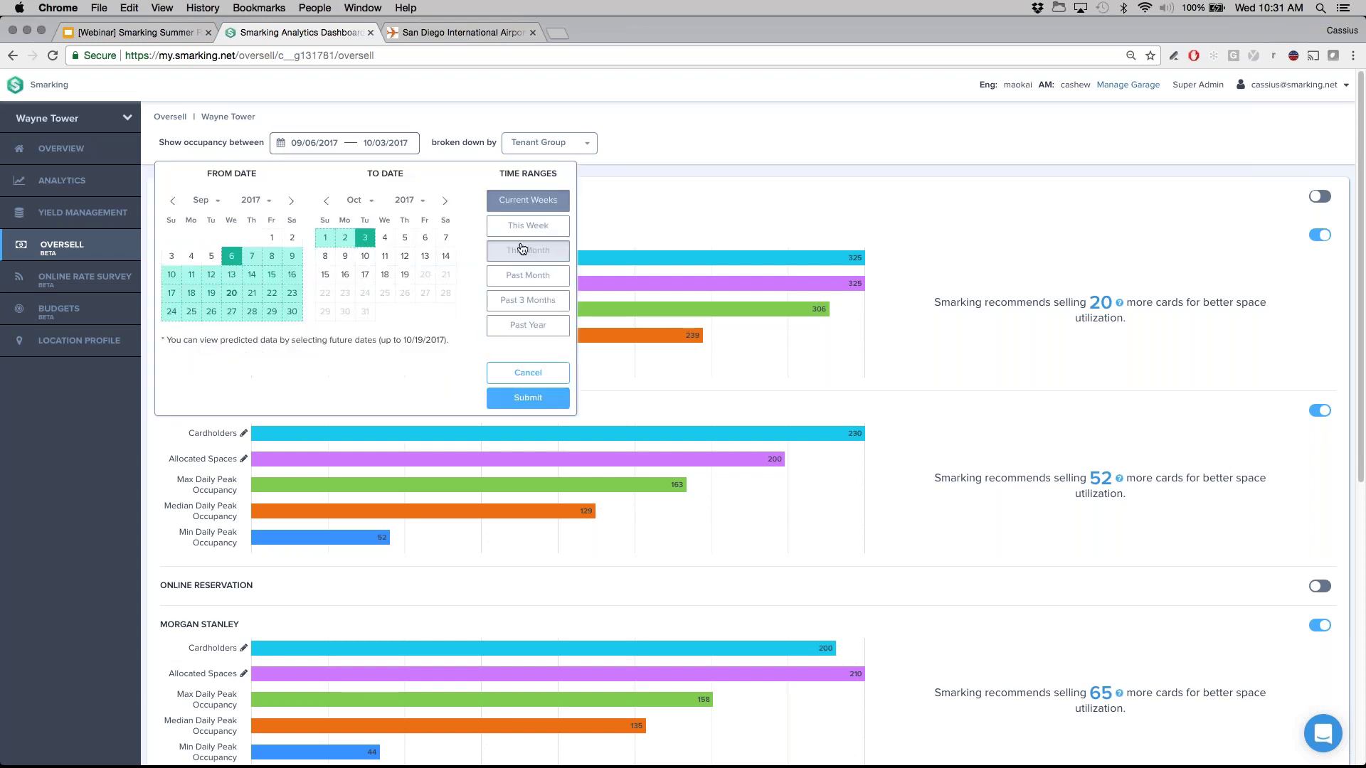
pyautogui.click(539, 300)
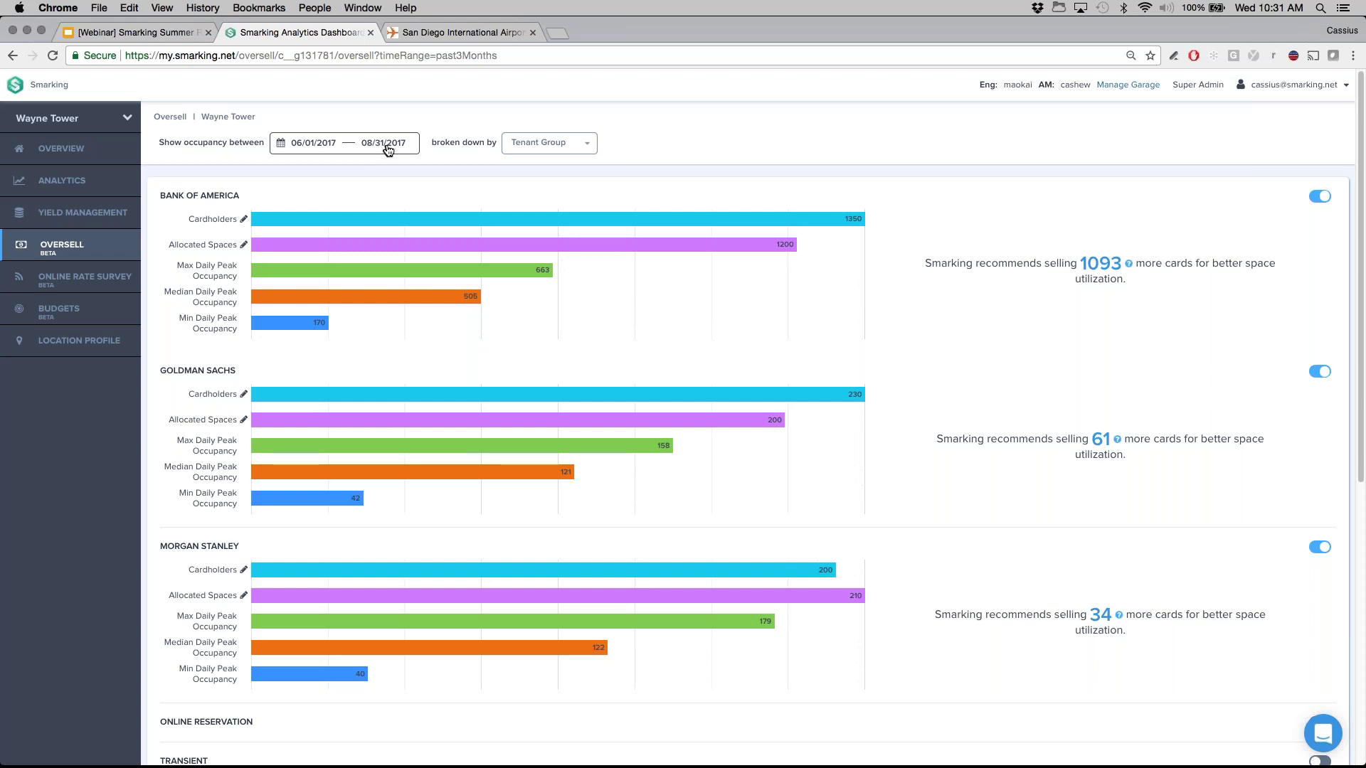
pyautogui.moveTo(176, 263); pyautogui.dragTo(233, 287)
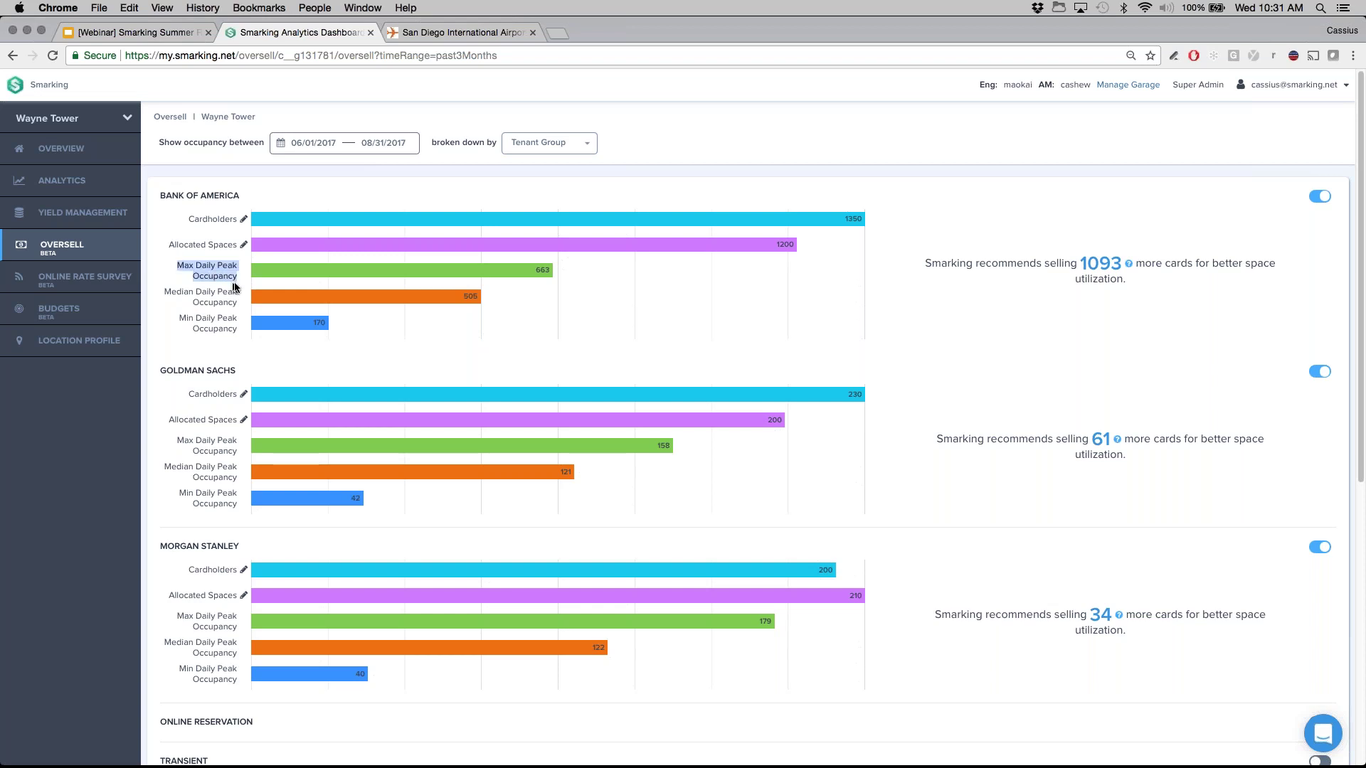
pyautogui.tripleClick(190, 196)
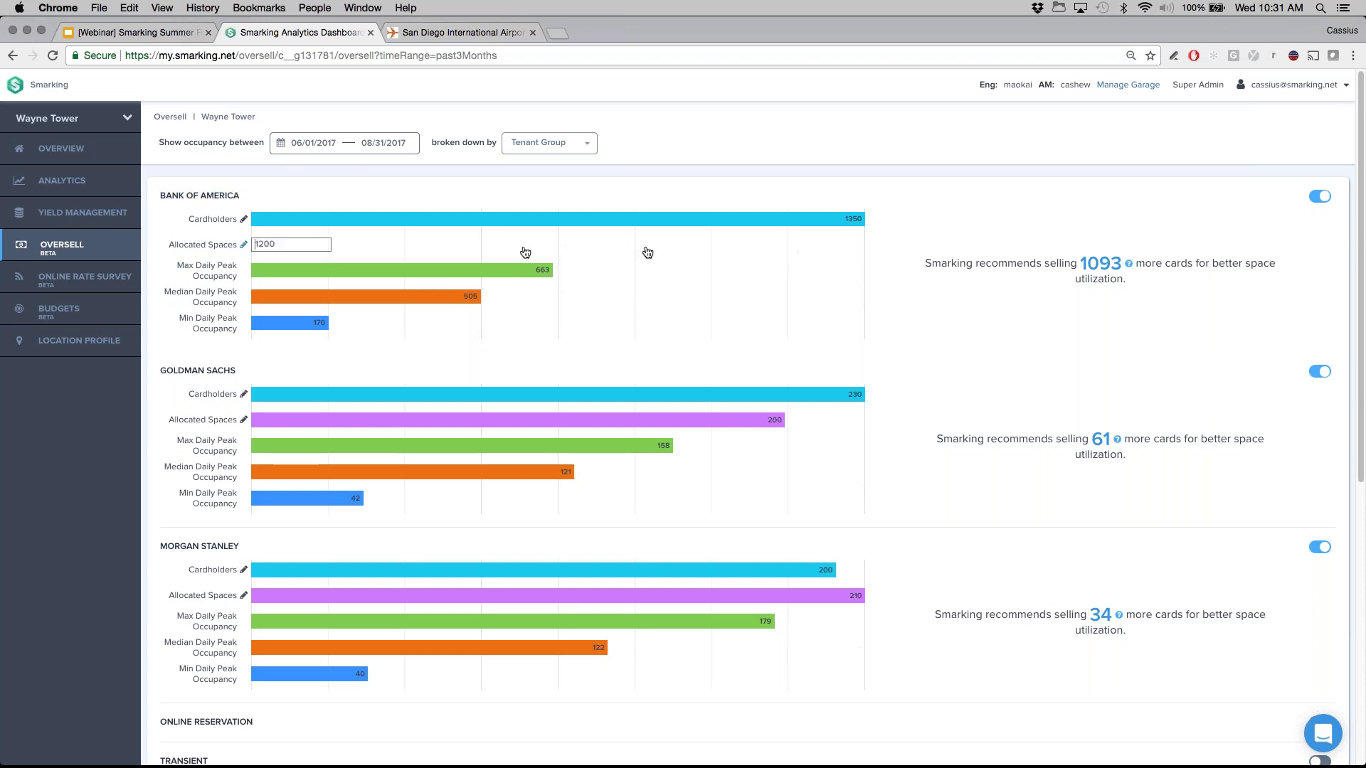
# Set Bank of America's allocated spaces to 1100.
pyautogui.doubleClick(274, 244)
pyautogui.write('1100')
pyautogui.press('Return')
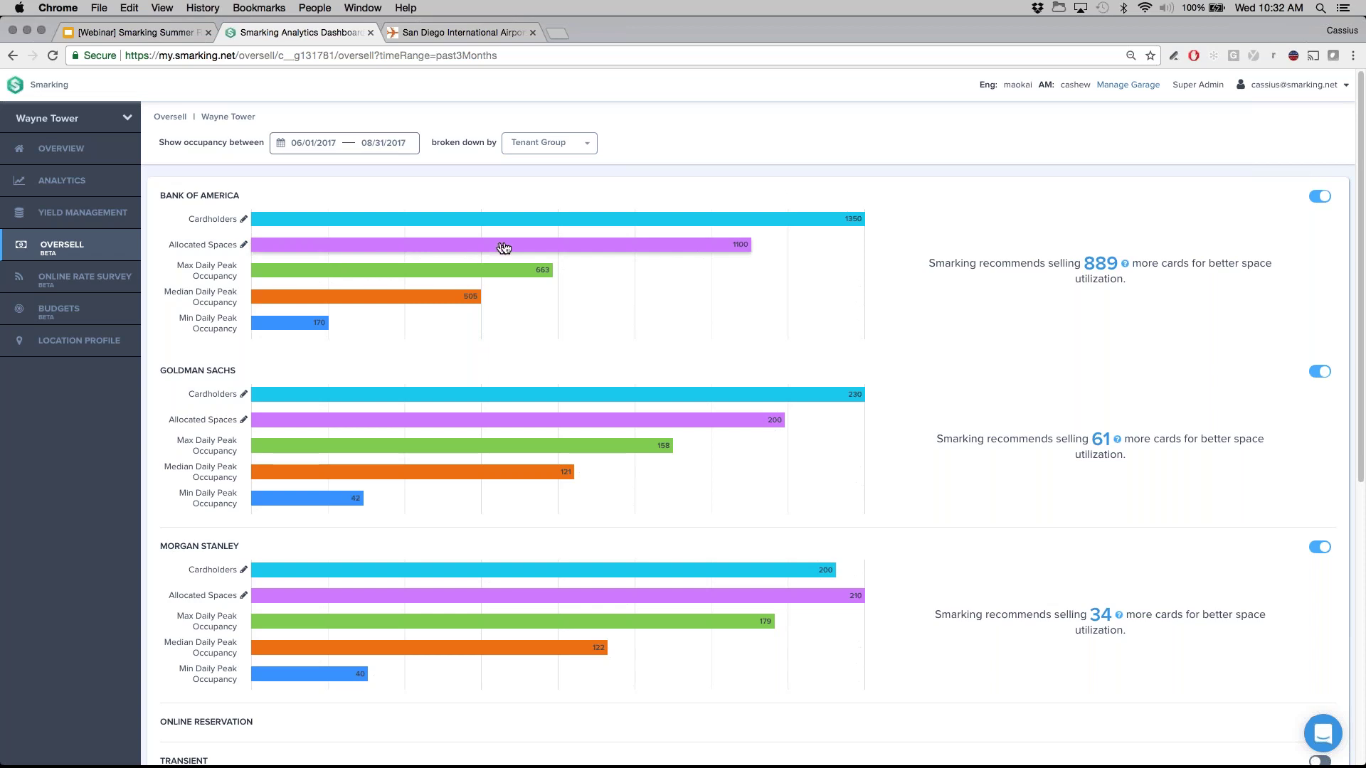
# Set Bank of America's cardholders to 1250 and examine its updated card-selling recommendation.
pyautogui.click(842, 217)
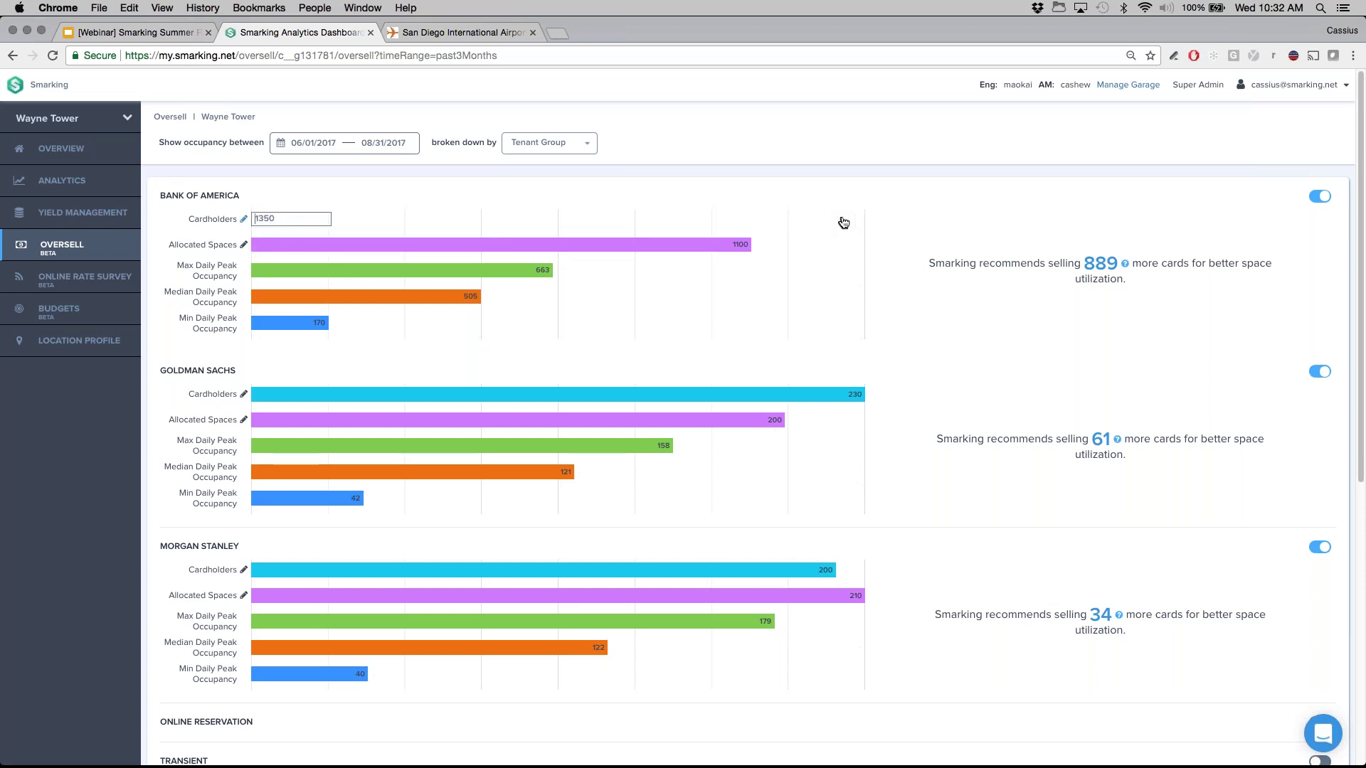
pyautogui.doubleClick(306, 217)
pyautogui.write('1250')
pyautogui.click(308, 198)
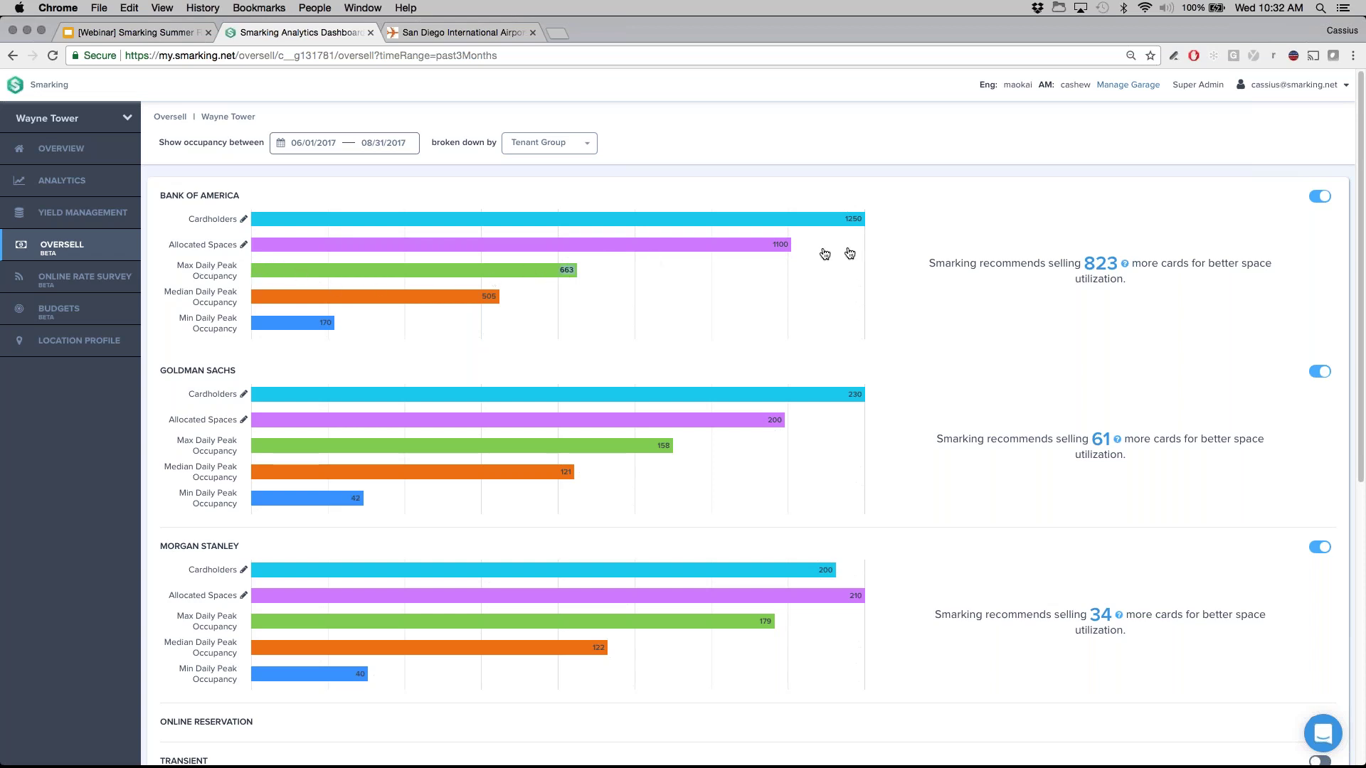
pyautogui.tripleClick(1021, 260)
pyautogui.click(1026, 239)
pyautogui.moveTo(1127, 266)
# Set the oversell occupancy date range to 04/01/2017 through 05/31/2017.
pyautogui.click(357, 142)
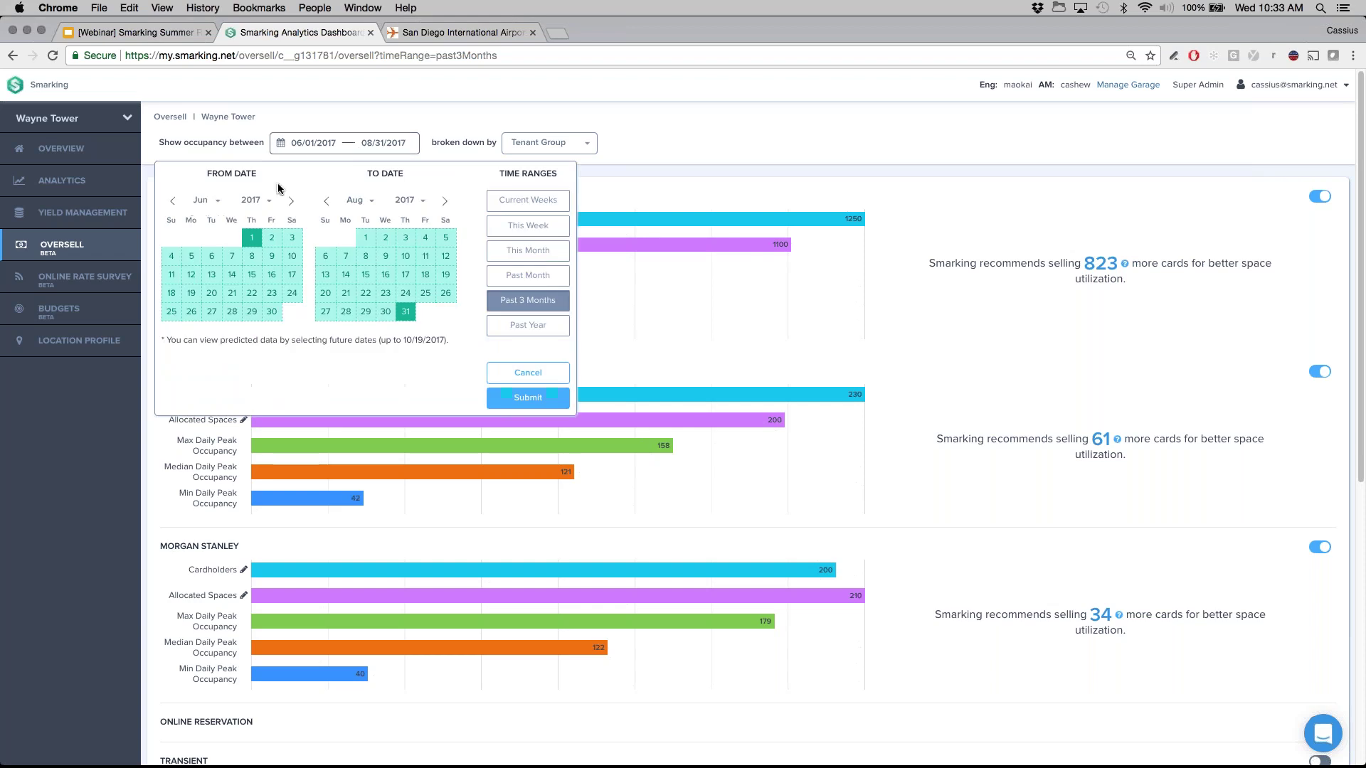
pyautogui.click(172, 200)
pyautogui.click(172, 200)
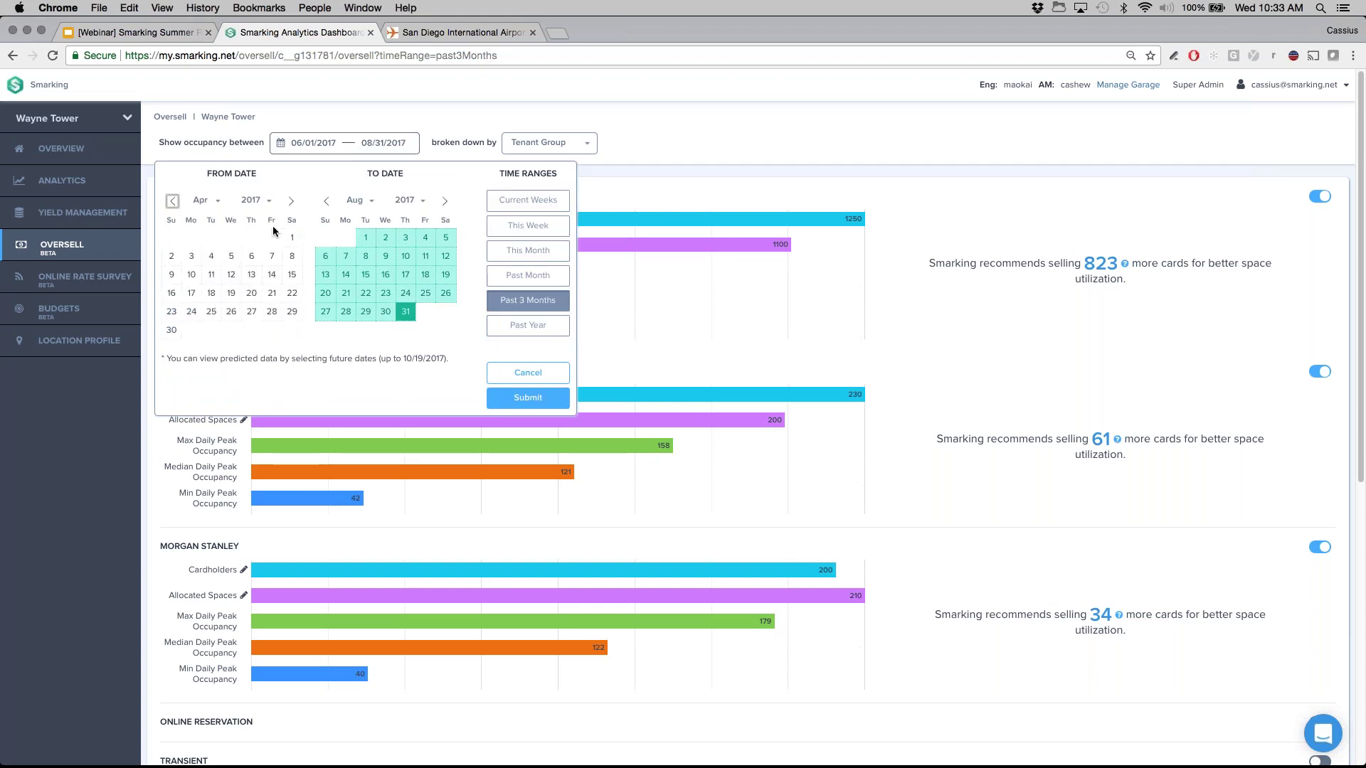
pyautogui.click(292, 238)
pyautogui.click(325, 200)
pyautogui.click(326, 201)
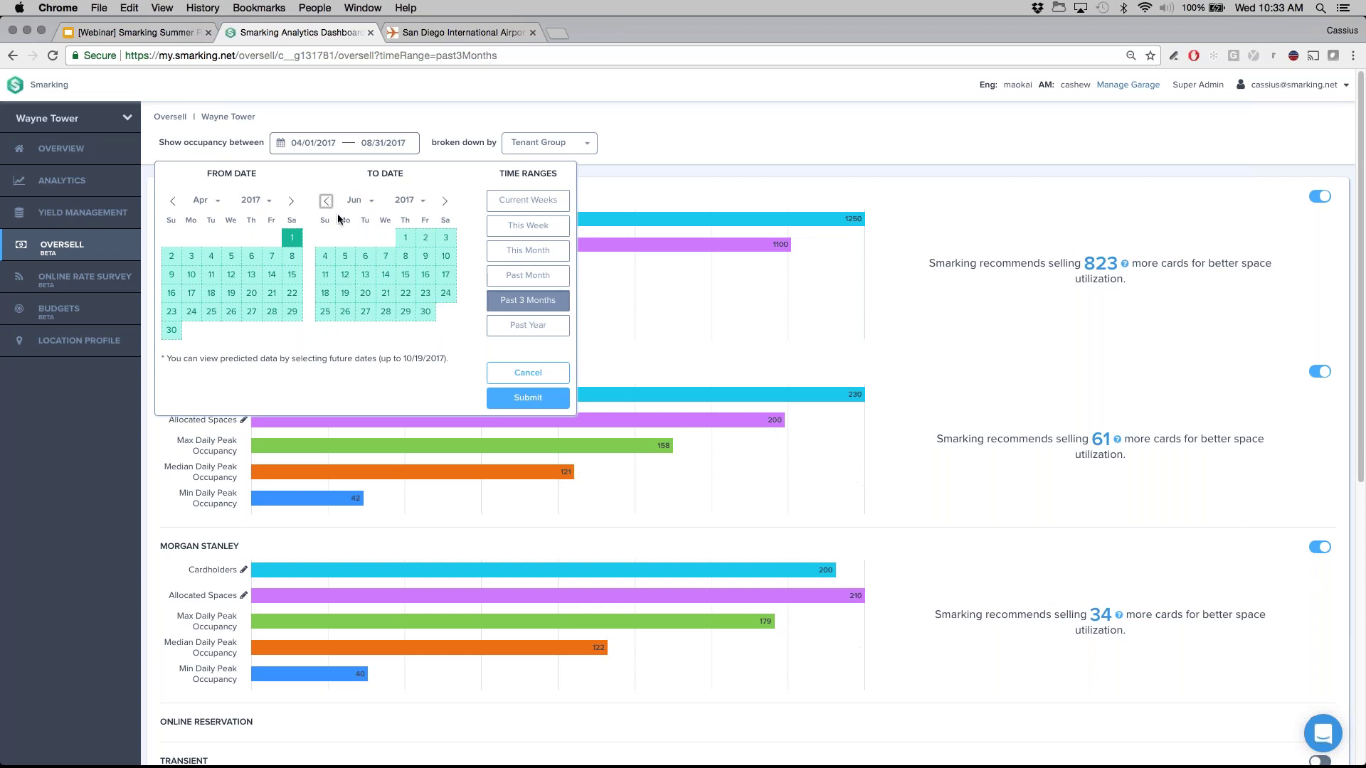
pyautogui.click(325, 201)
pyautogui.click(385, 311)
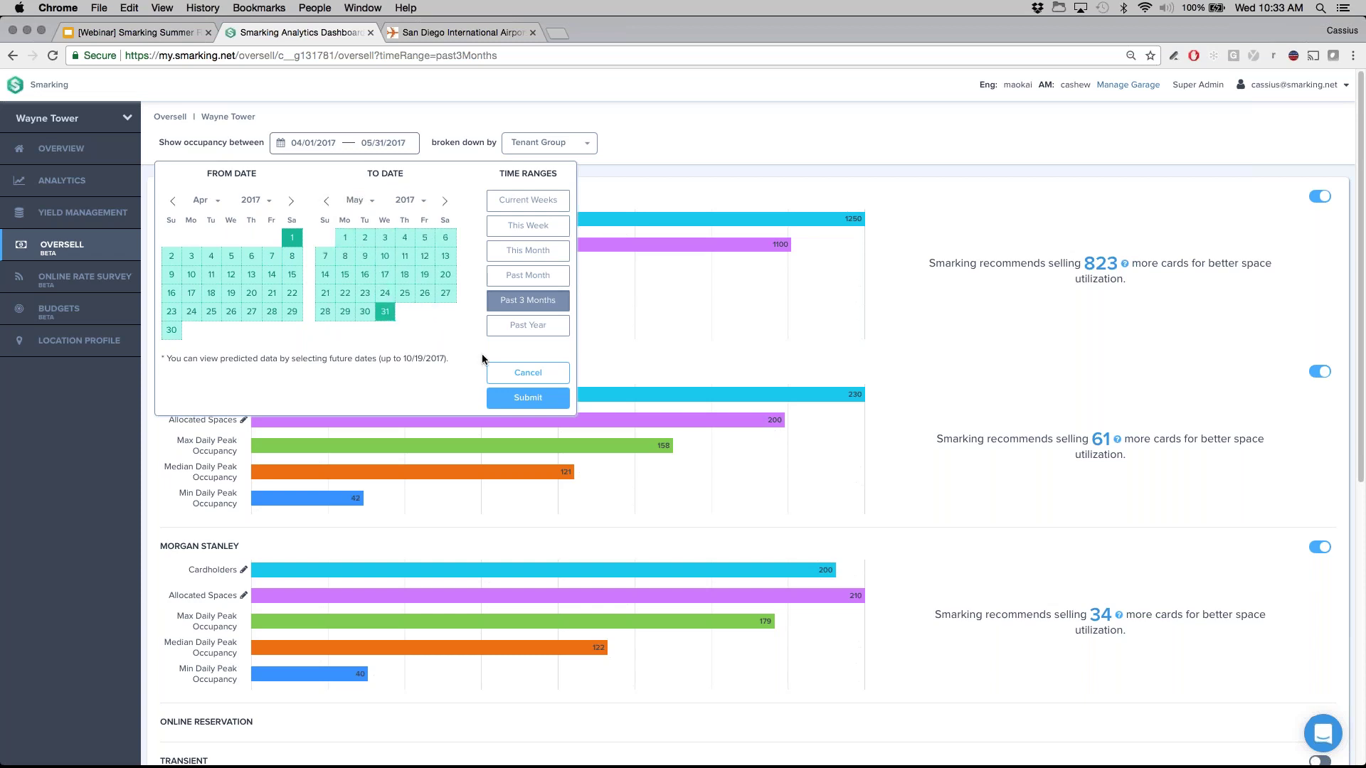
pyautogui.click(526, 398)
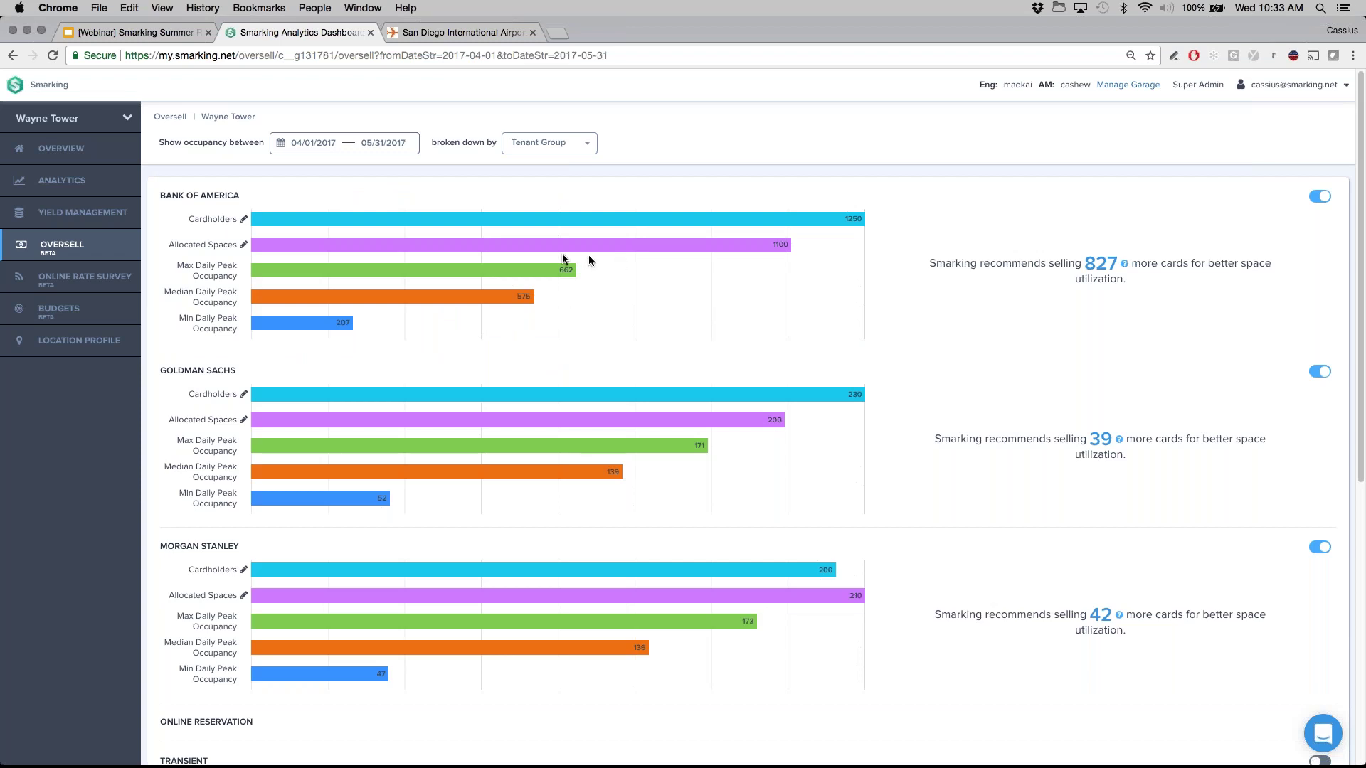
# Move the oversell range's start date back to 03/01/2017 and examine Bank of America's max daily peak occupancy.
pyautogui.click(339, 146)
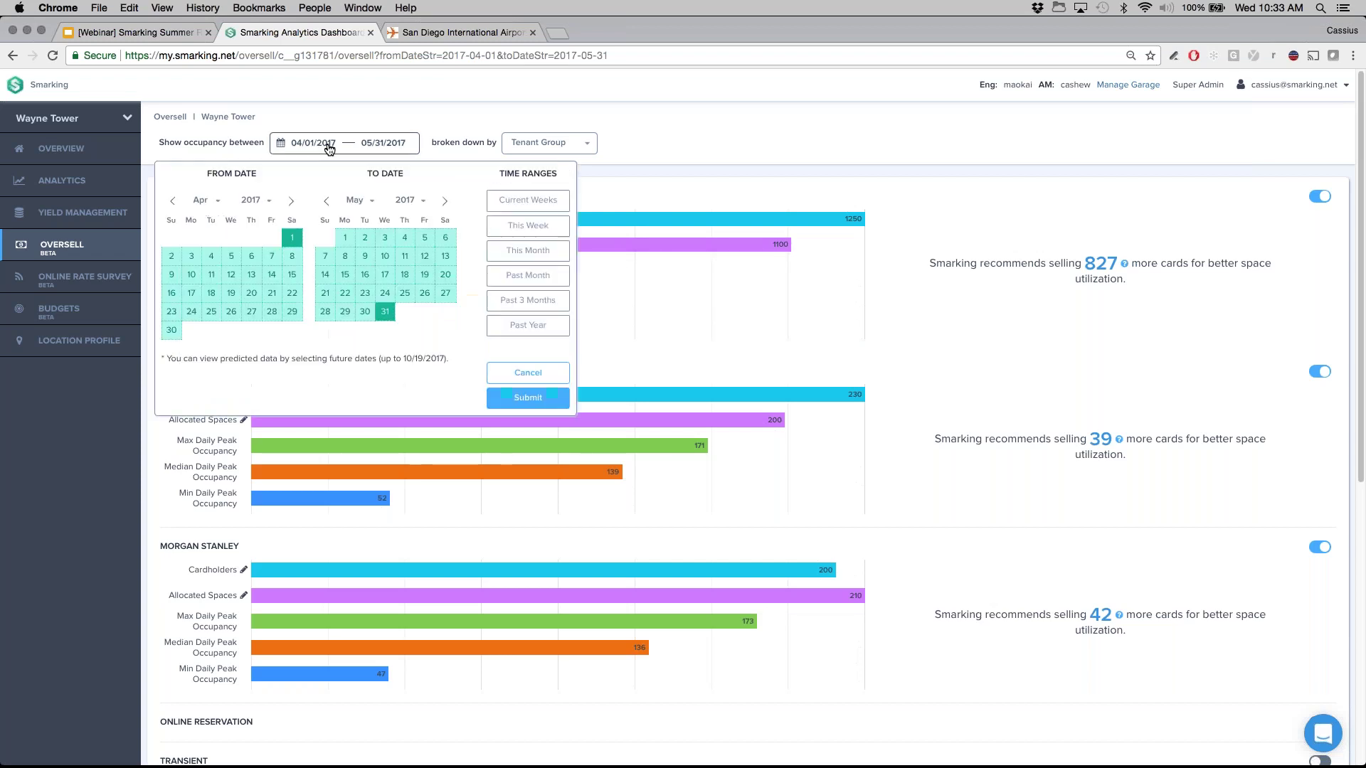
pyautogui.click(175, 202)
pyautogui.click(232, 238)
pyautogui.click(523, 401)
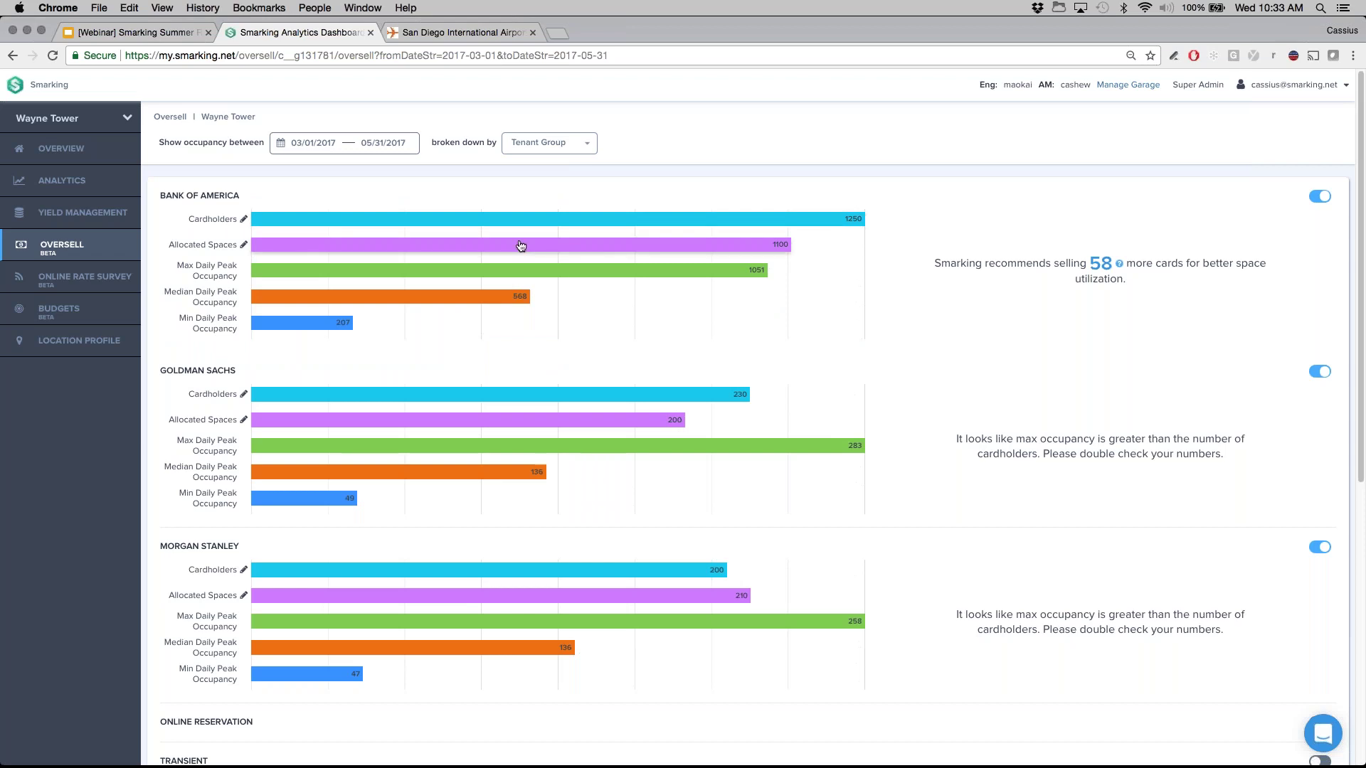
pyautogui.tripleClick(199, 200)
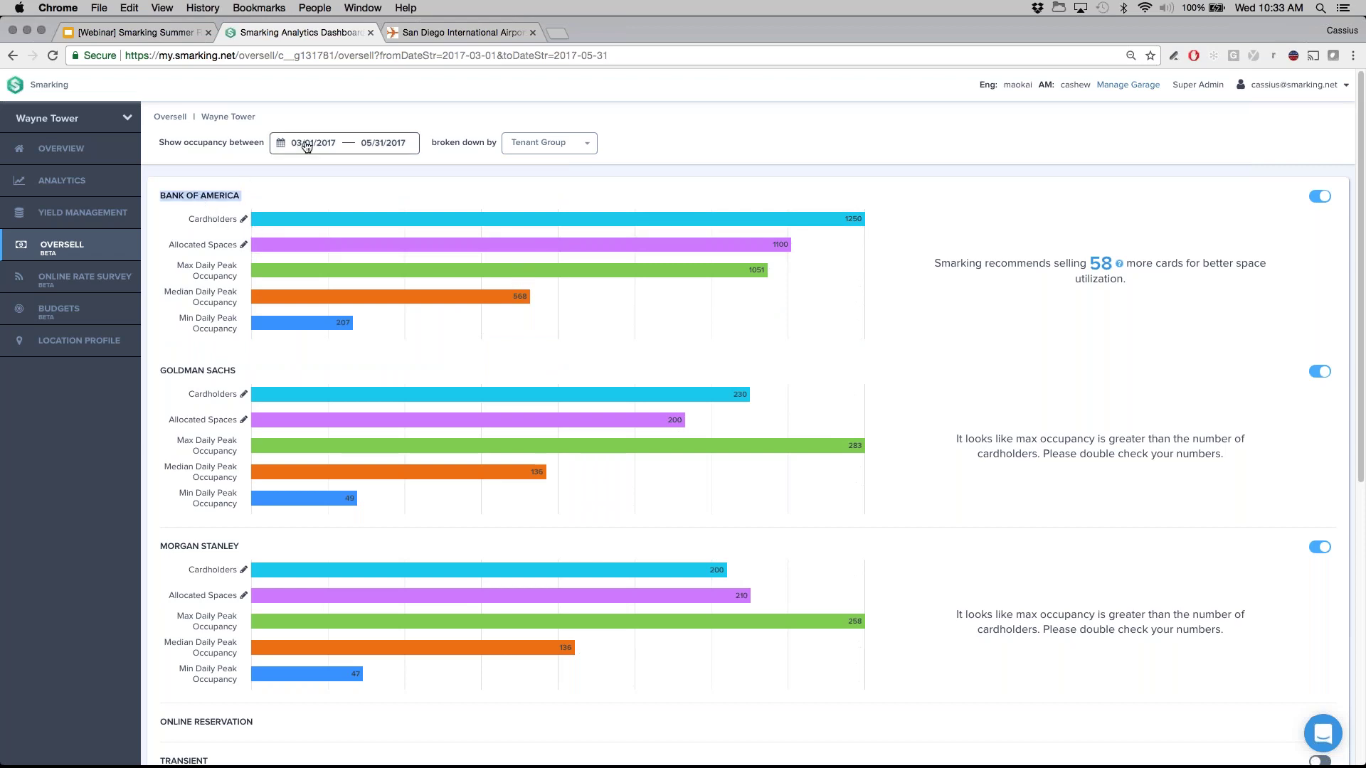
pyautogui.click(226, 202)
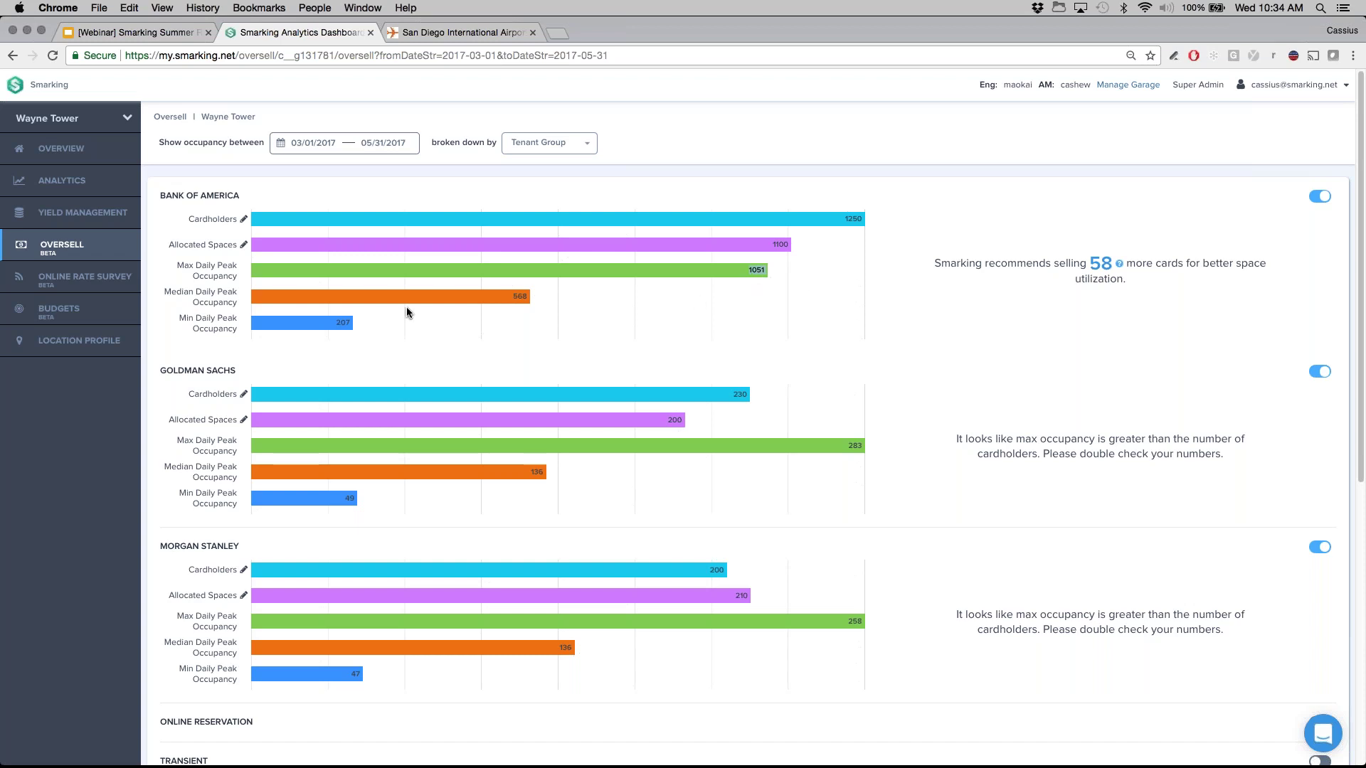
pyautogui.scroll(-1, 241, 357)
pyautogui.scroll(1, 244, 356)
pyautogui.press('ctrl+super+f')
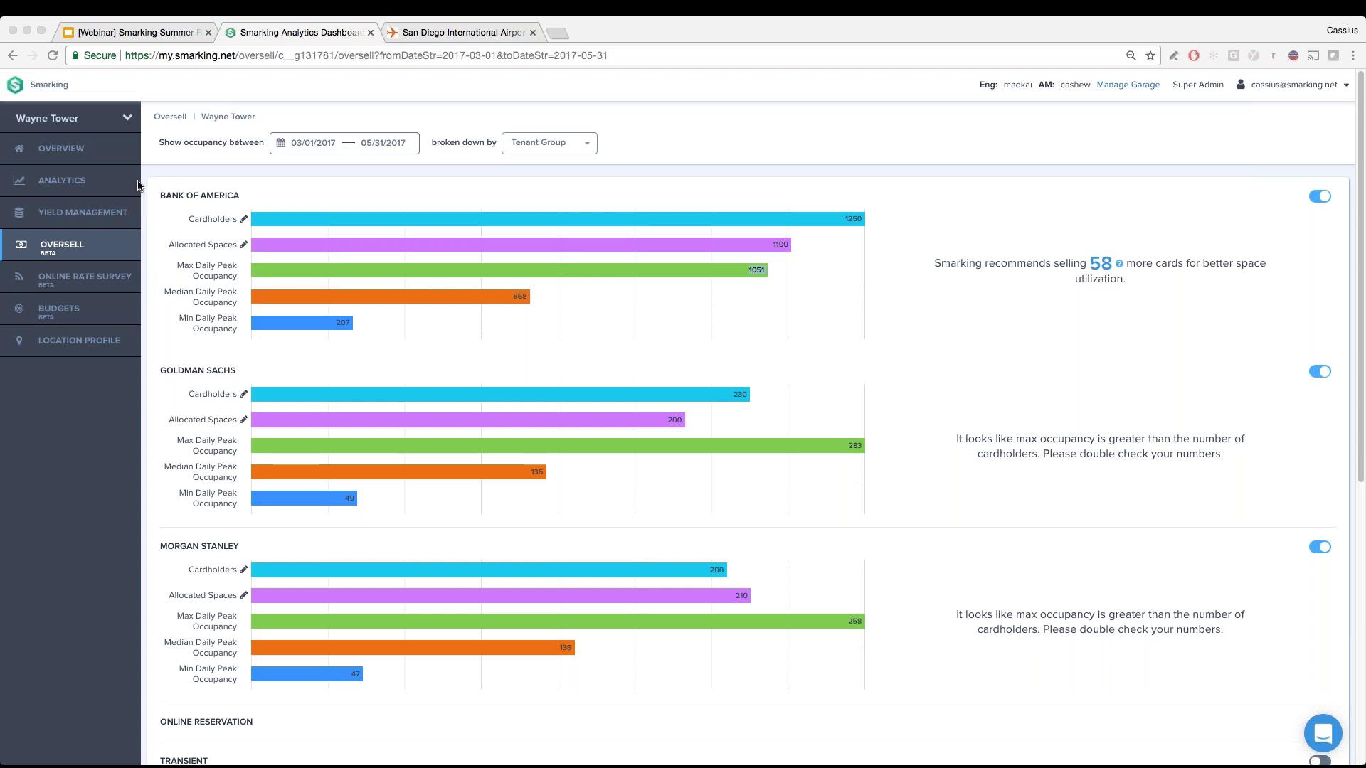
# Open Wayne Tower's occupancy analytics and set the date range to Past 3 Months.
pyautogui.click(75, 183)
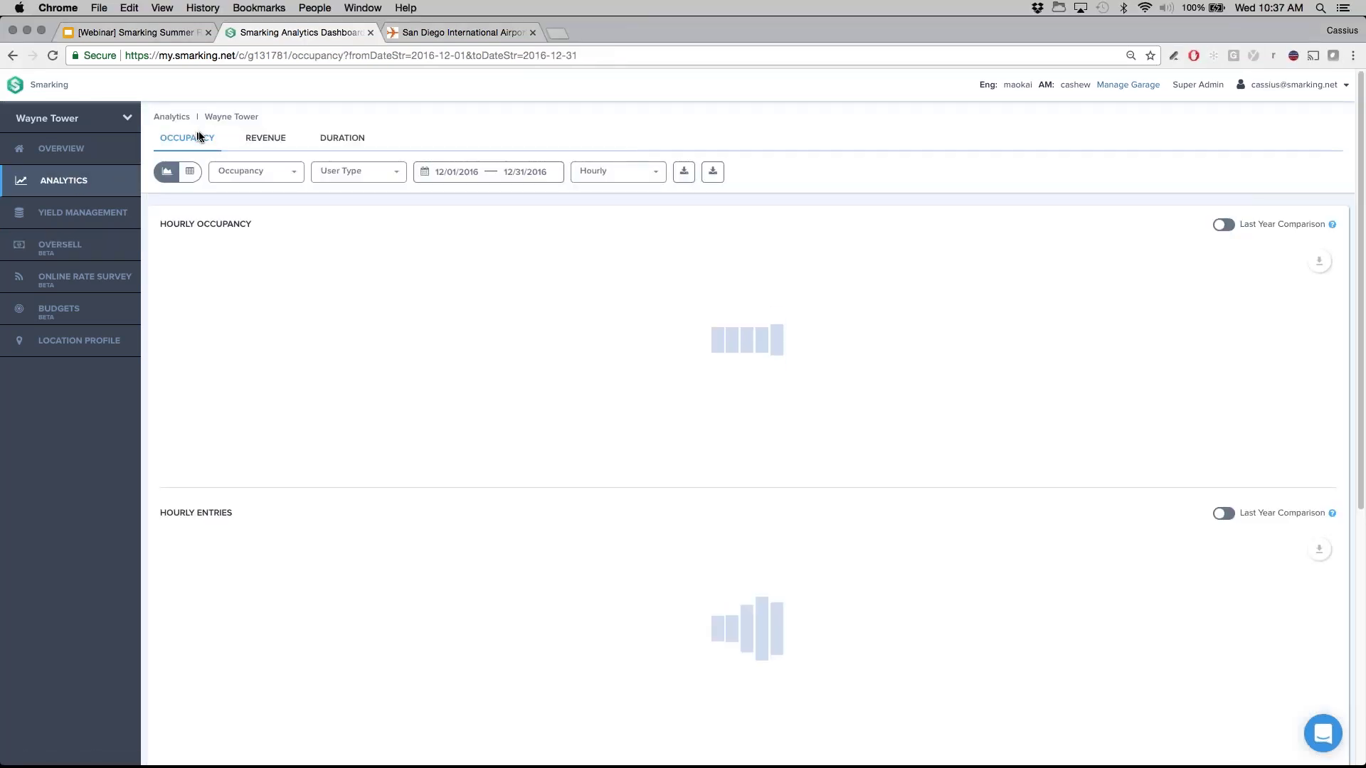
pyautogui.click(466, 173)
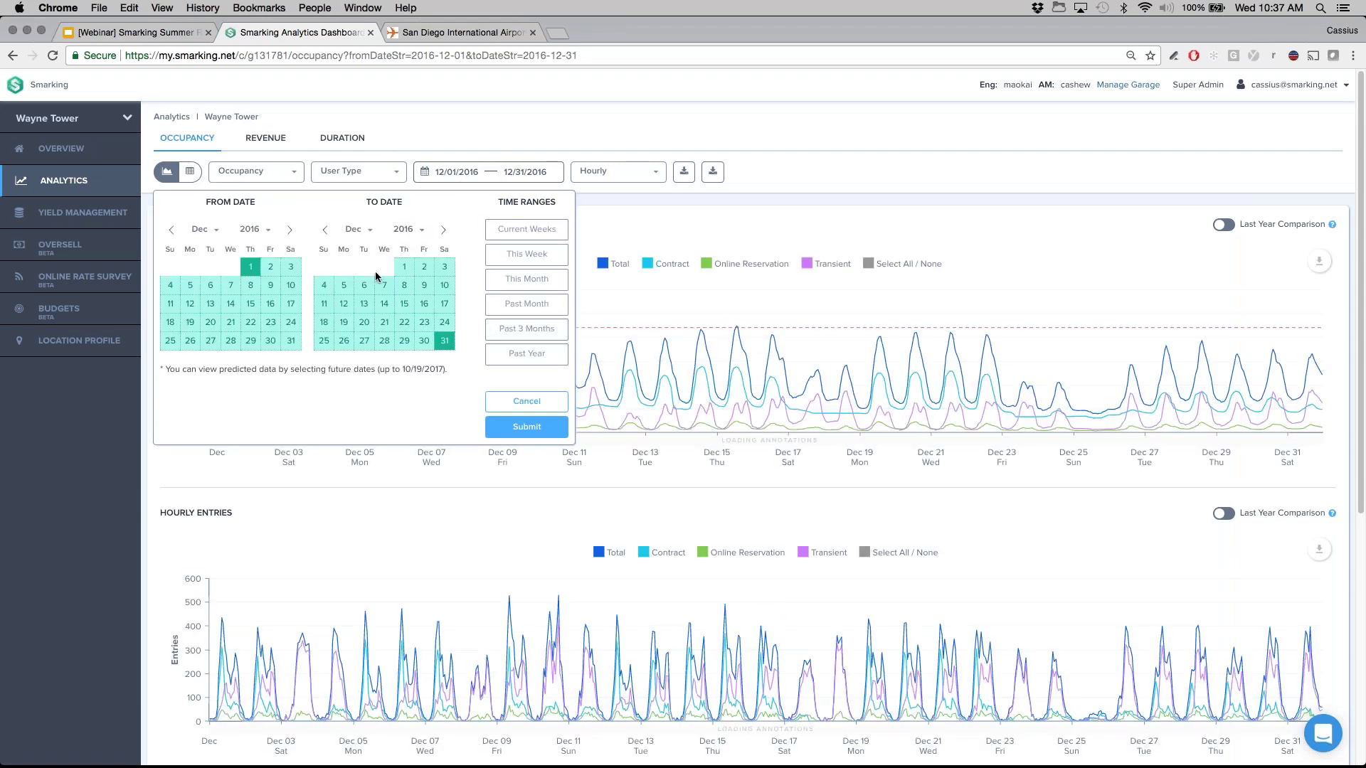
pyautogui.click(530, 327)
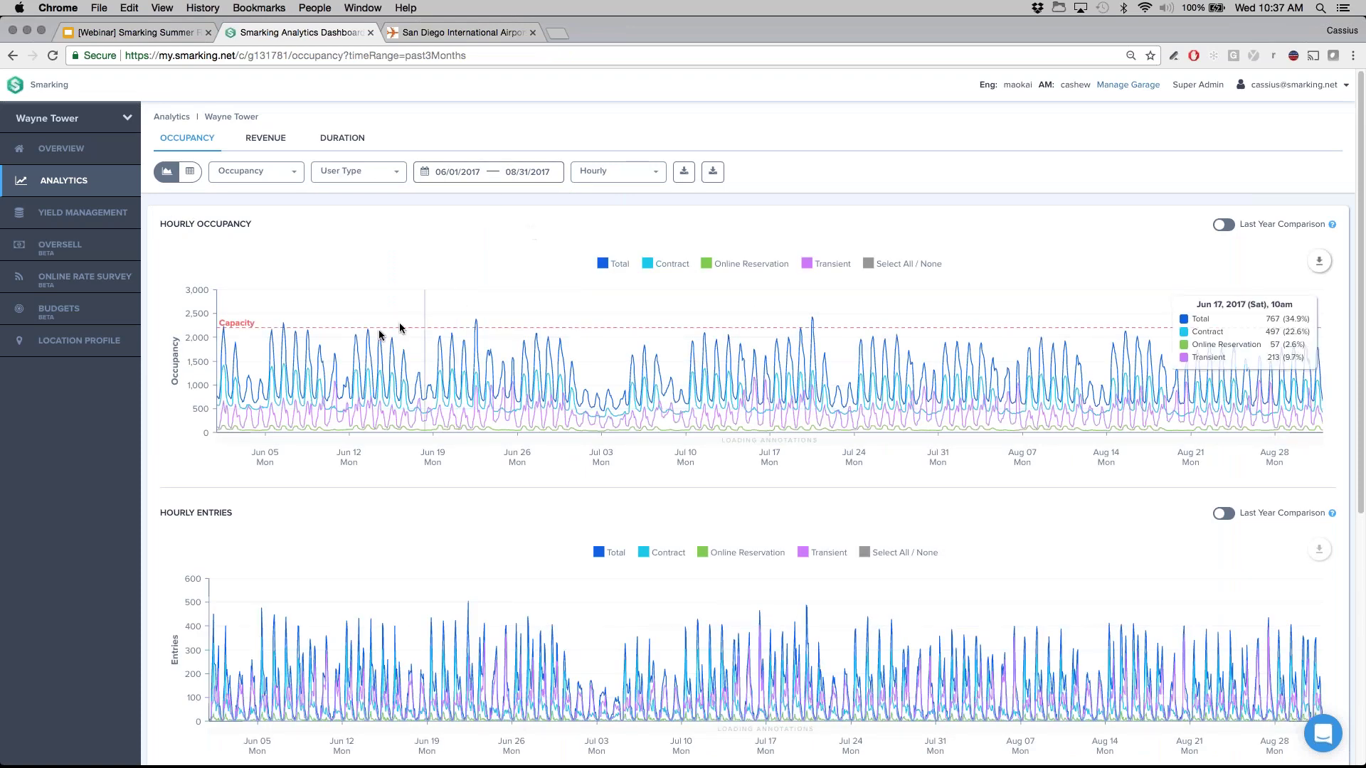
# Break the analytics down by Tenant Group and show only Bank of America in the hourly occupancy chart.
pyautogui.click(375, 174)
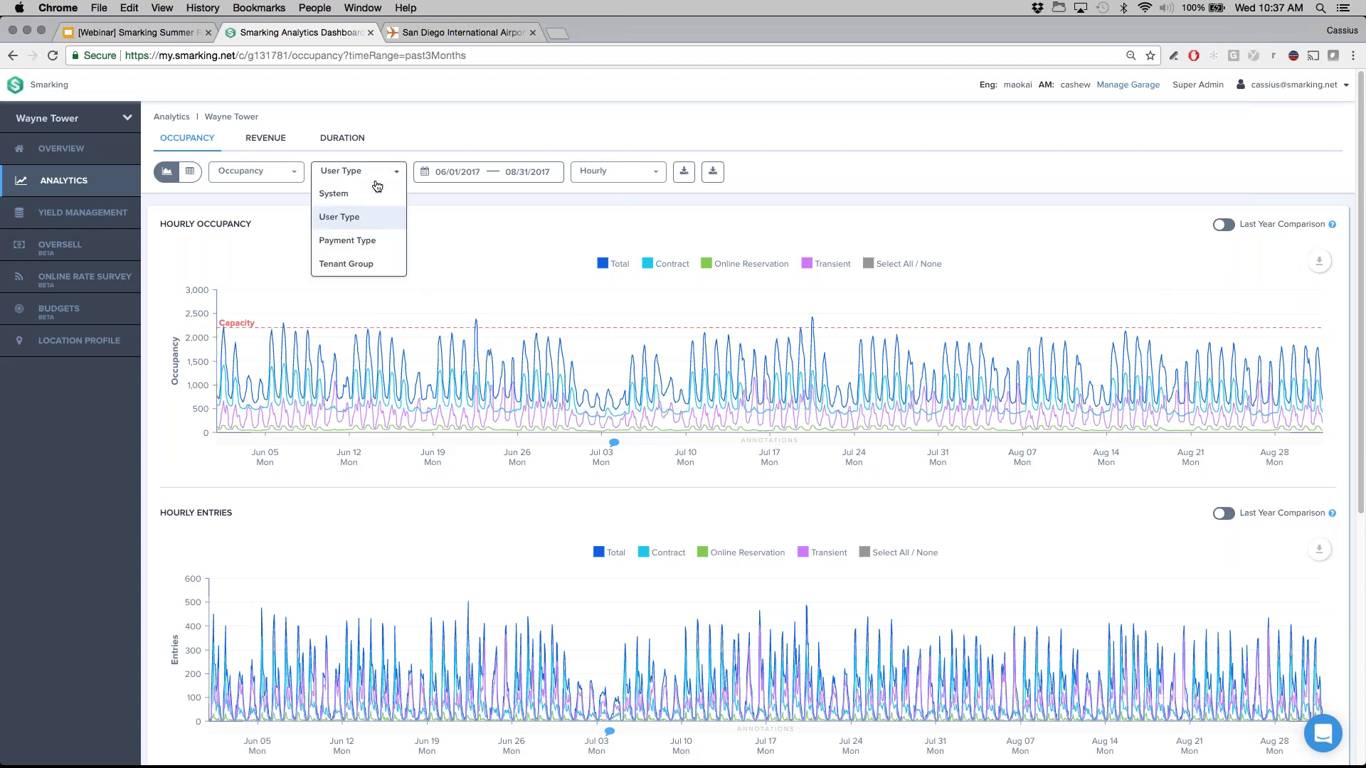
pyautogui.click(347, 264)
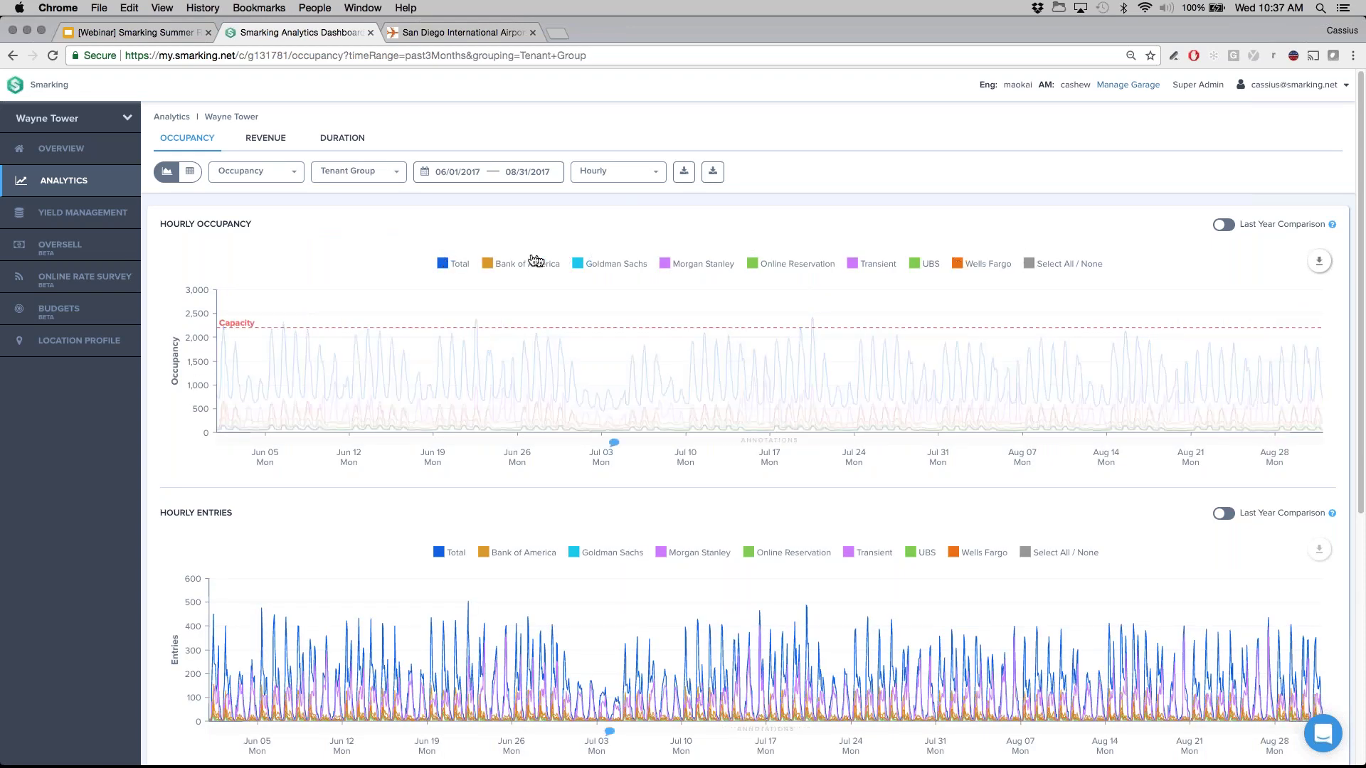
pyautogui.click(490, 270)
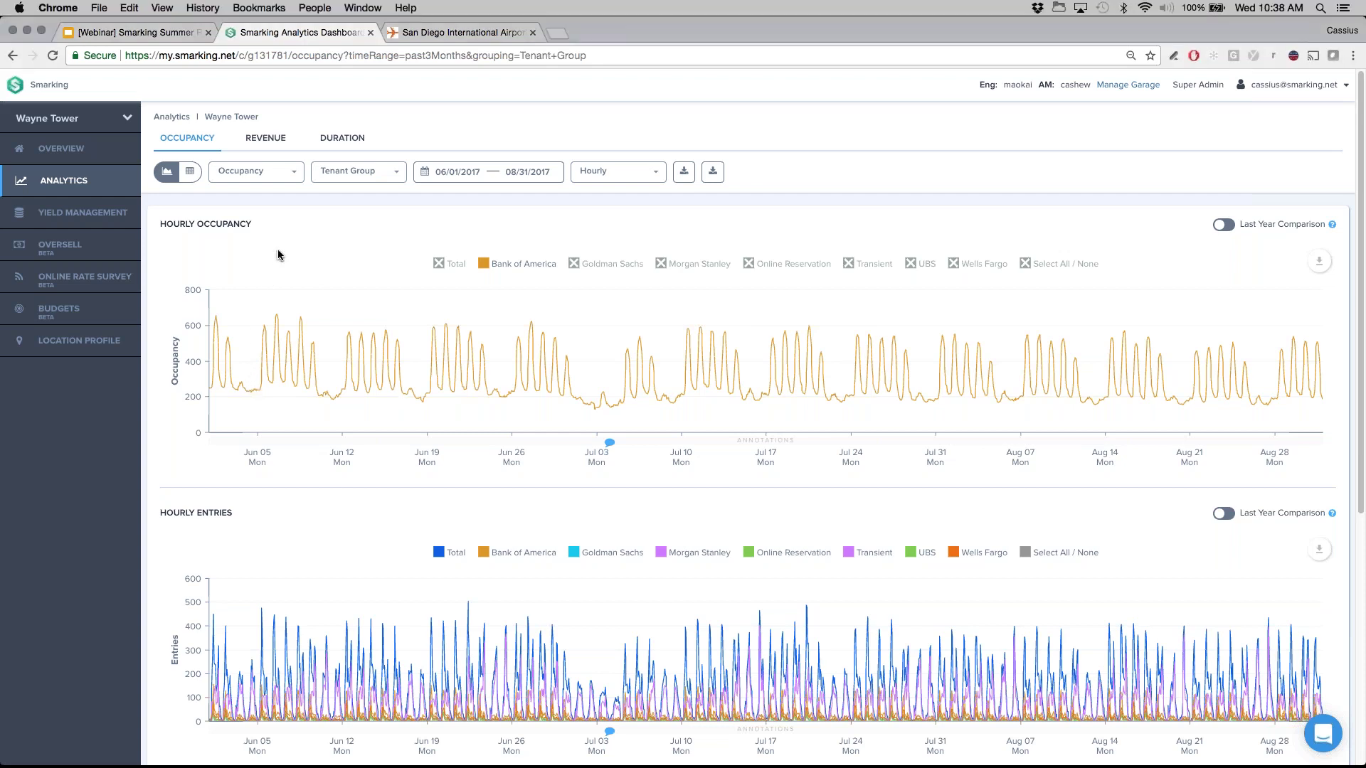
# Return to Wayne Tower's oversell page and review the figures for each tenant group.
pyautogui.click(102, 250)
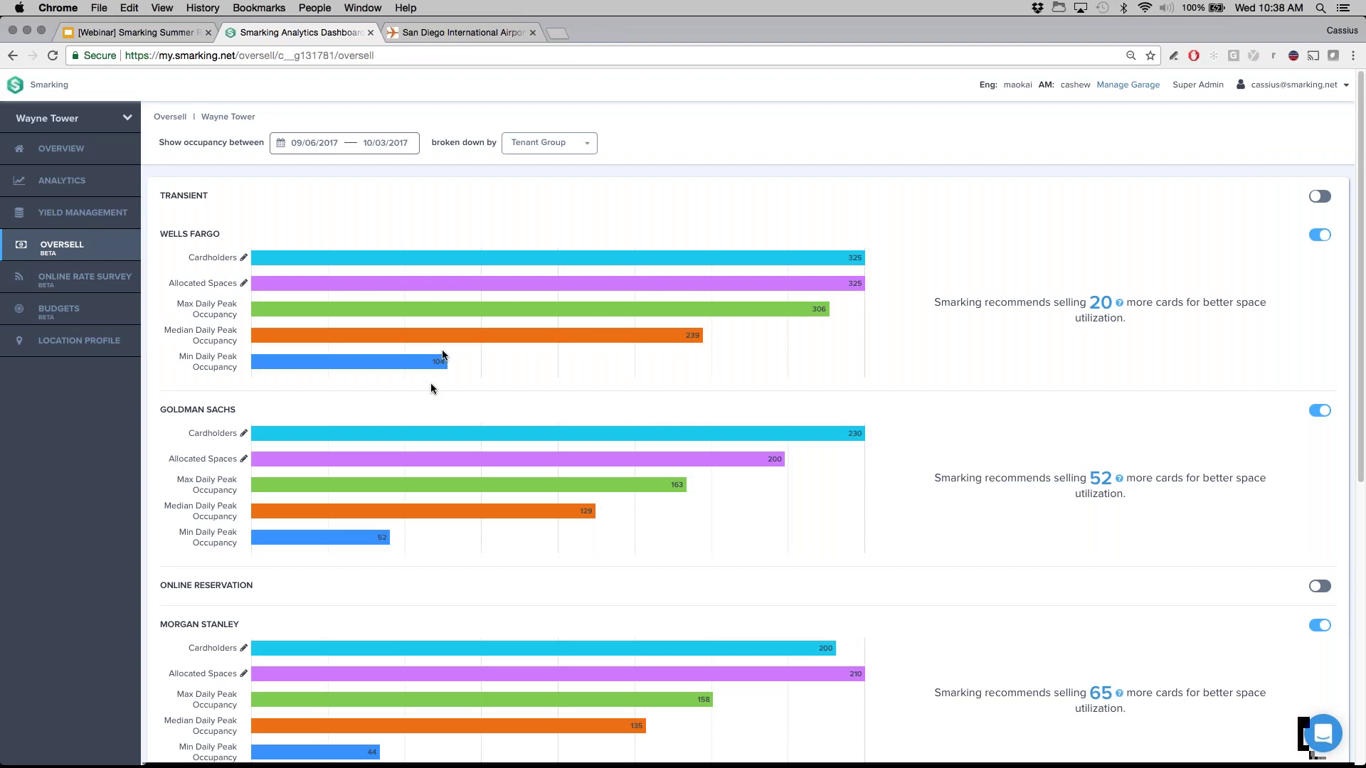
pyautogui.scroll(-3, 434, 386)
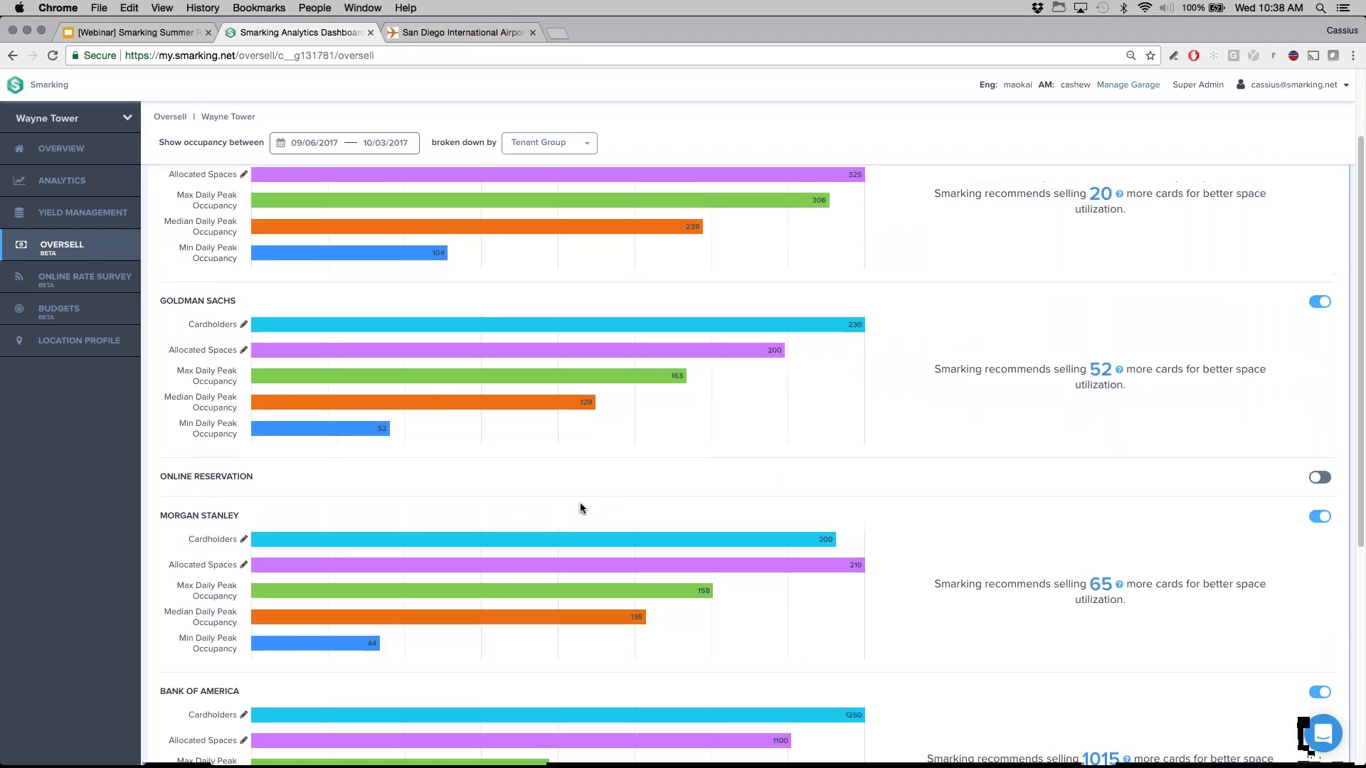
pyautogui.scroll(1, 580, 508)
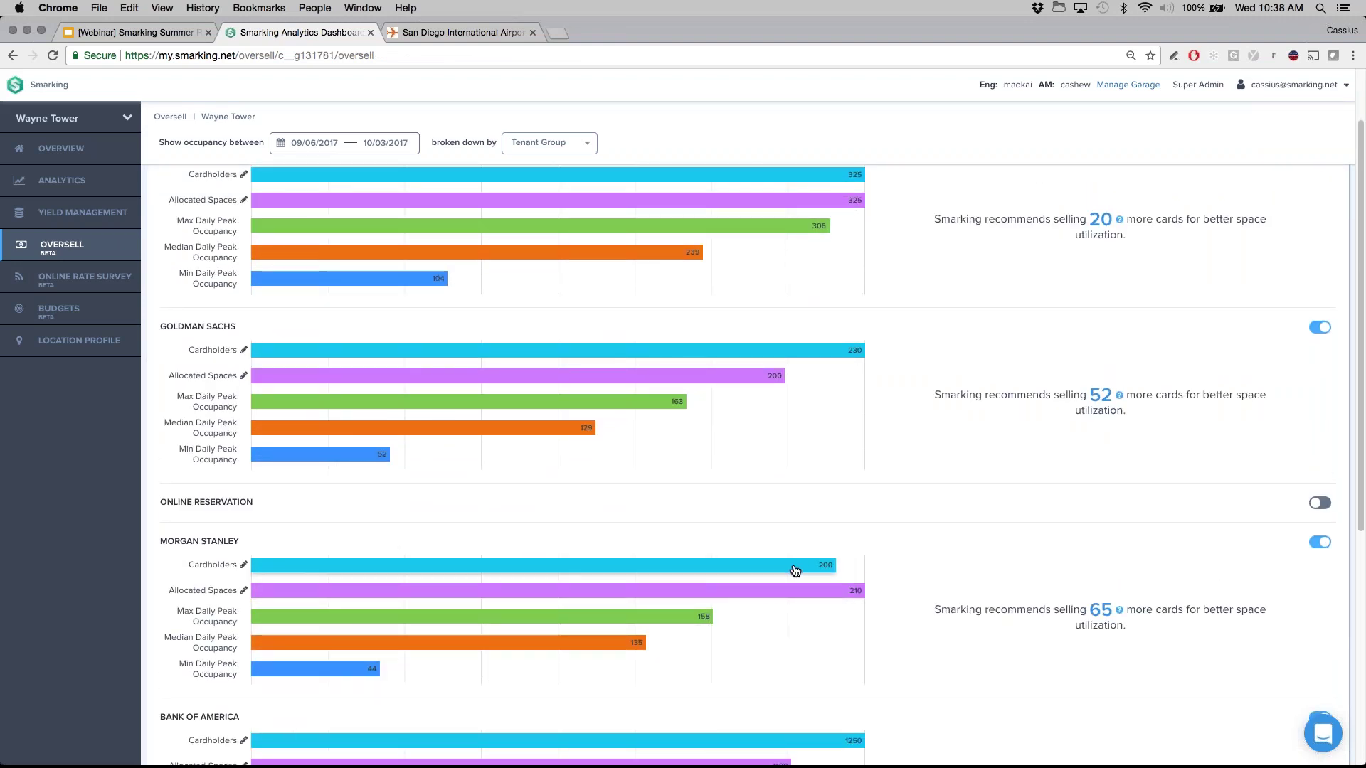
pyautogui.scroll(3, 795, 569)
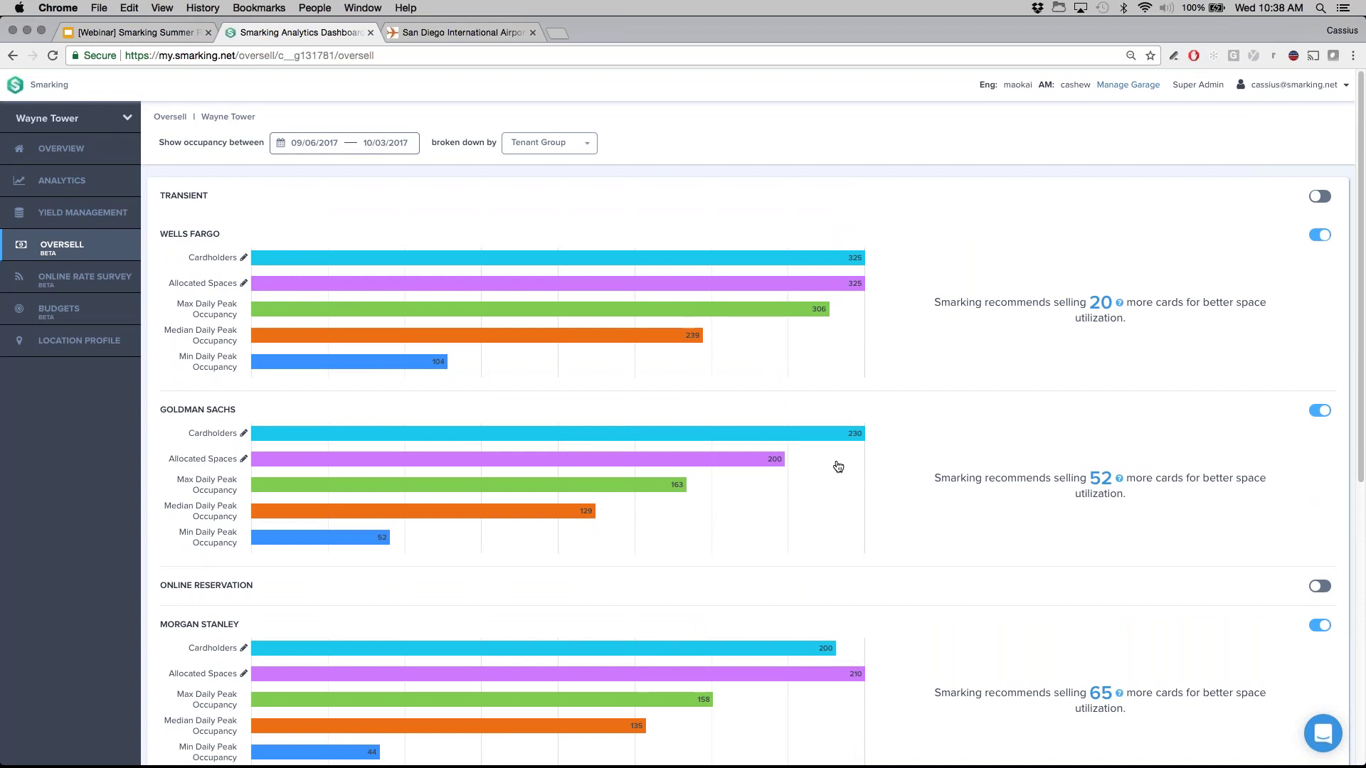
pyautogui.click(799, 437)
pyautogui.click(784, 459)
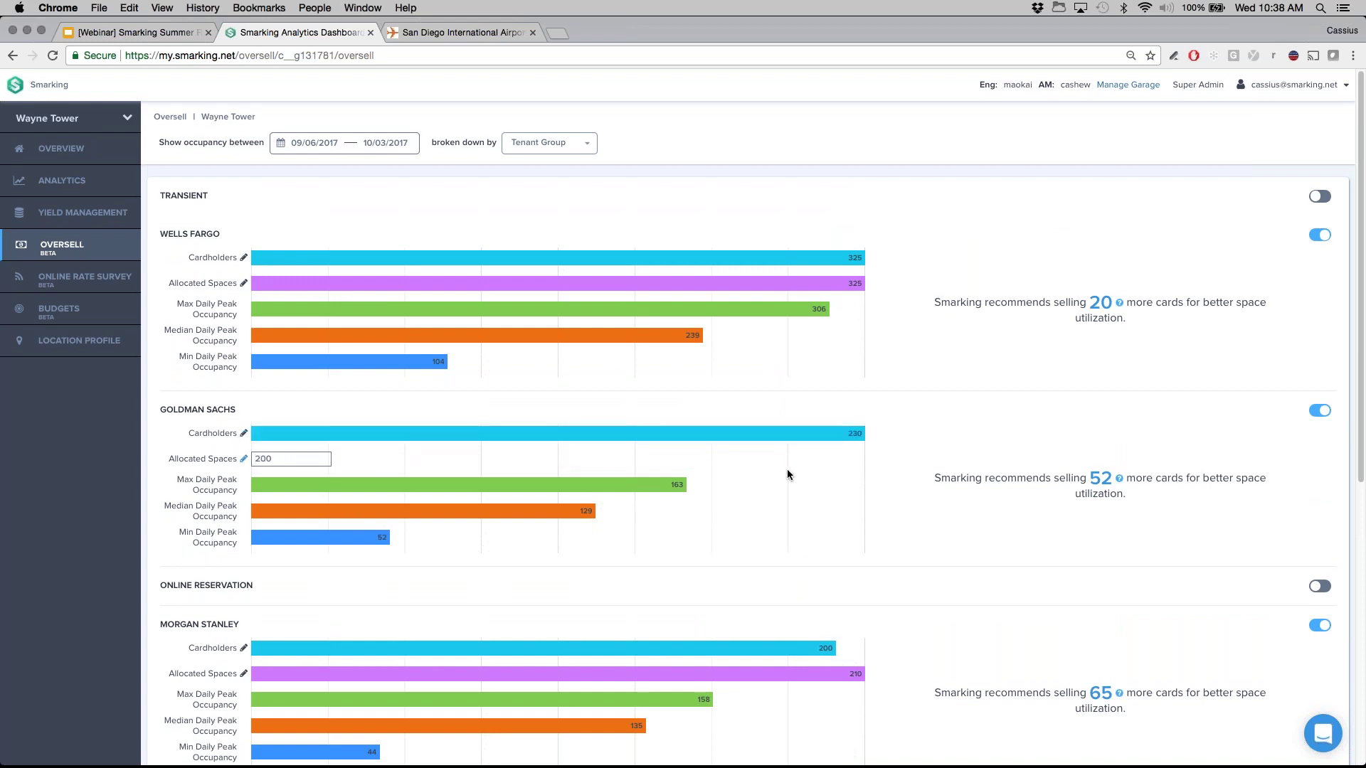
pyautogui.click(787, 473)
# Compare the oversell recommendations for Goldman Sachs, Morgan Stanley and Bank of America.
pyautogui.scroll(-2, 792, 474)
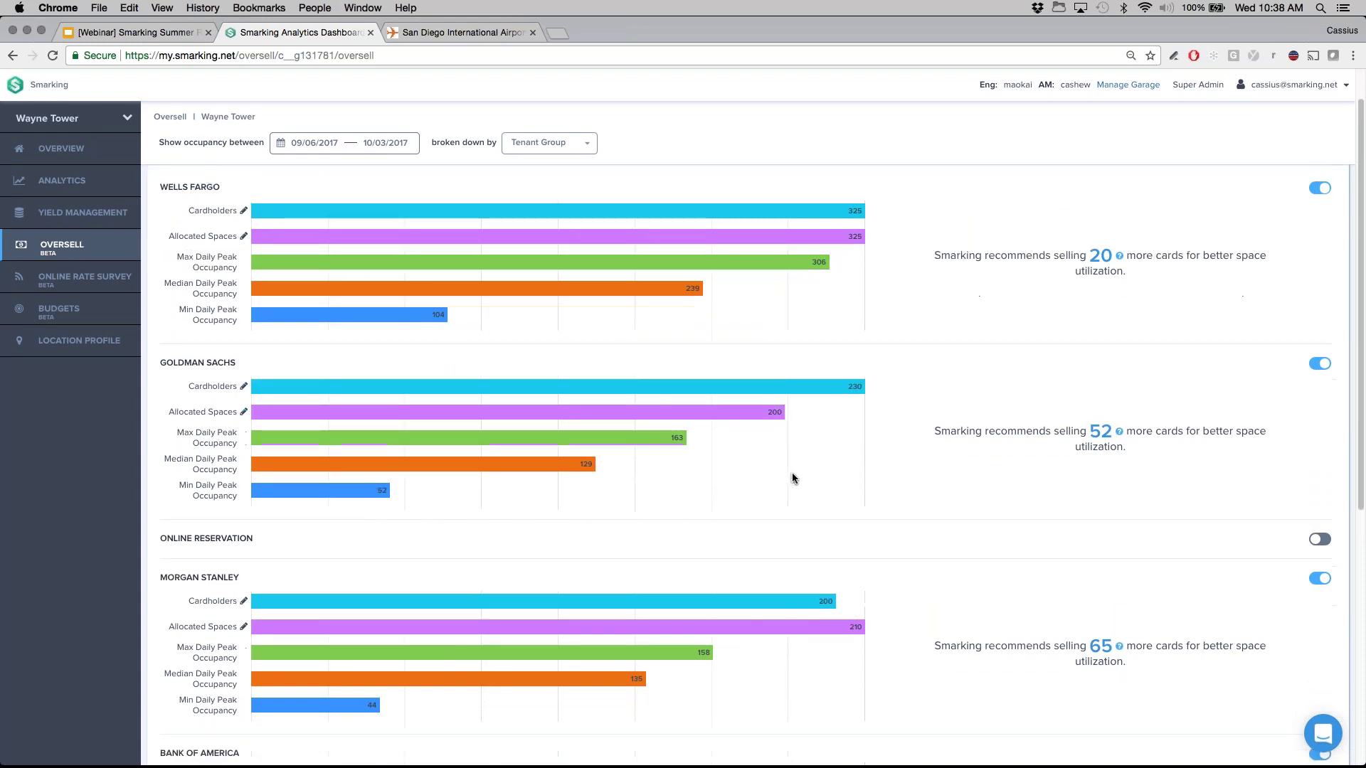
pyautogui.scroll(-1, 792, 475)
pyautogui.scroll(-1, 792, 475)
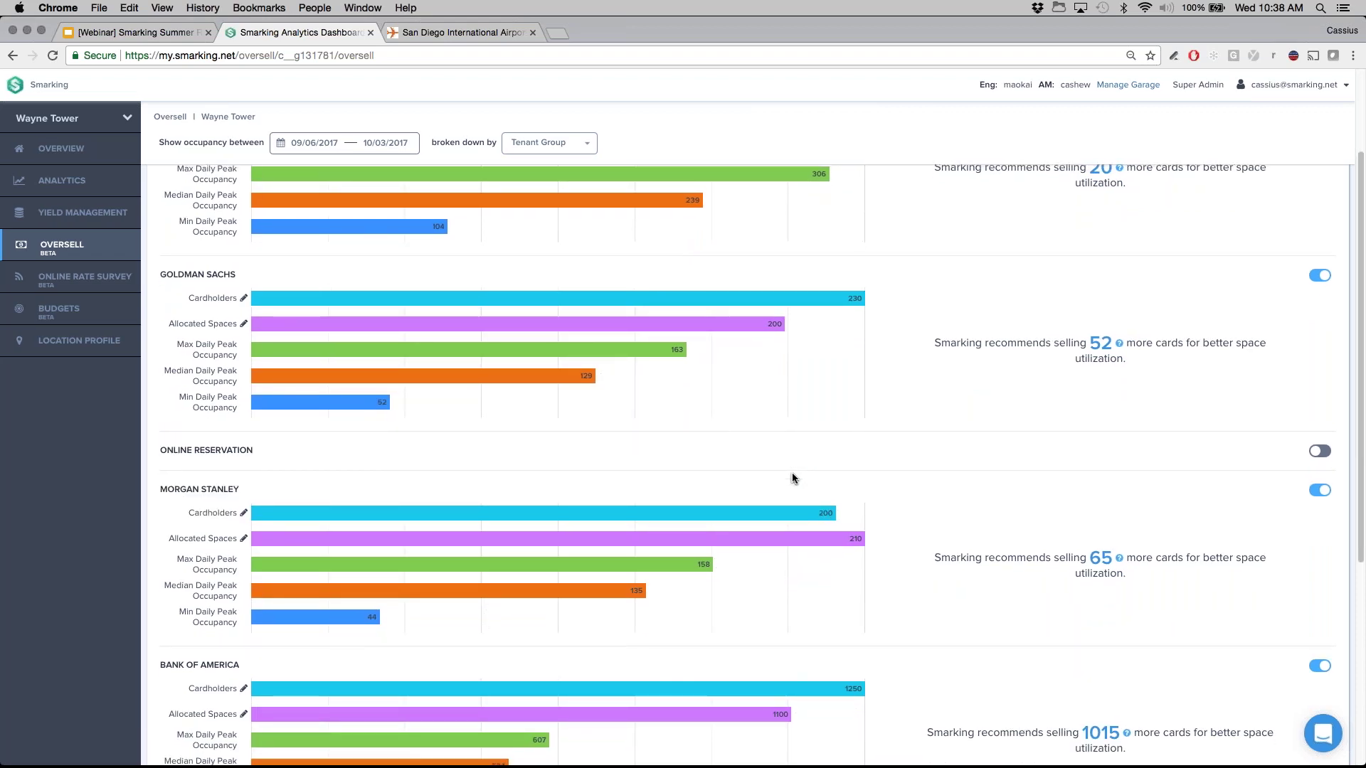
pyautogui.scroll(2, 792, 478)
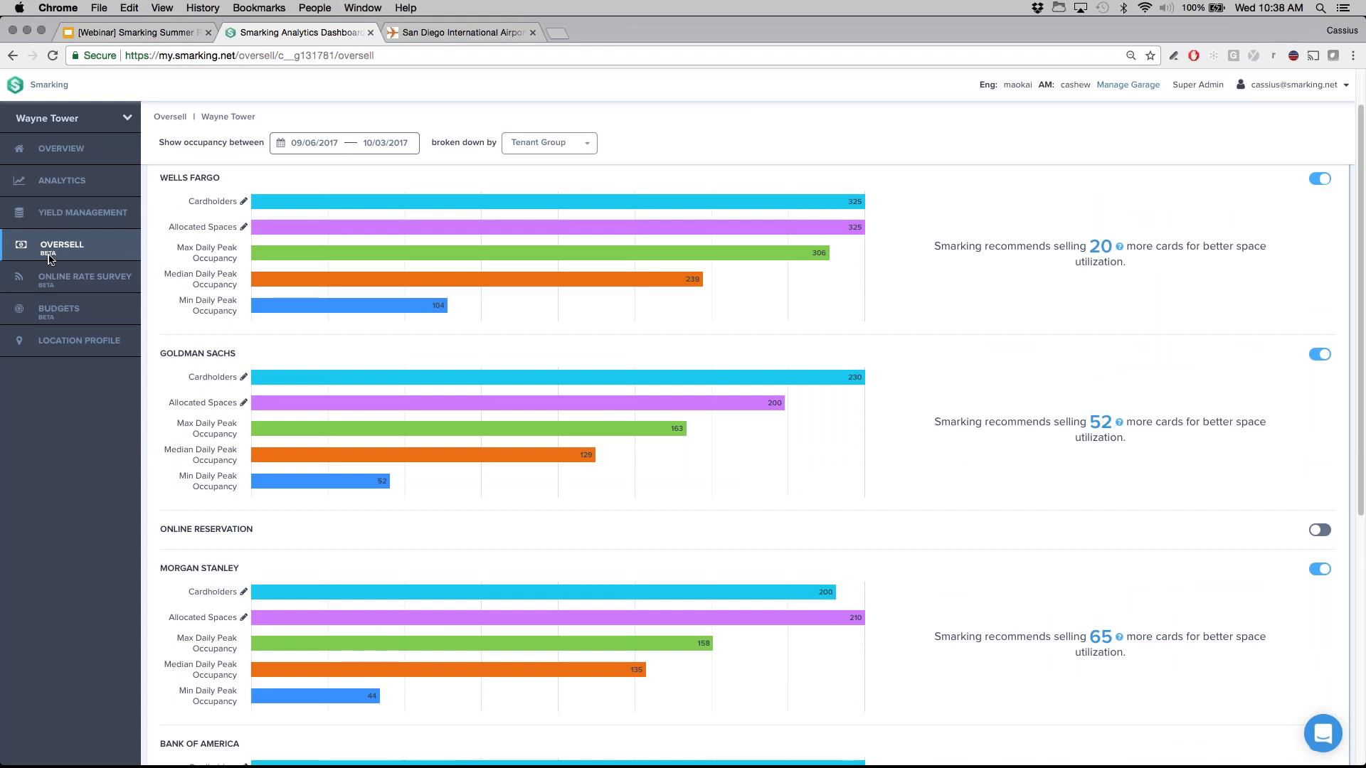
# Locate the disabled Online Reservation and Transient groups, and switch Transient's oversell chart on and back off.
pyautogui.moveTo(161, 530); pyautogui.dragTo(252, 530)
pyautogui.scroll(1, 252, 530)
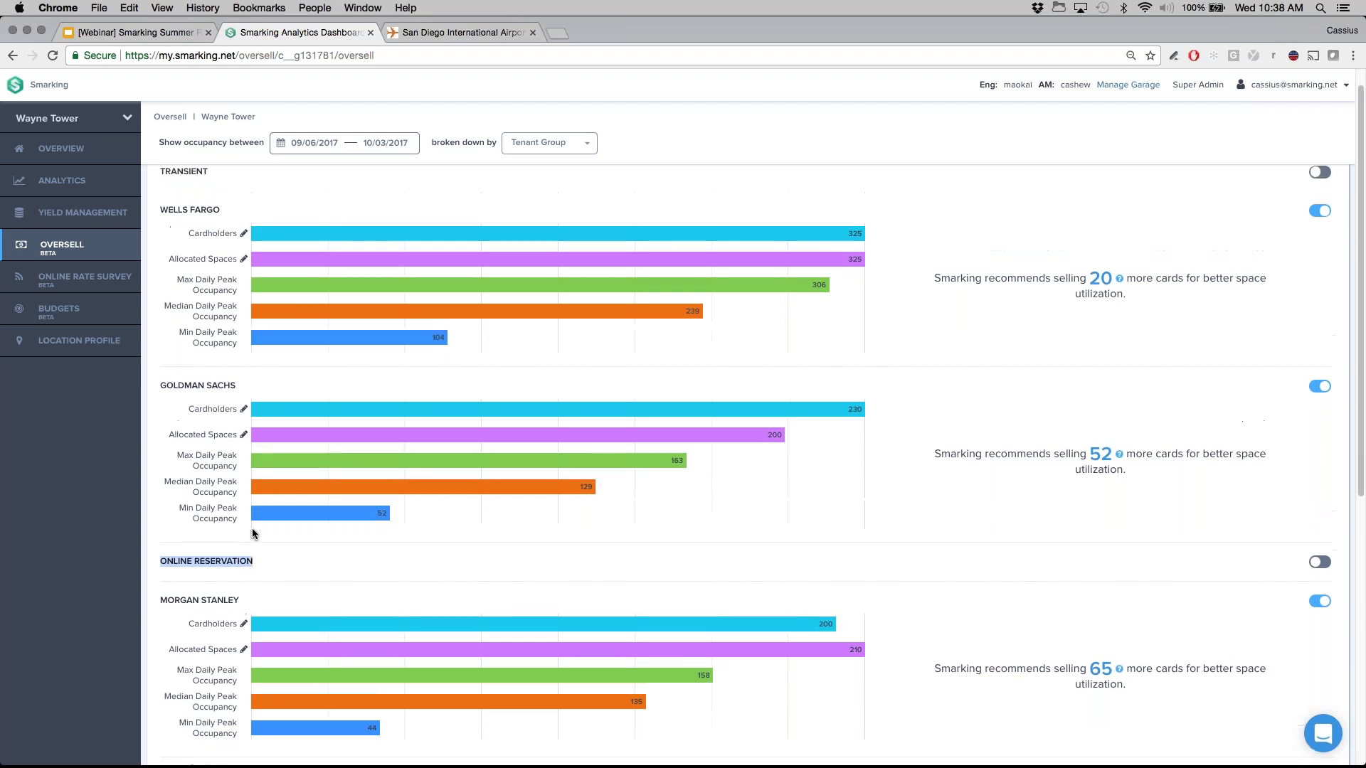
pyautogui.scroll(1, 252, 534)
pyautogui.doubleClick(179, 201)
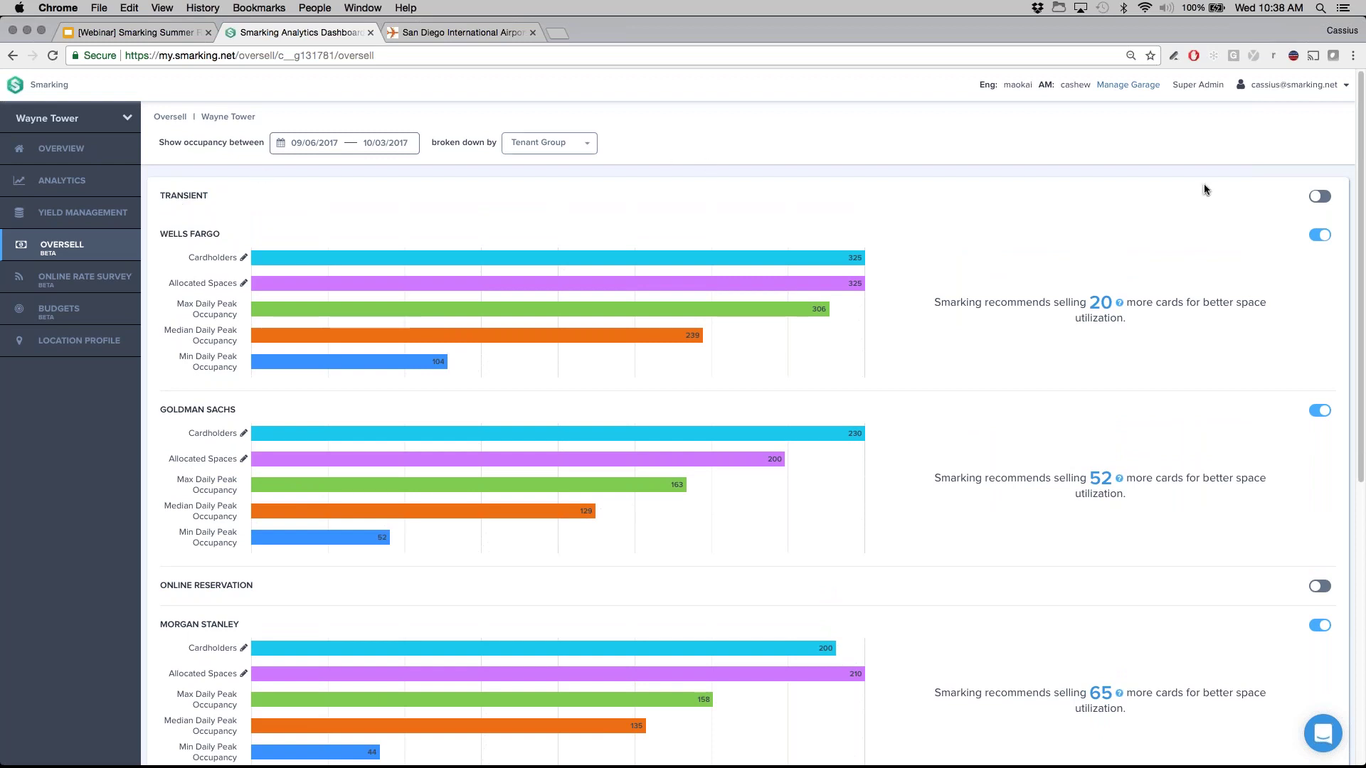
pyautogui.click(1320, 199)
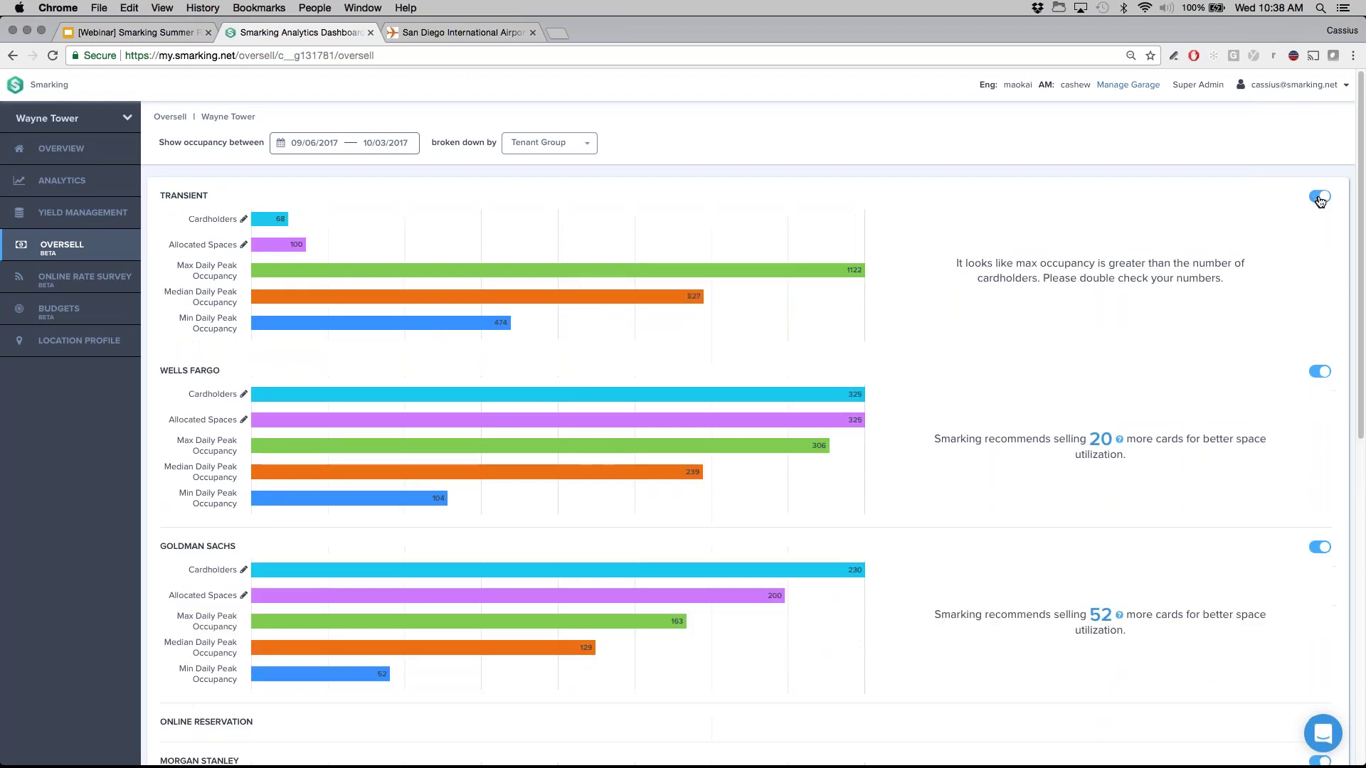
pyautogui.click(1321, 199)
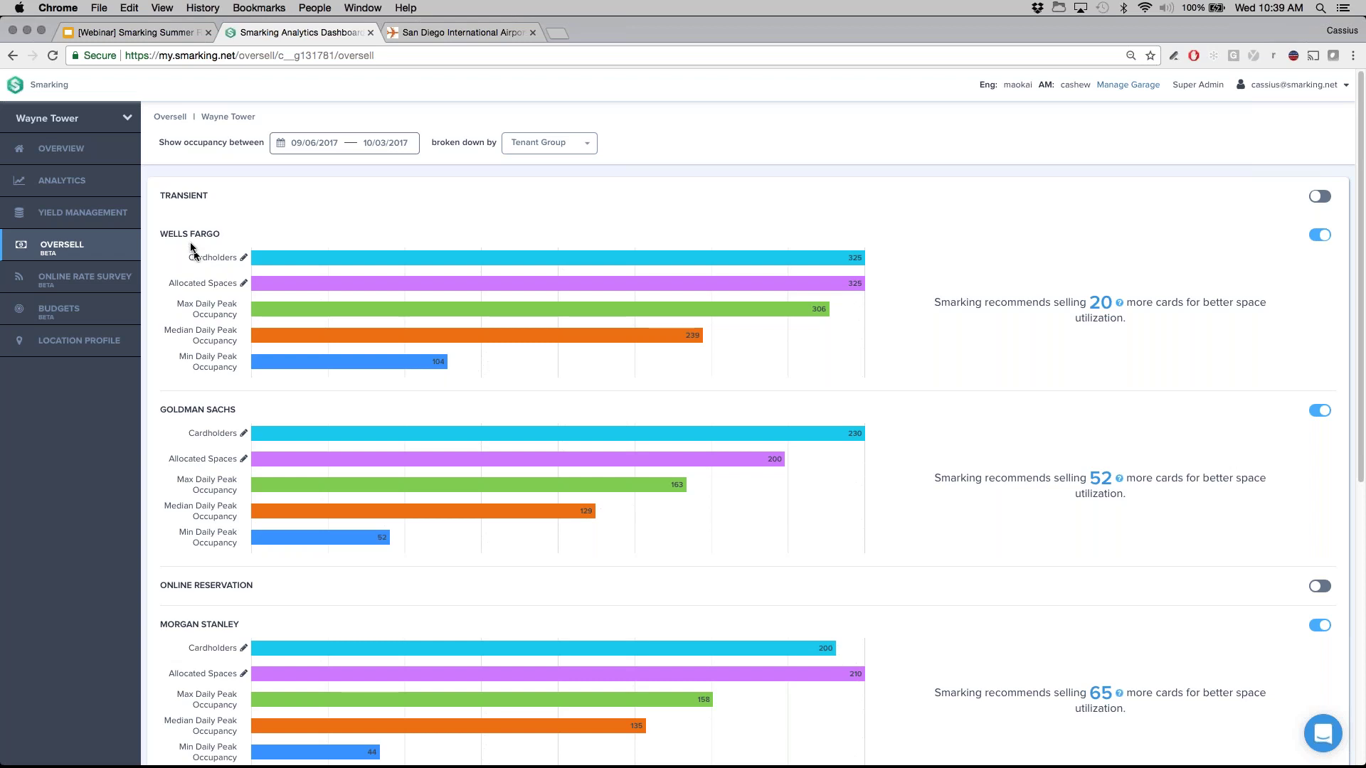
# Search the locations for "city hall" and switch to City Hall.
pyautogui.click(126, 118)
pyautogui.write('city hall')
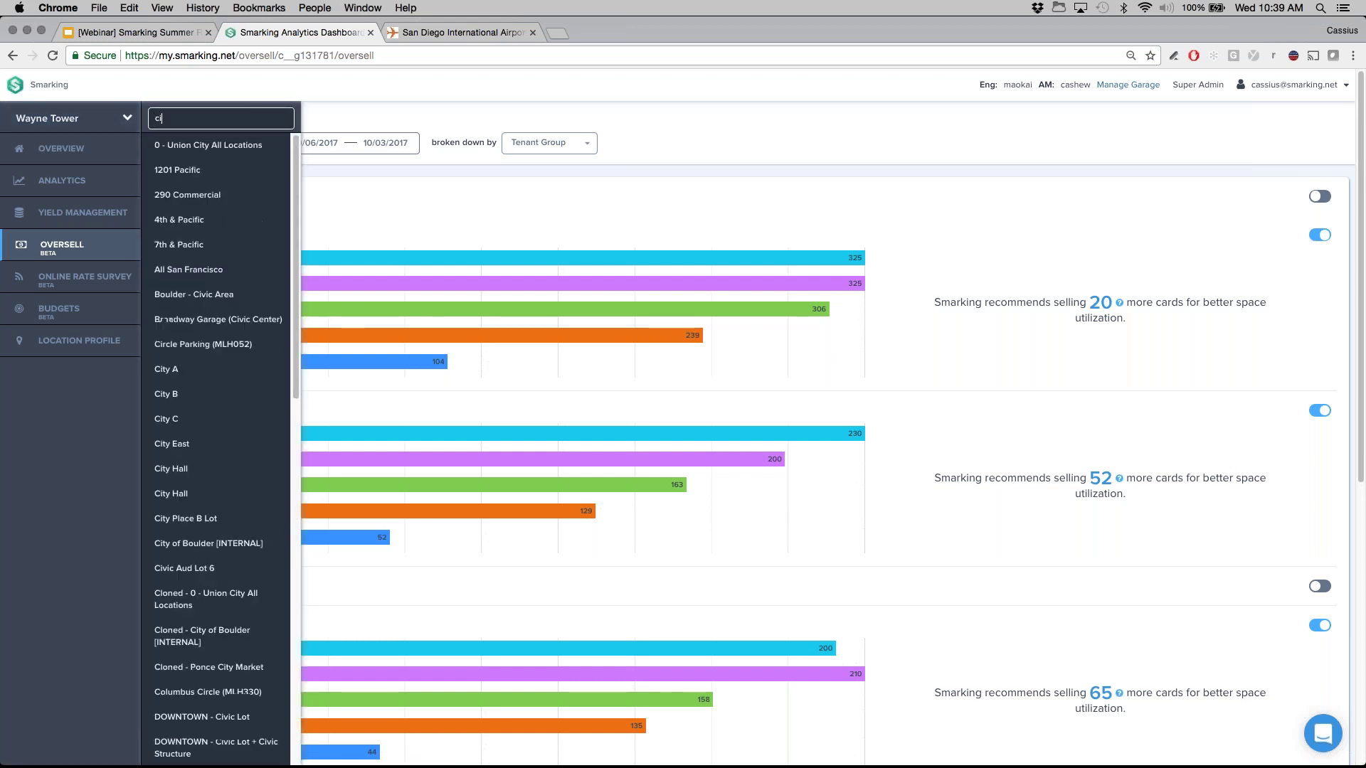
pyautogui.click(201, 148)
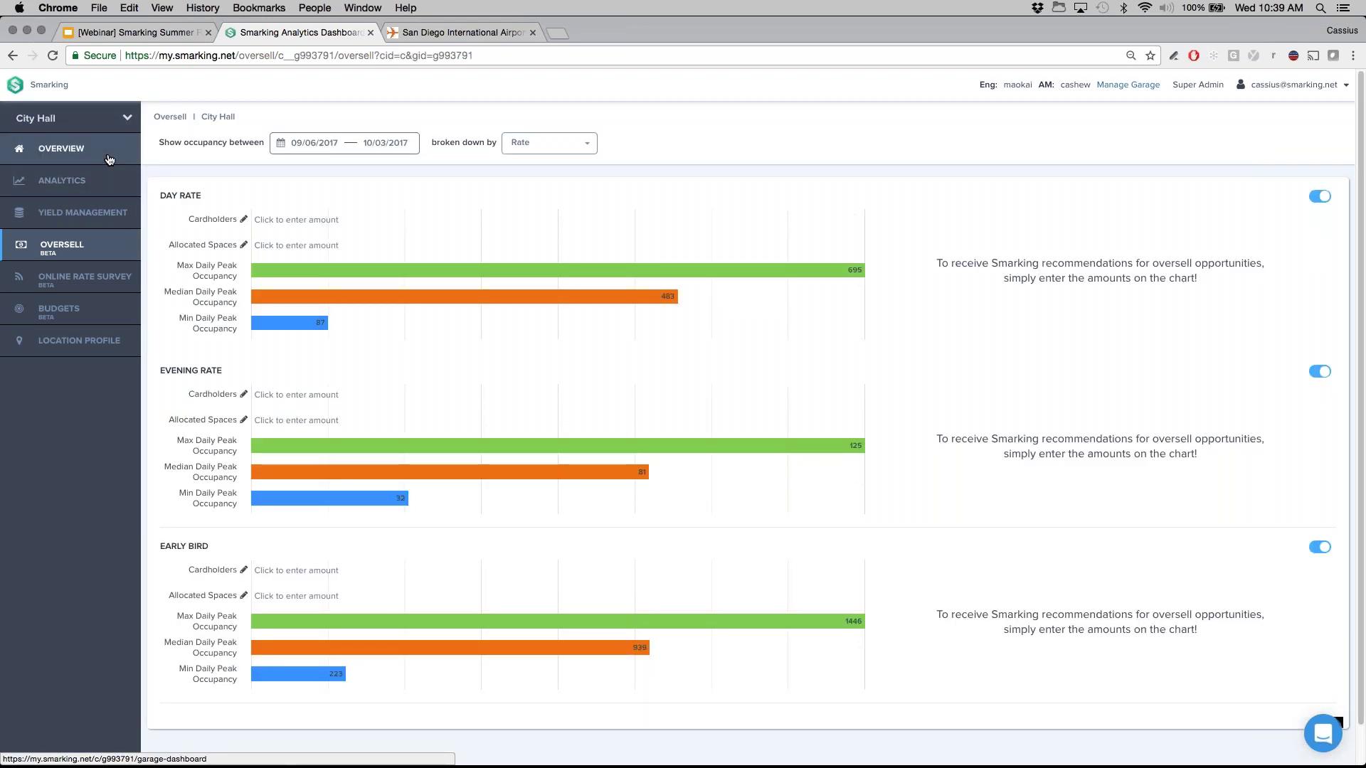
# Open City Hall's online rate survey and show all garages in the comparison.
pyautogui.click(80, 277)
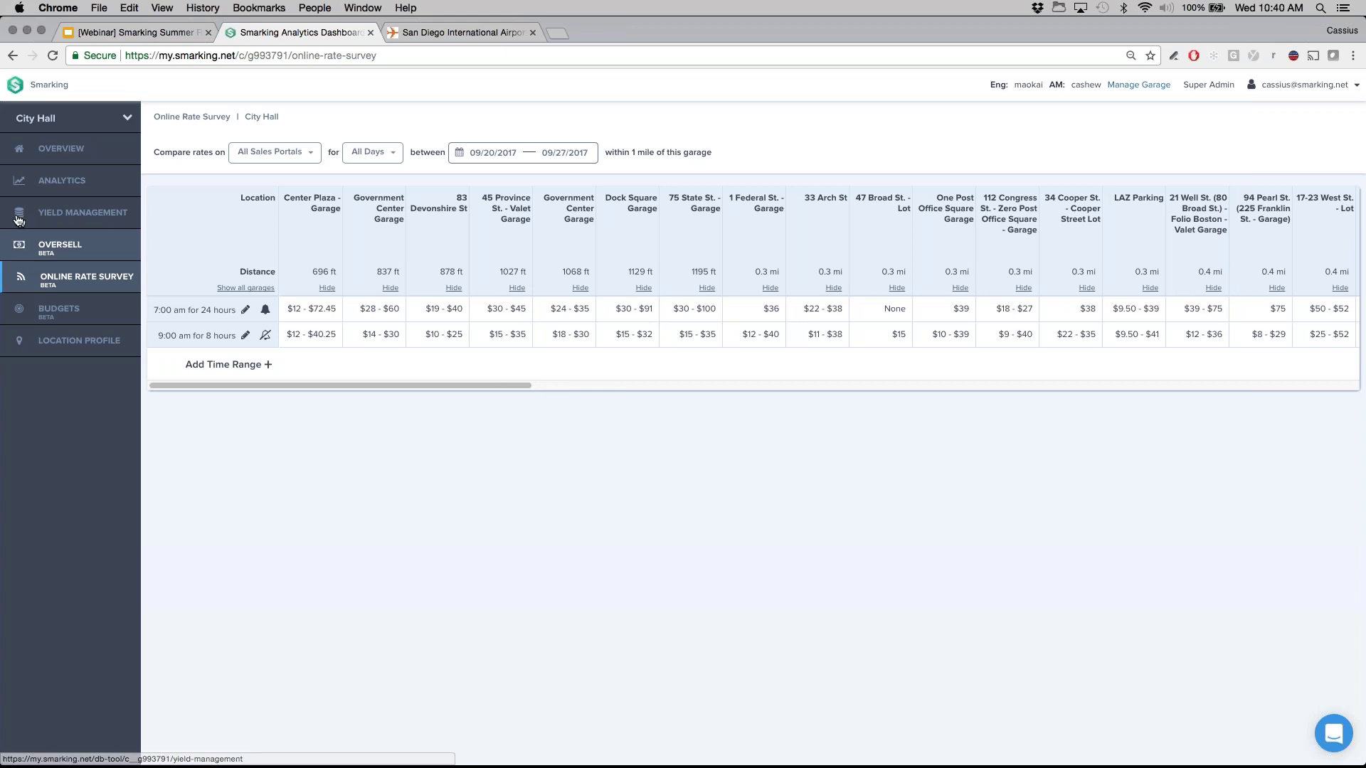
pyautogui.click(230, 289)
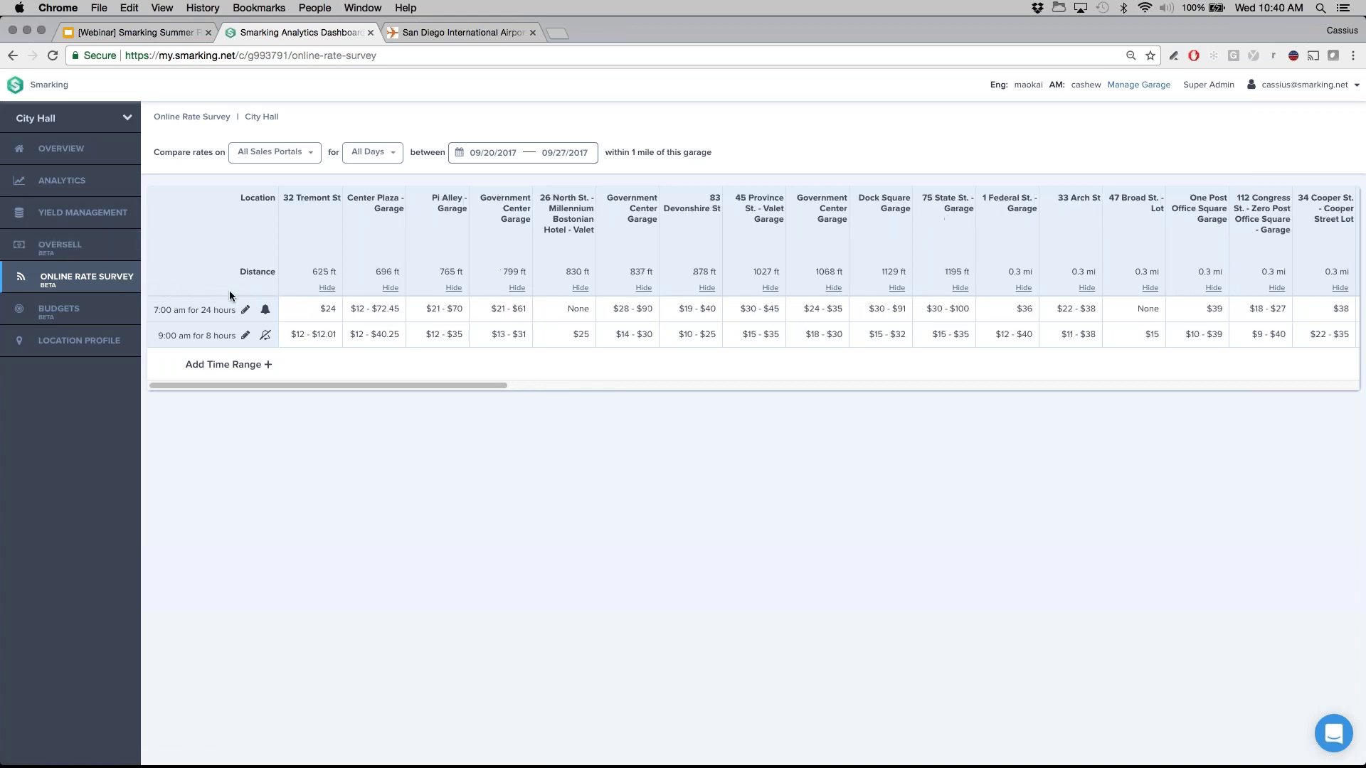
# Review the sales portal, day and date range filters, and look at Center Plaza Garage's daily rates by portal.
pyautogui.click(279, 152)
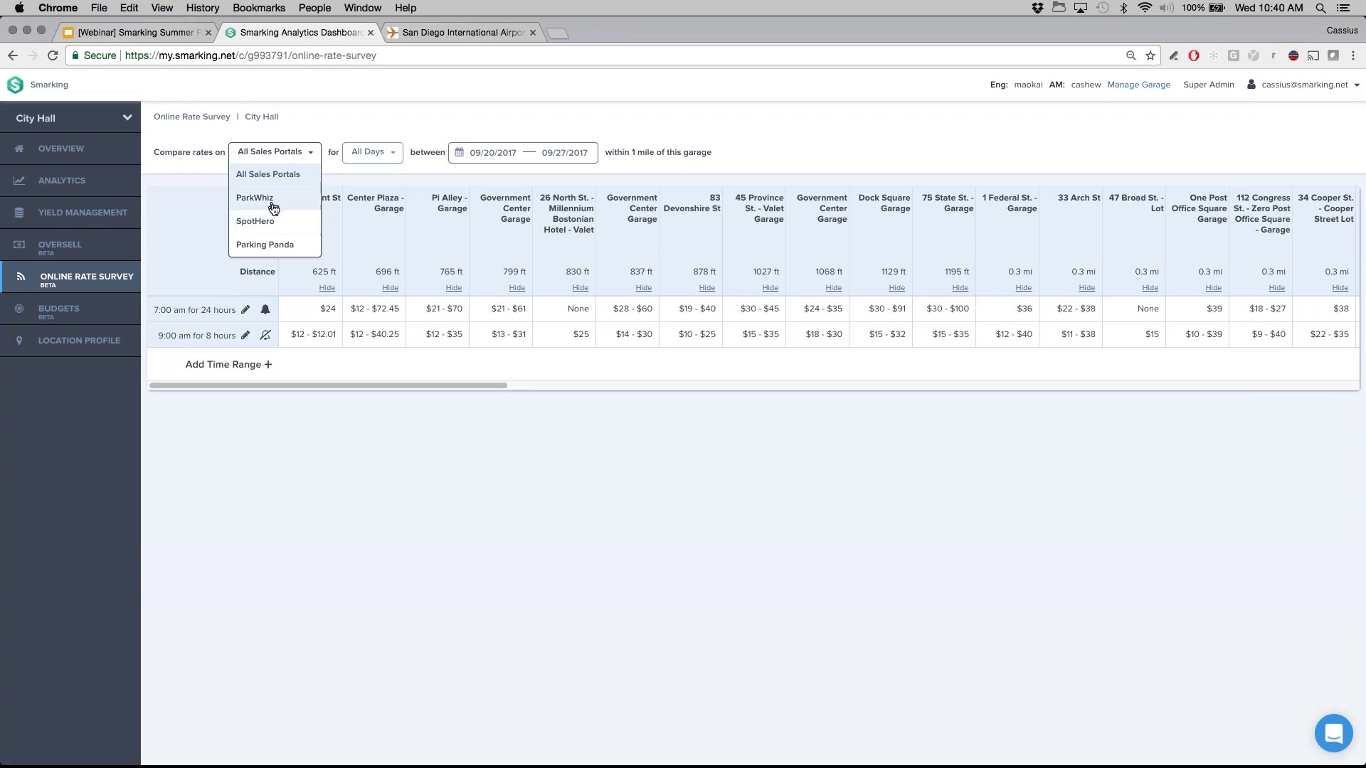
pyautogui.click(370, 158)
pyautogui.click(370, 158)
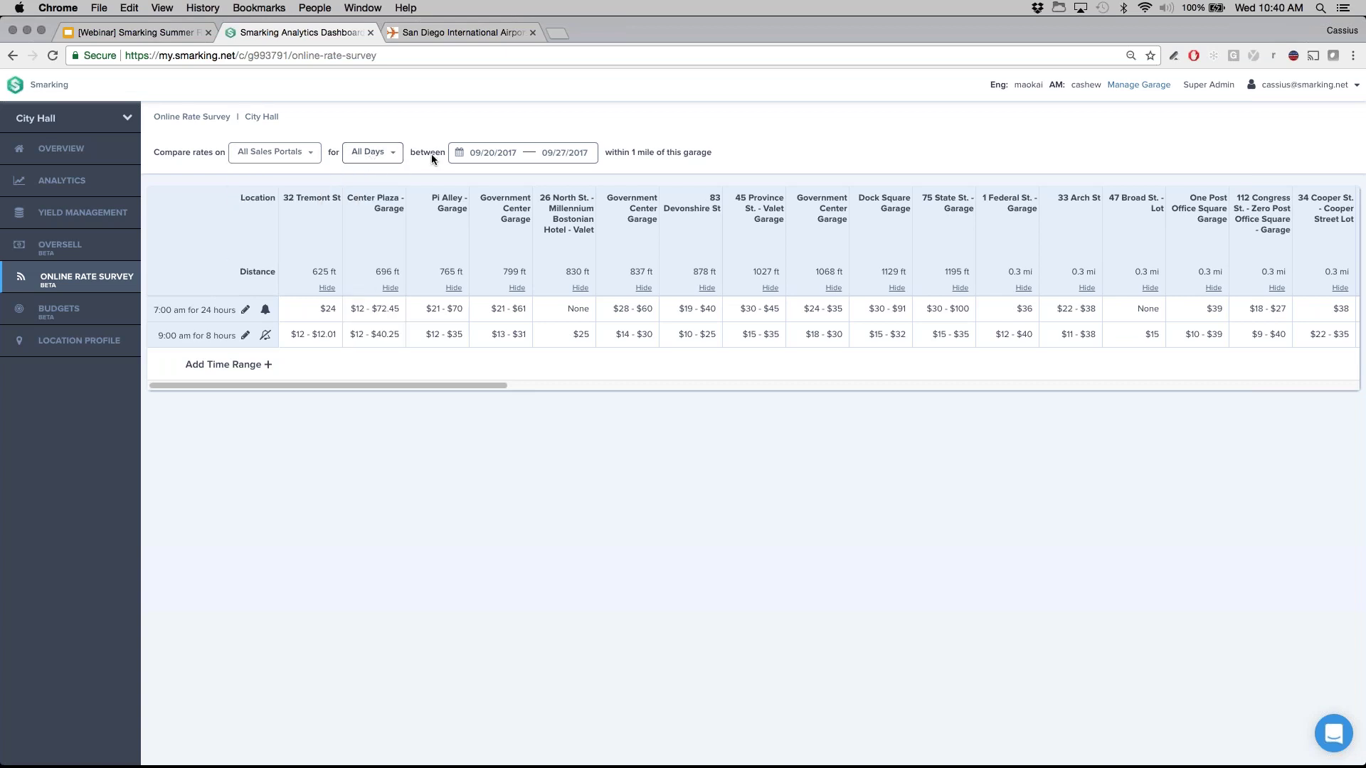
pyautogui.click(496, 151)
pyautogui.click(496, 151)
pyautogui.moveTo(367, 306)
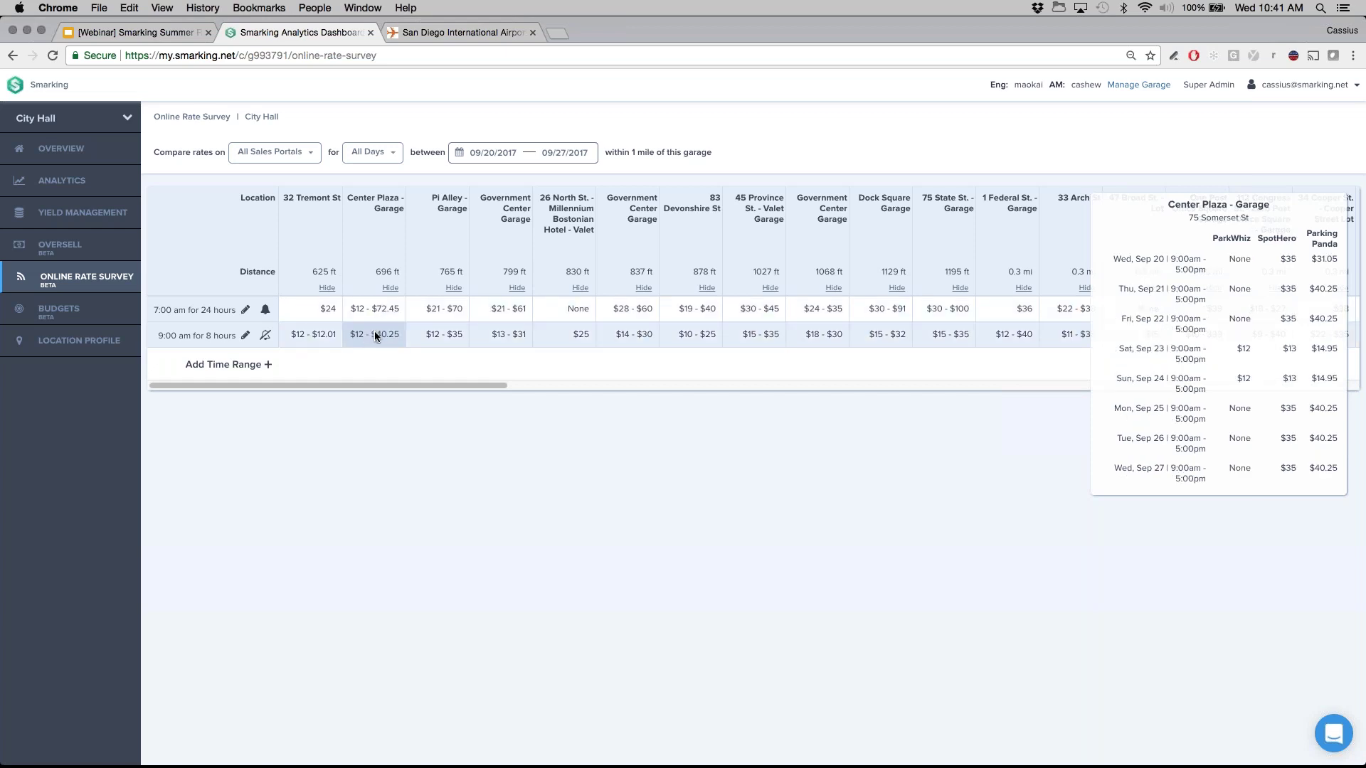
# Add a time range starting at 5 PM with a duration of 3 hours, and check its rates at nearby garages.
pyautogui.click(222, 365)
pyautogui.moveTo(660, 392); pyautogui.dragTo(673, 394)
pyautogui.write('5')
pyautogui.click(708, 388)
pyautogui.moveTo(647, 417); pyautogui.dragTo(672, 424)
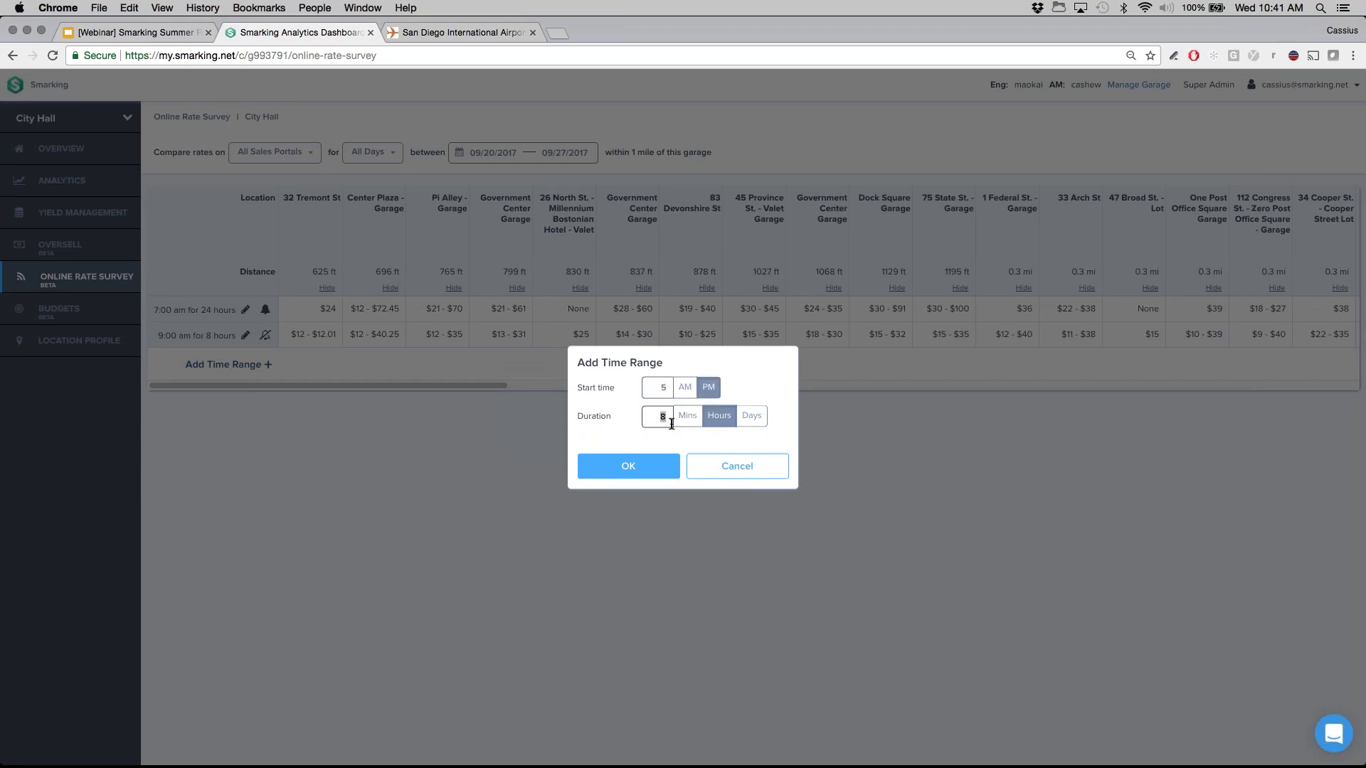
pyautogui.write('3')
pyautogui.click(637, 471)
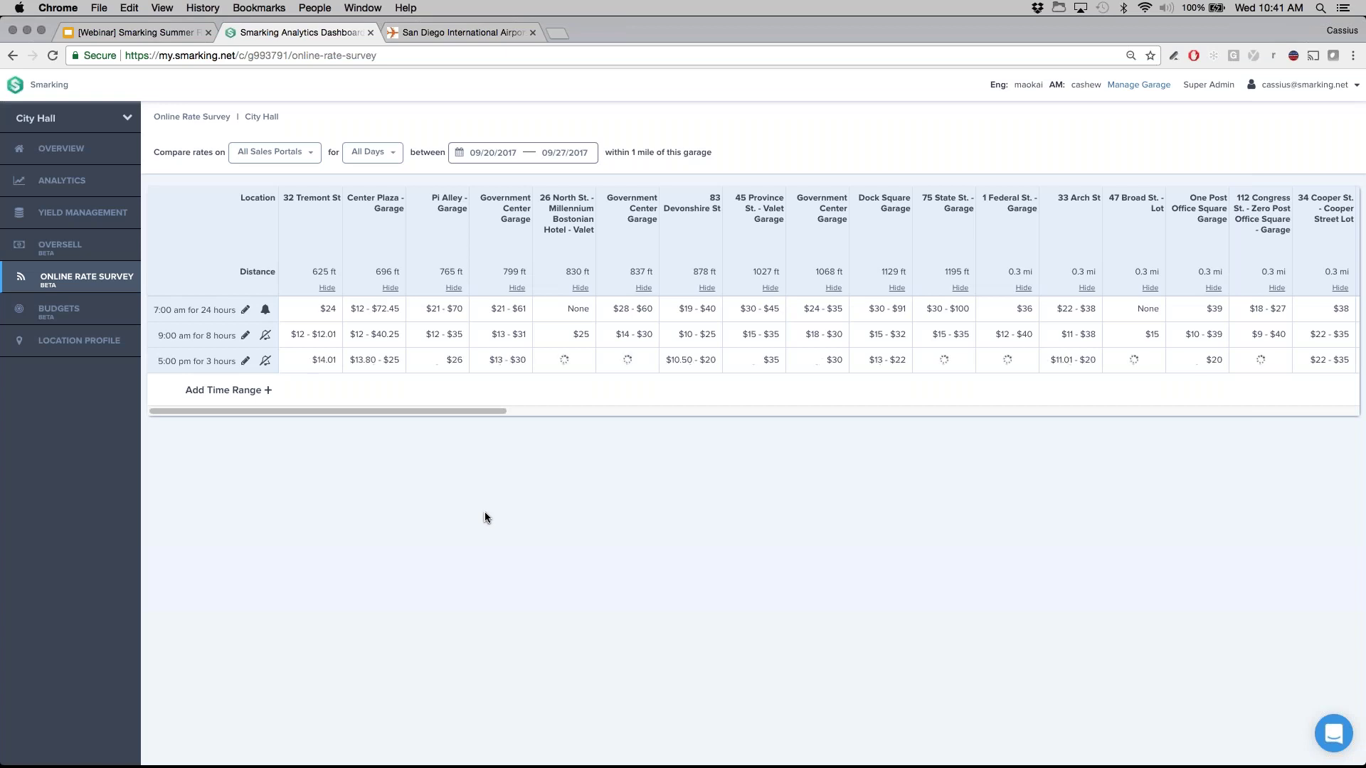
pyautogui.moveTo(404, 361)
pyautogui.moveTo(485, 368)
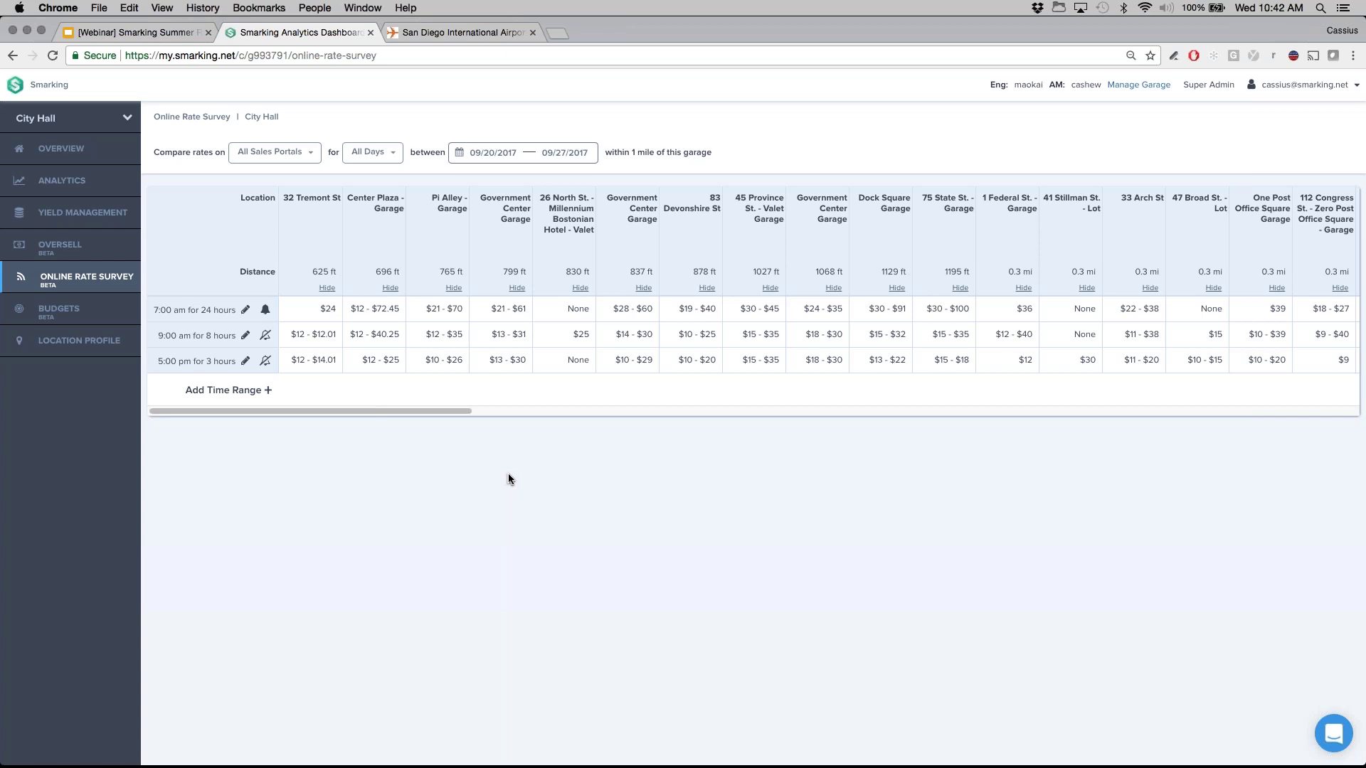
# Set an email notification for the 5:00 pm for 3 hours range when any rate changes by greater than $5.
pyautogui.click(267, 363)
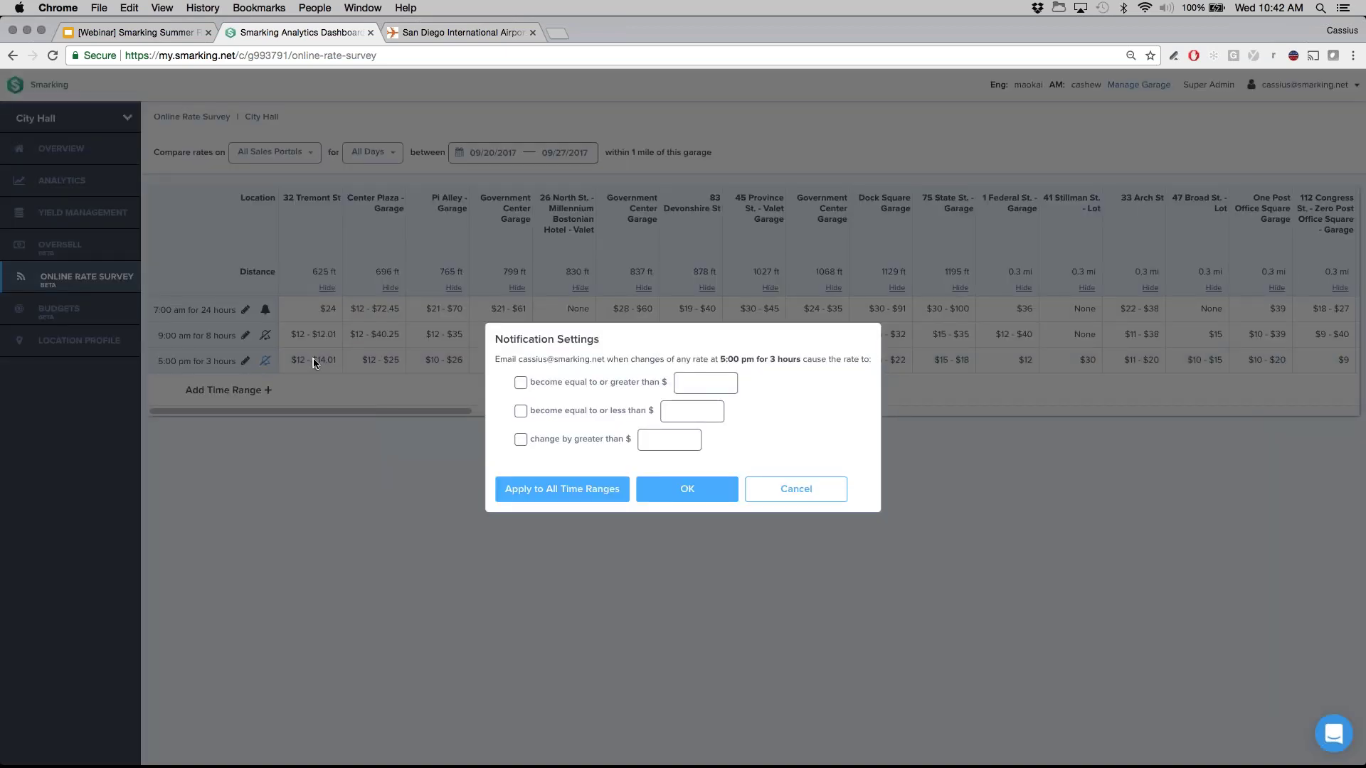
pyautogui.tripleClick(505, 340)
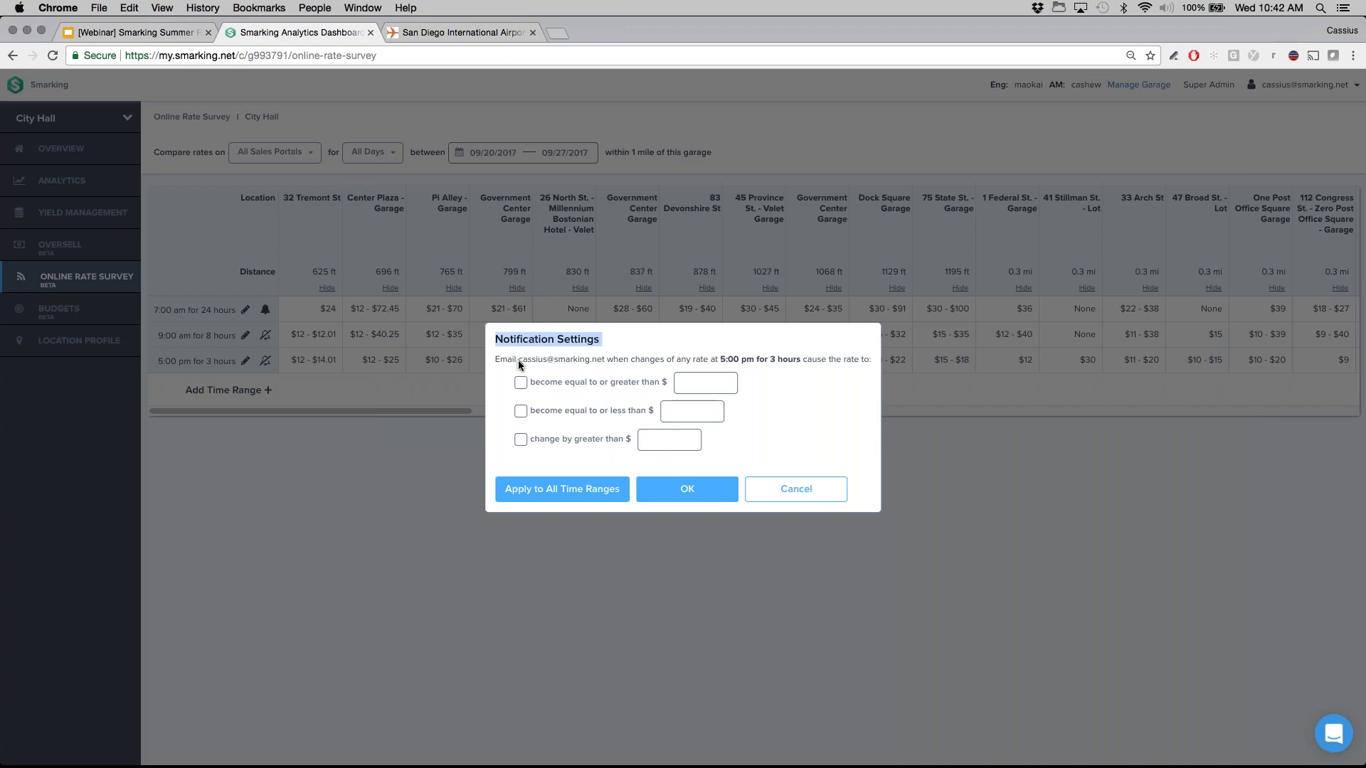
pyautogui.tripleClick(510, 360)
pyautogui.click(509, 360)
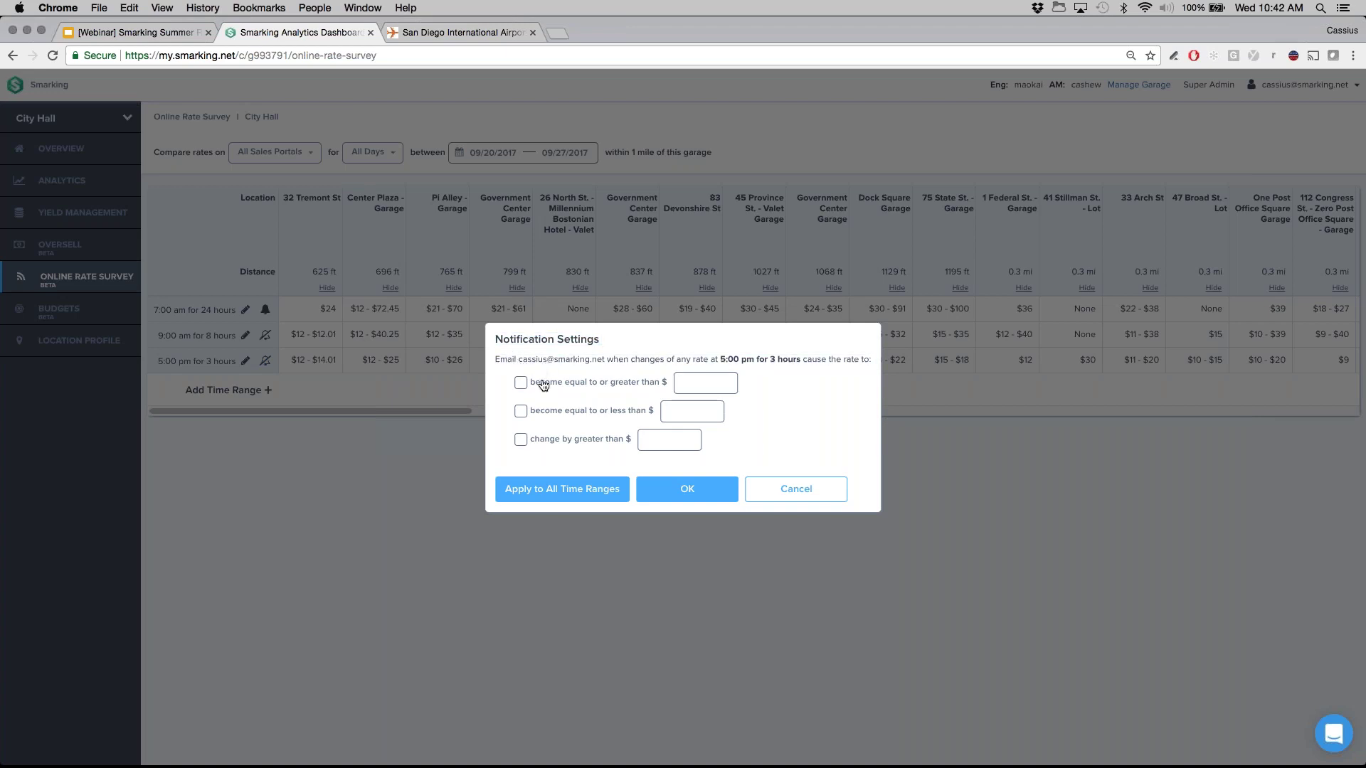
pyautogui.click(520, 439)
pyautogui.write('5')
pyautogui.click(681, 488)
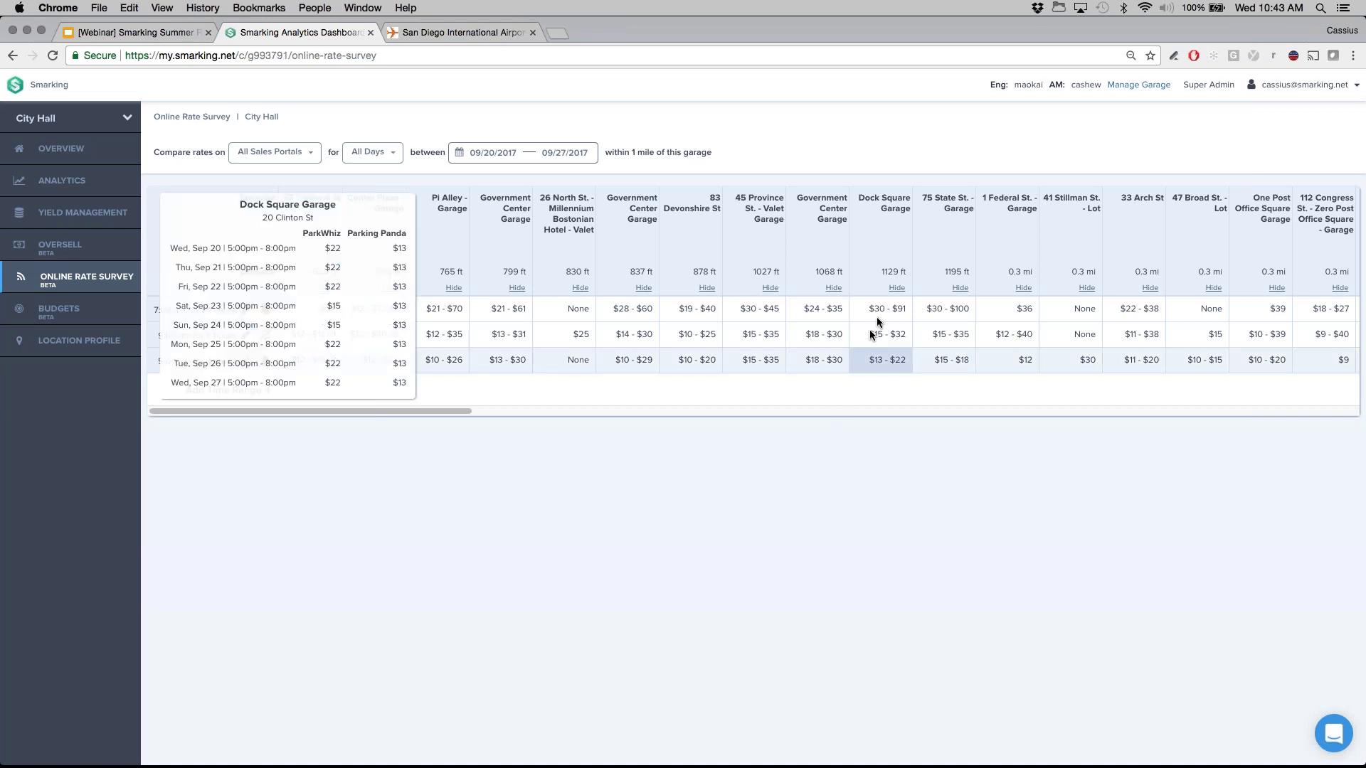
pyautogui.moveTo(923, 311)
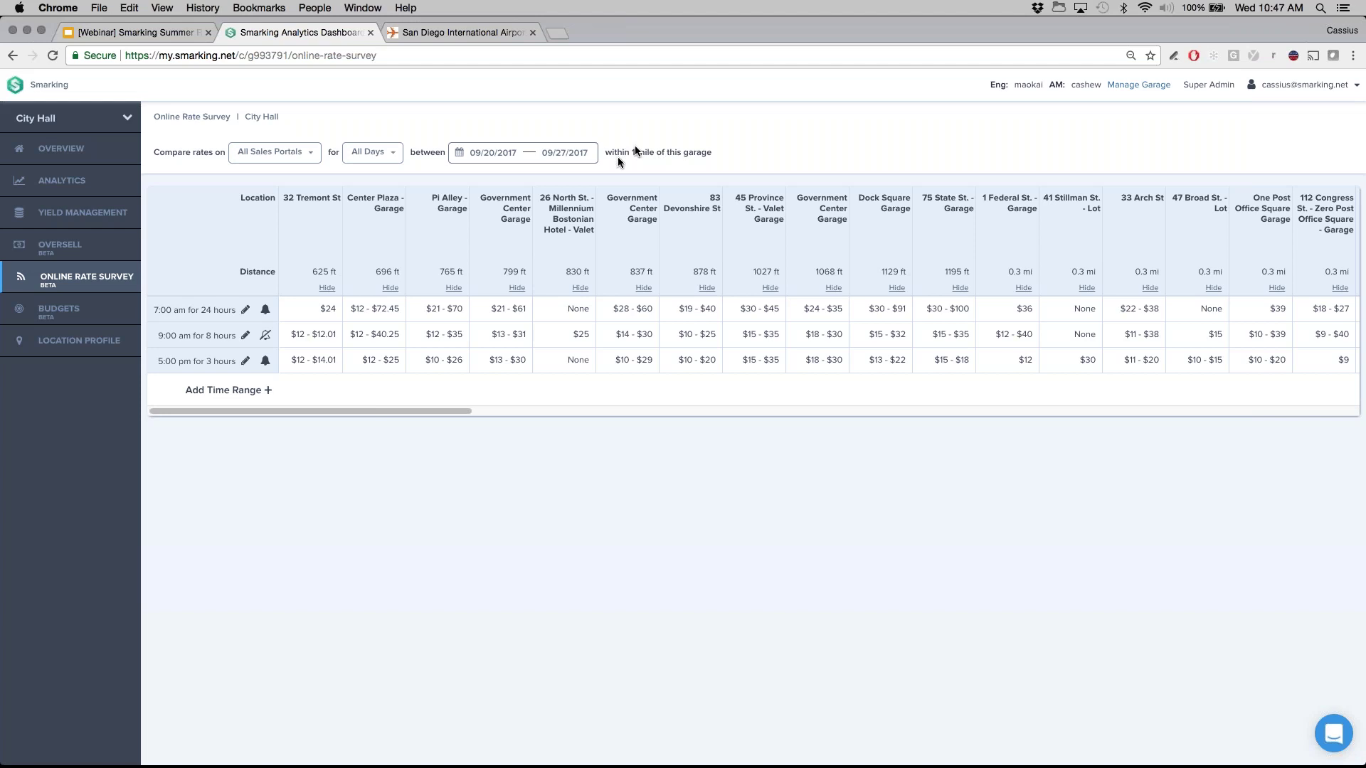
# Hide Center Plaza, Pi Alley, 45 Binford St., 10 Necco St., 11 Stillings St. and 10 St James Ave from the rate comparison.
pyautogui.click(390, 288)
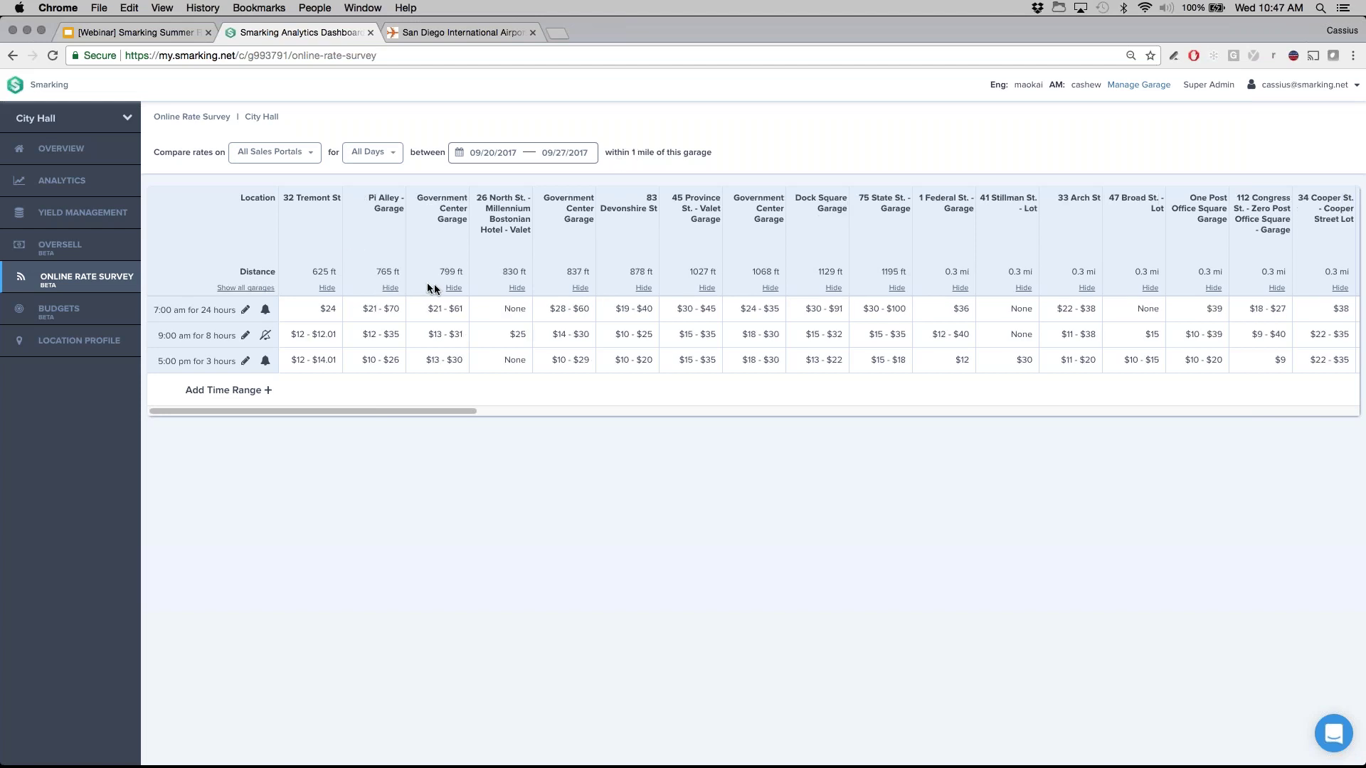
pyautogui.click(390, 288)
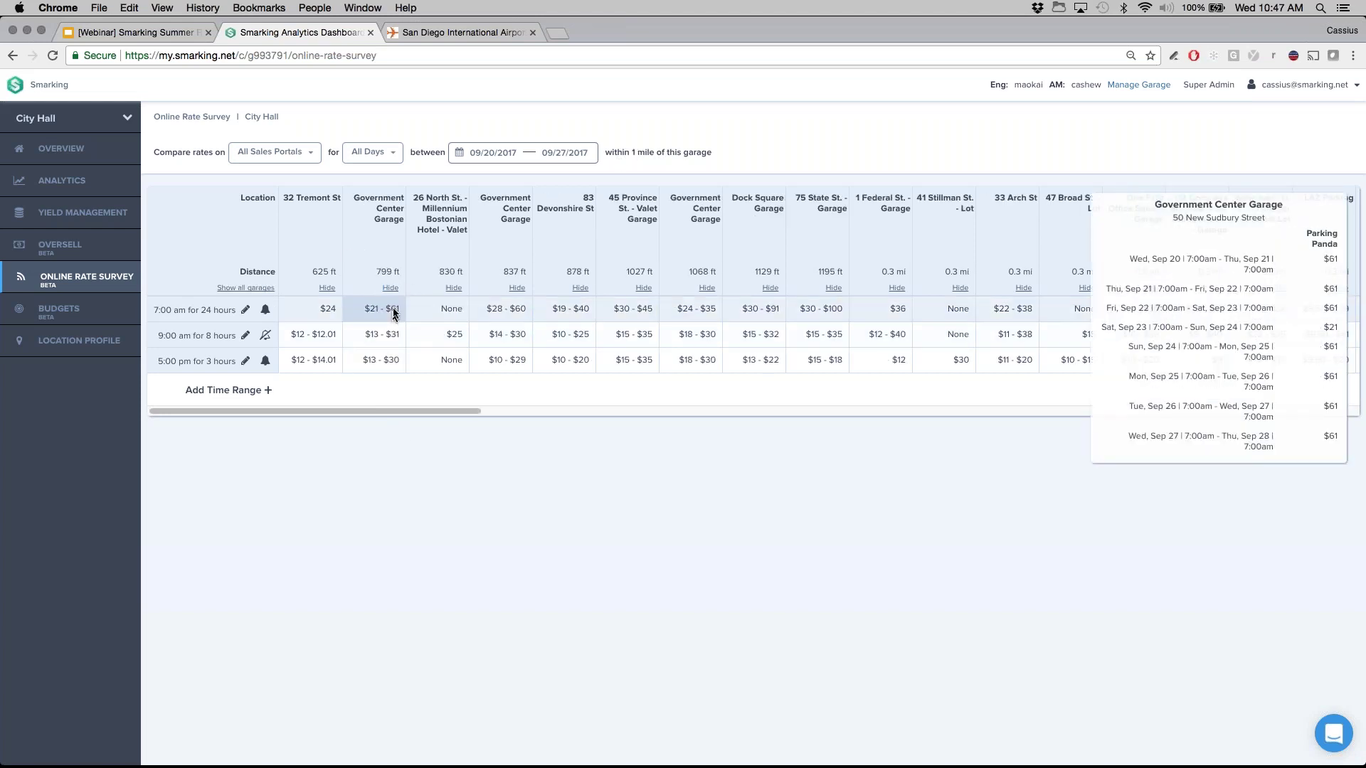
pyautogui.moveTo(387, 410); pyautogui.dragTo(1339, 377)
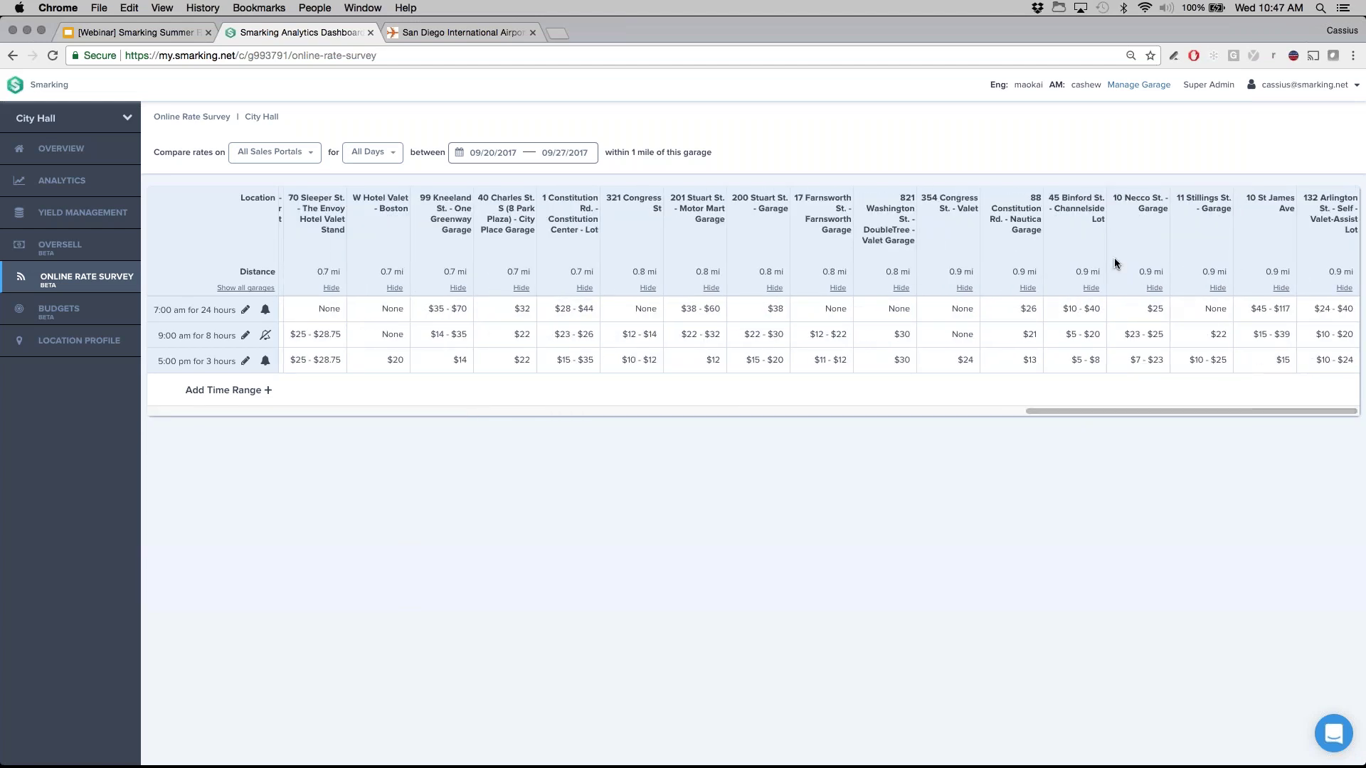
pyautogui.click(1090, 287)
pyautogui.click(1155, 289)
pyautogui.click(1217, 288)
pyautogui.click(1280, 288)
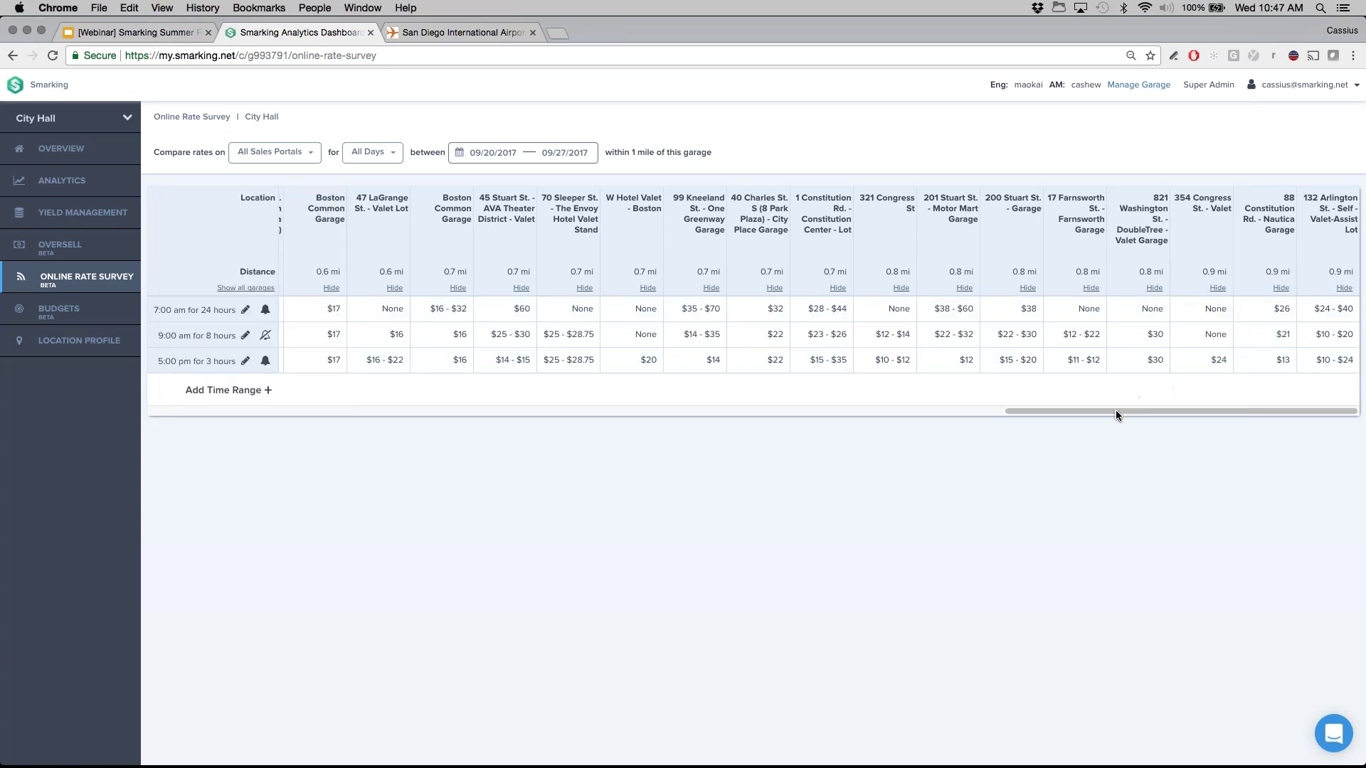
pyautogui.moveTo(1103, 412); pyautogui.dragTo(224, 294)
pyautogui.moveTo(394, 314)
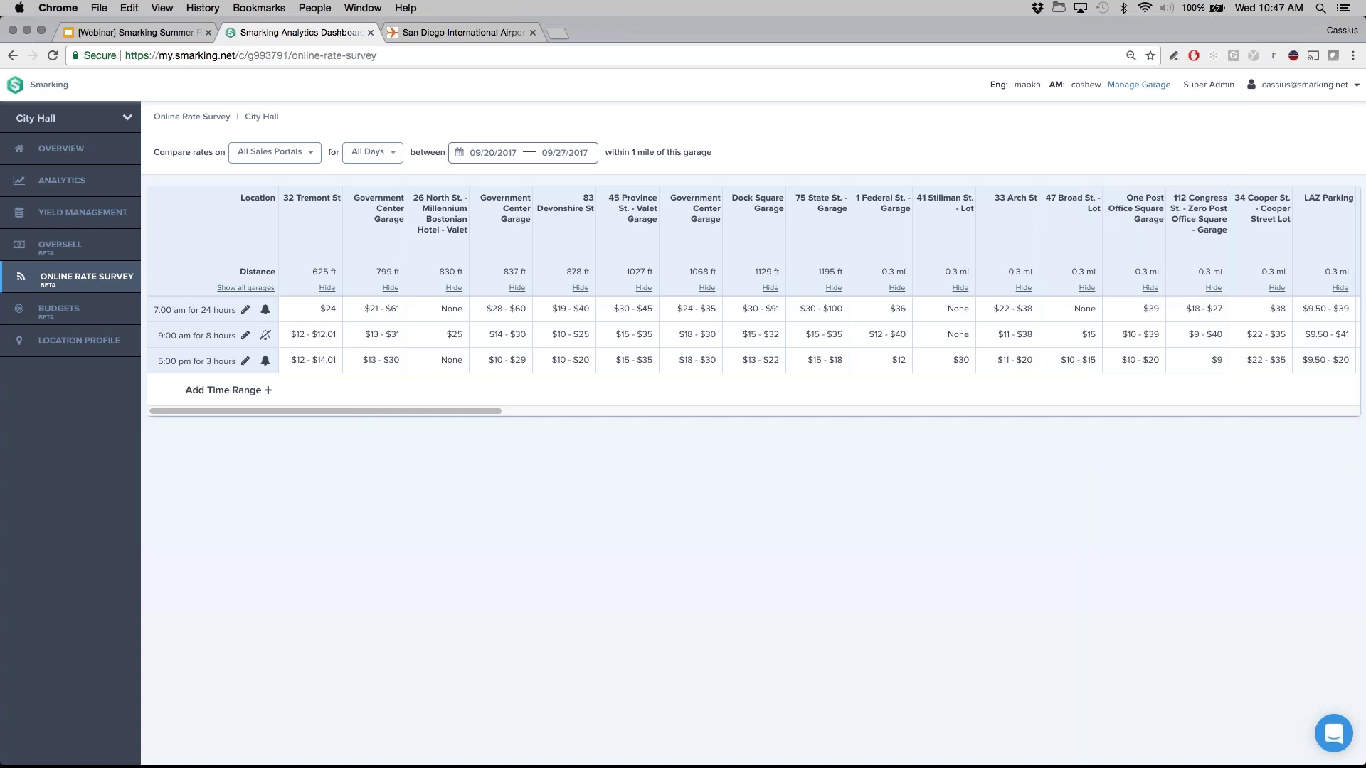
pyautogui.press('ctrl+super+f')
pyautogui.click(234, 390)
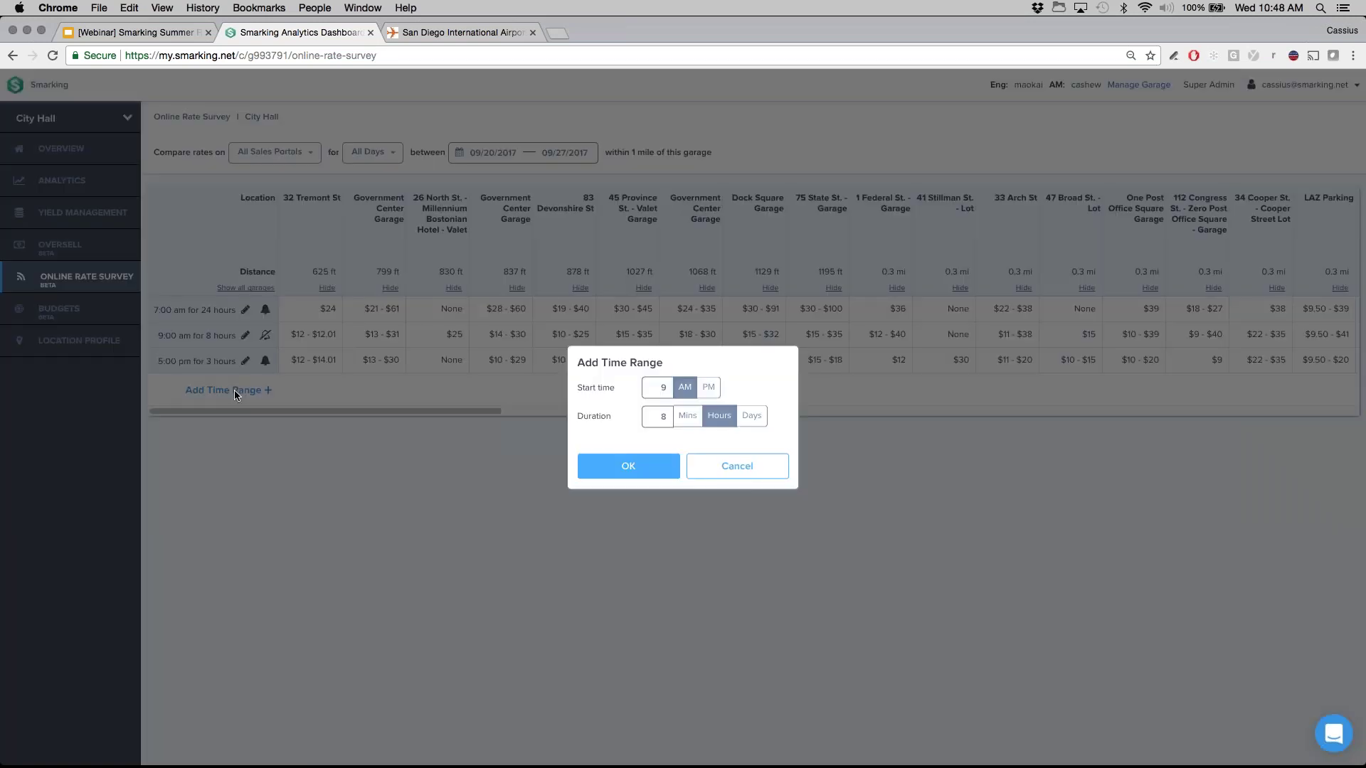
pyautogui.click(760, 468)
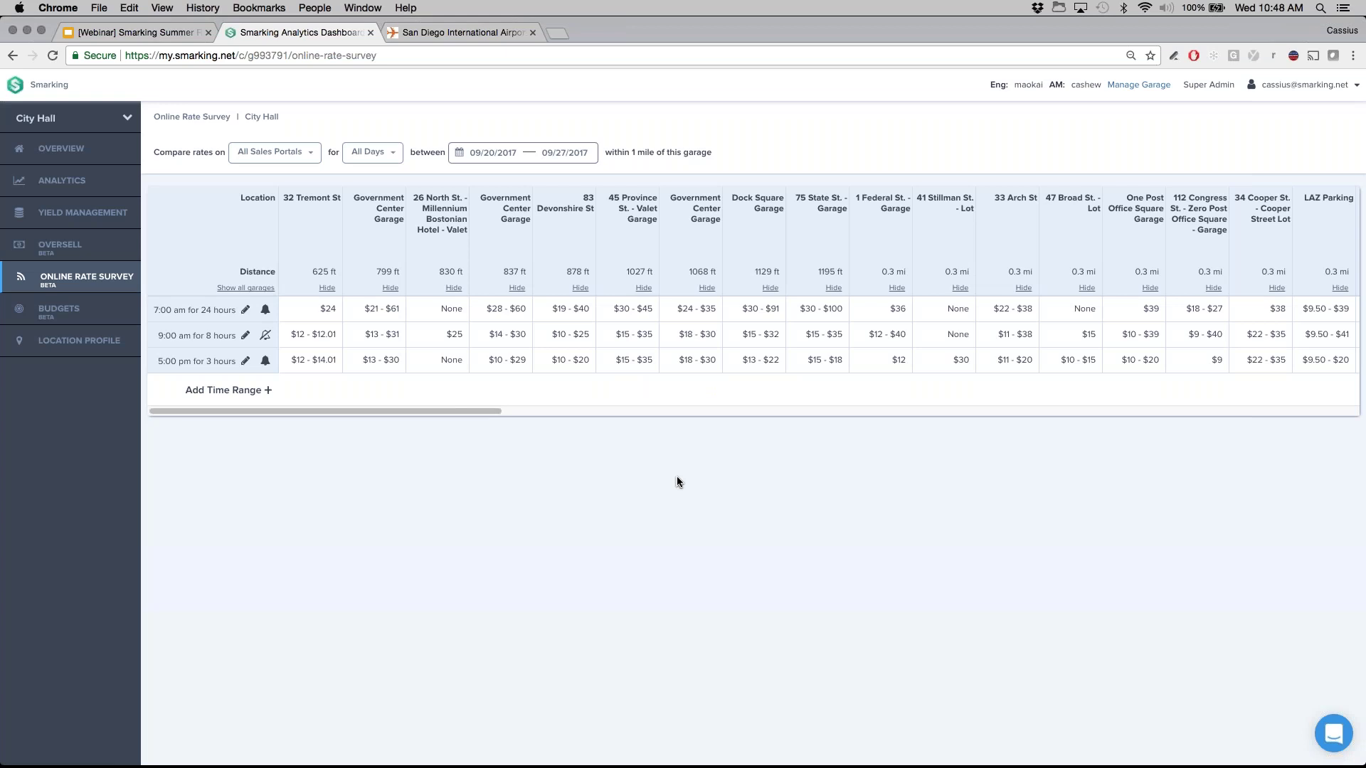
pyautogui.click(62, 198)
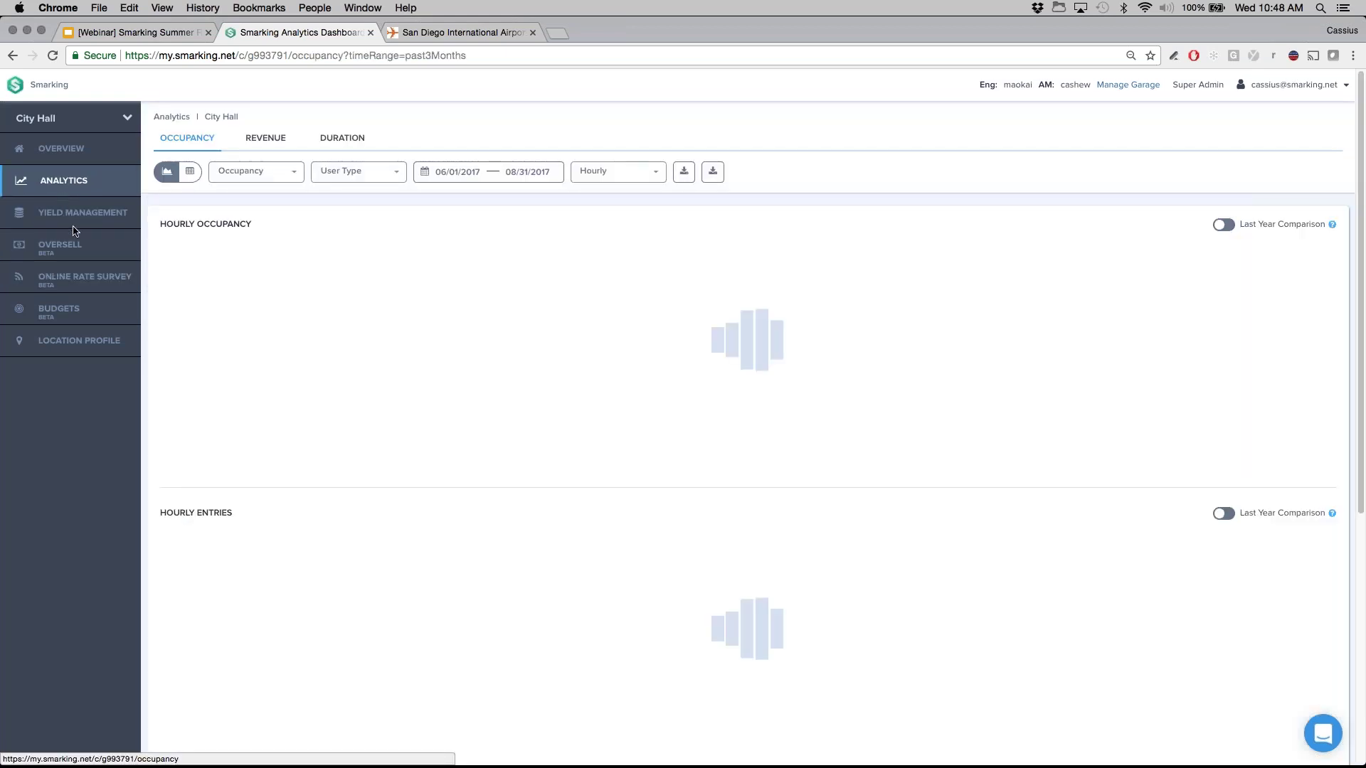
pyautogui.click(90, 274)
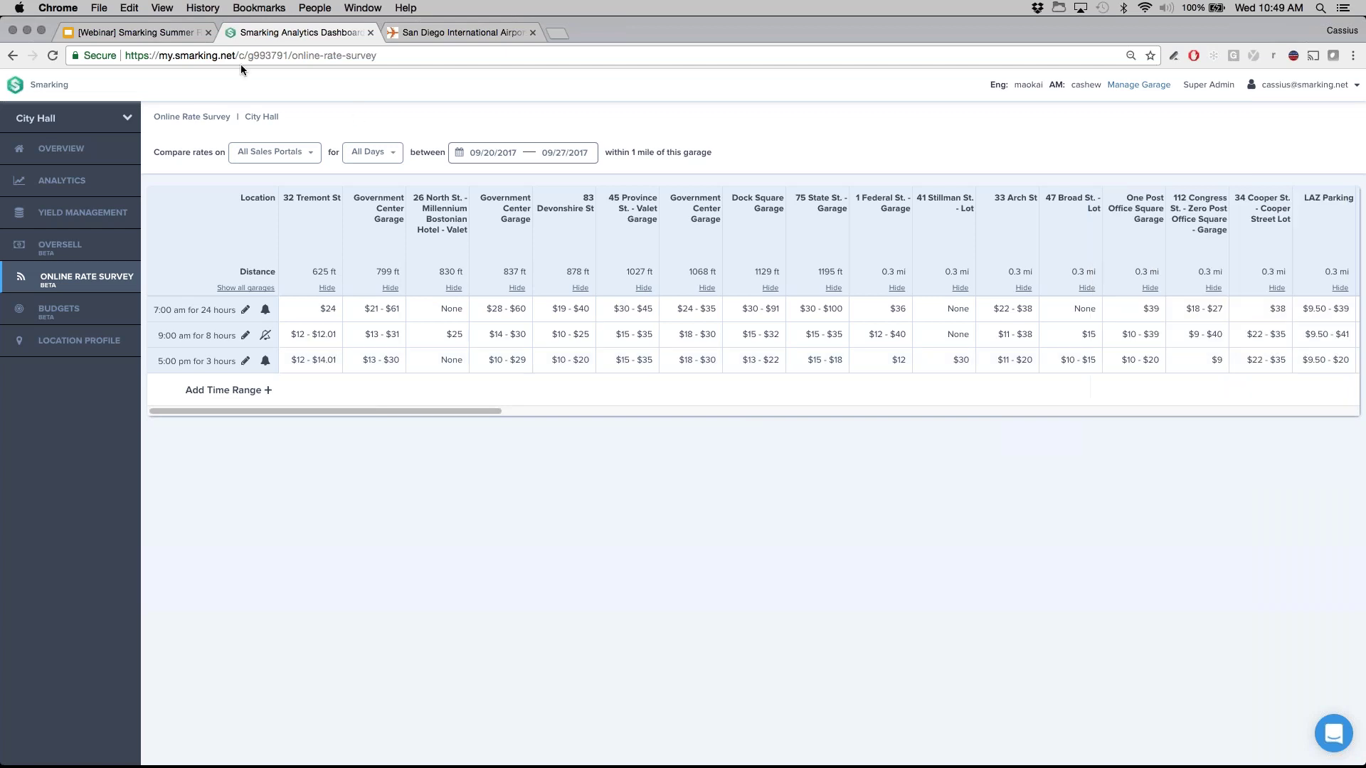
# Switch to the Smarking Summer Recap presentation in Google Slides and start presenting from the Real-Time Occupancy Alerts slide.
pyautogui.click(178, 37)
pyautogui.press('Down')
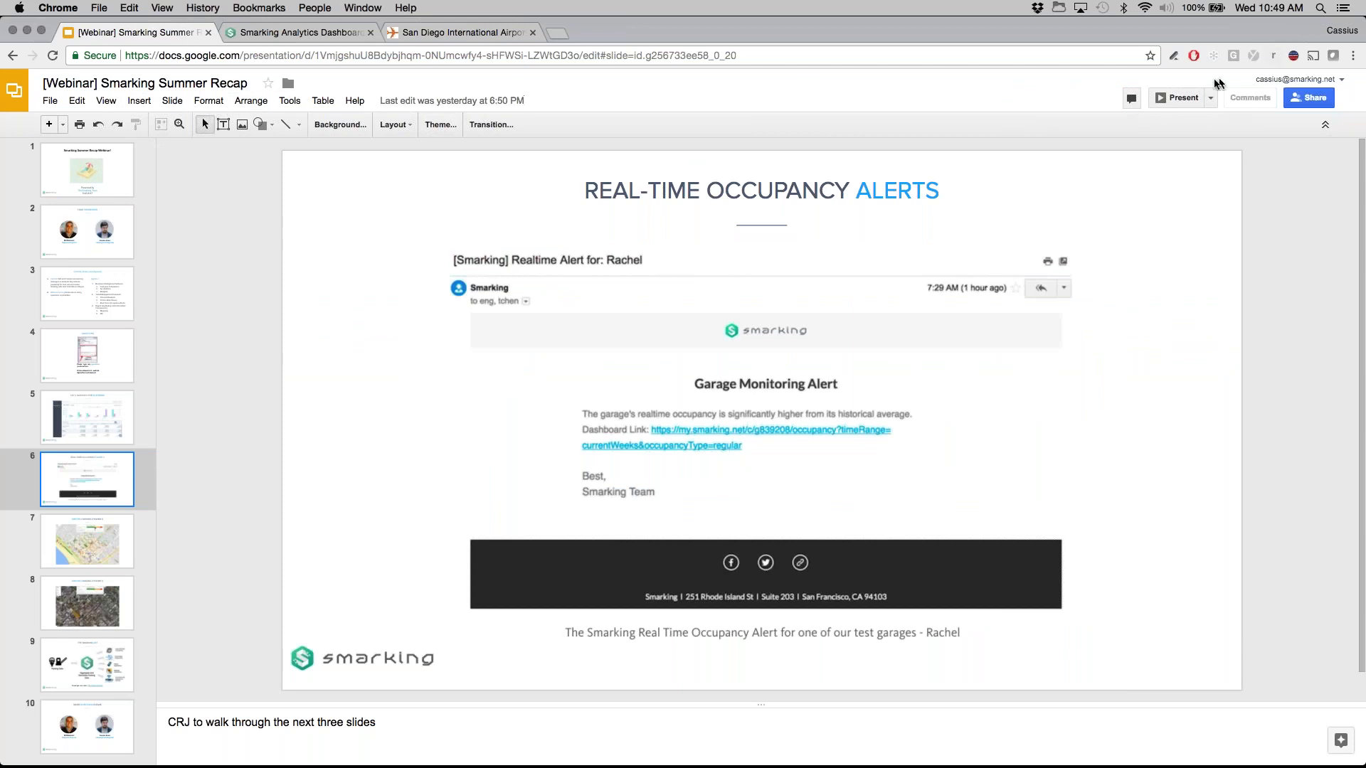
pyautogui.click(1183, 98)
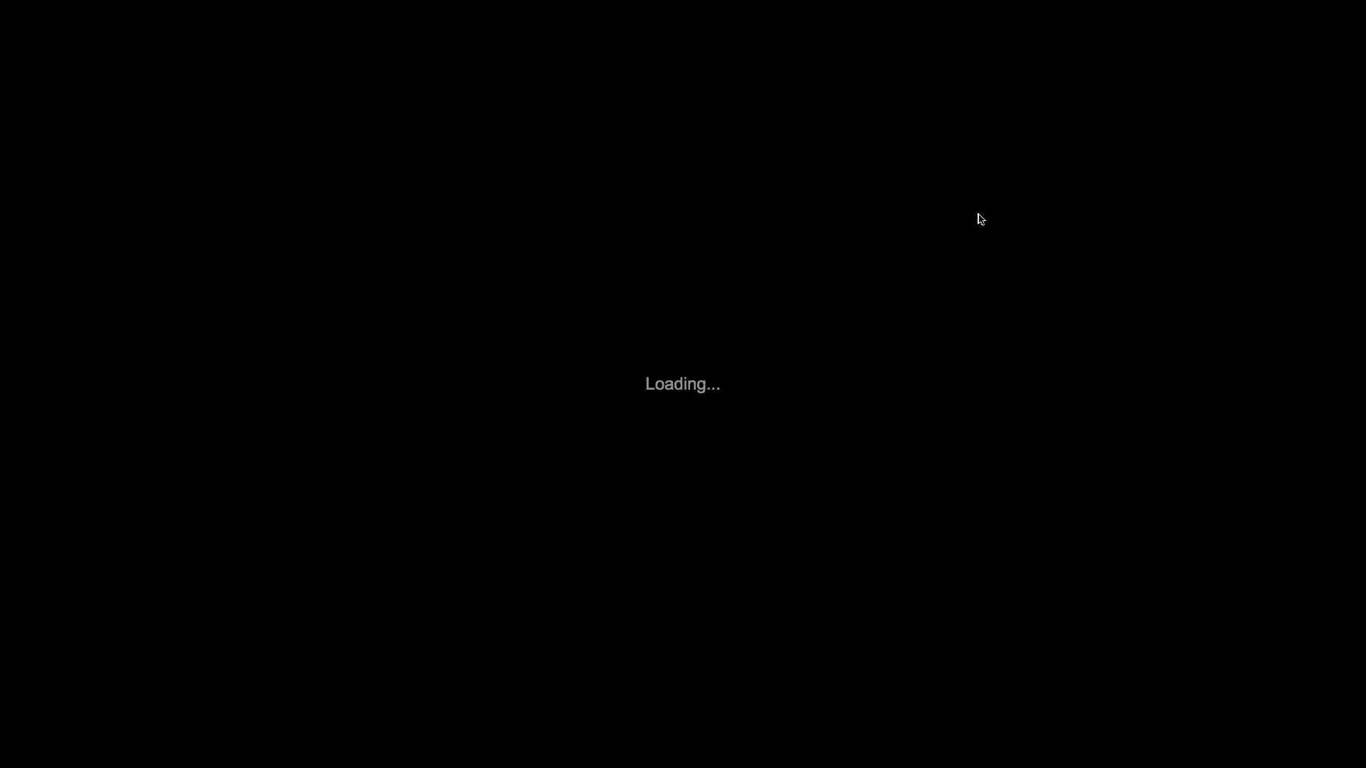